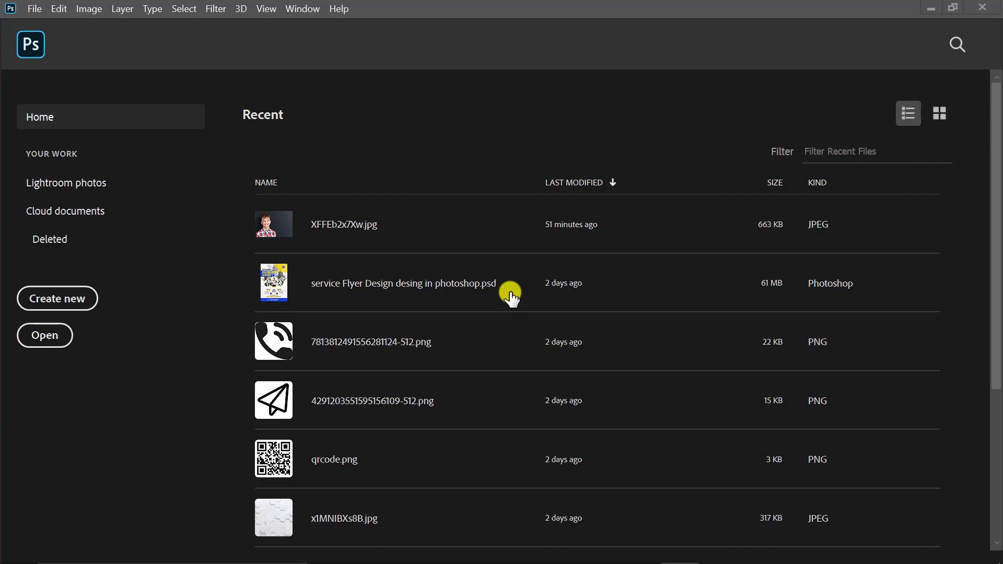
# Start a new blank document for the 820 × 312 px, 300 ppi Facebook Cover preset.
pyautogui.click(63, 296)
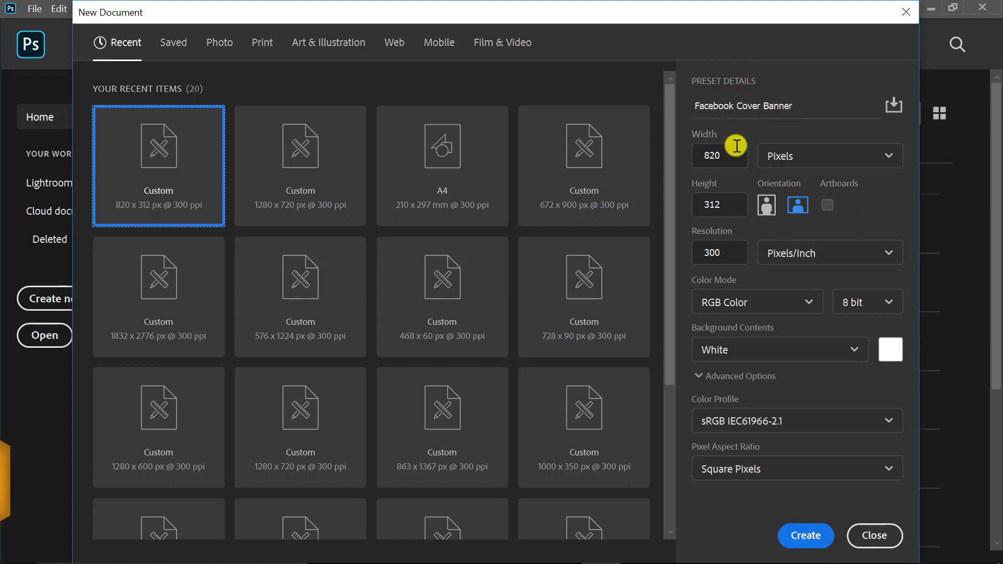
# Confirm width 820 px and height 312 px and create the Facebook Cover Banner document.
pyautogui.click(729, 152)
pyautogui.click(725, 203)
pyautogui.click(813, 535)
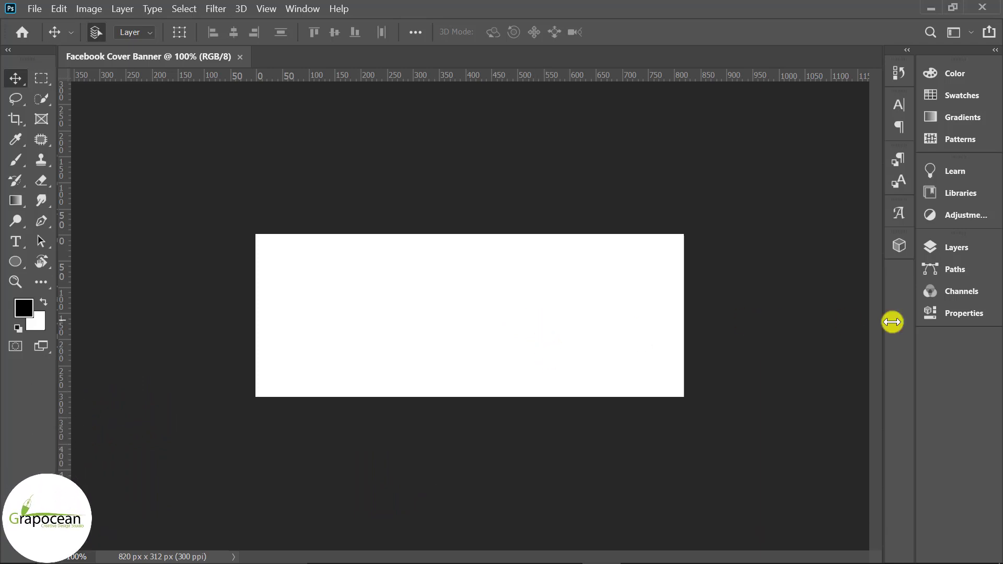
# On a new layer, start a Pen-tool shape with a curved lower wave edge.
pyautogui.click(974, 247)
pyautogui.click(867, 498)
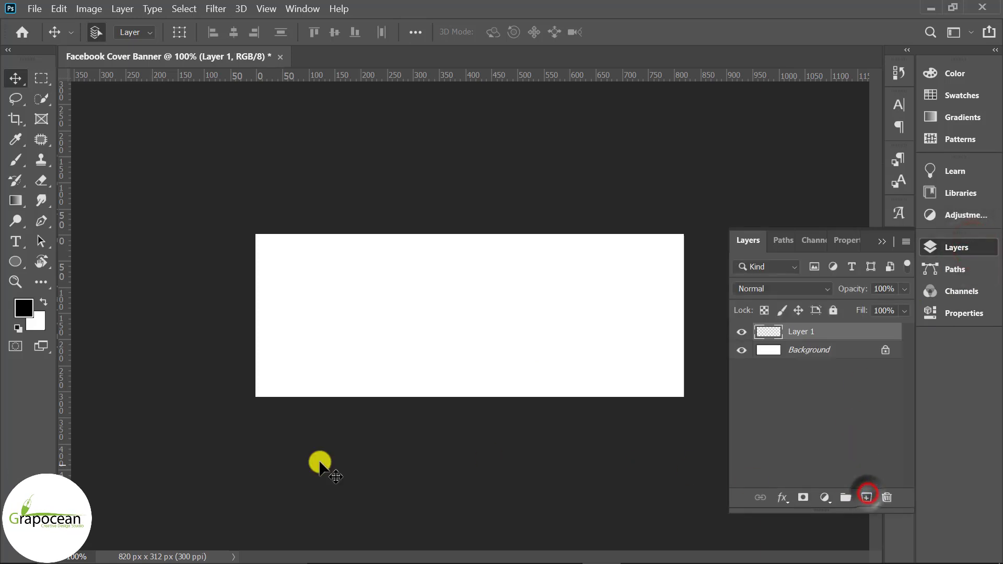
pyautogui.click(41, 221)
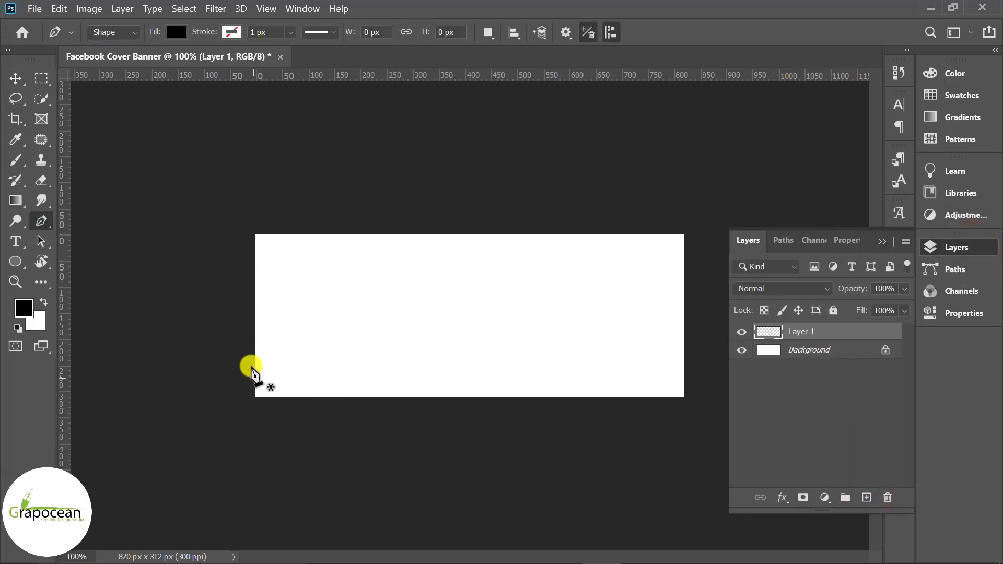
pyautogui.click(234, 358)
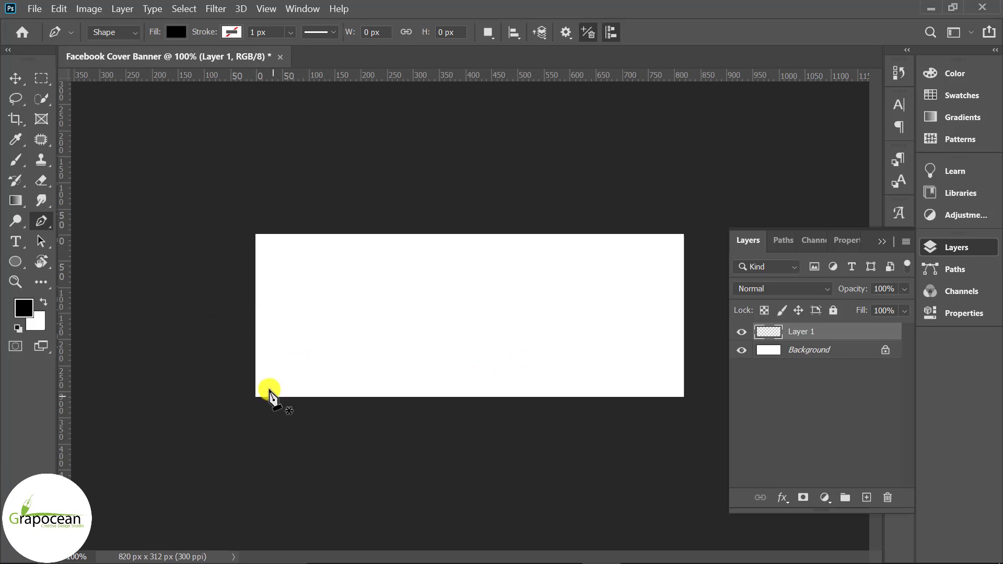
pyautogui.click(239, 376)
pyautogui.moveTo(483, 351)
pyautogui.mouseDown()
pyautogui.moveTo(562, 379)
pyautogui.moveTo(547, 400)
pyautogui.mouseUp()
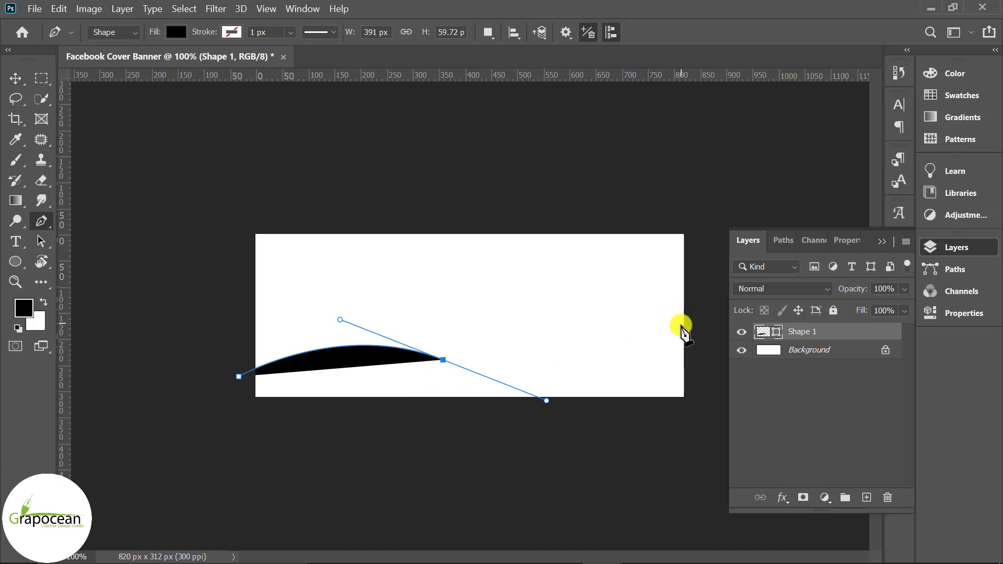
# Finish the black wave through the right edge and top-left corner, then deselect it.
pyautogui.click(695, 319)
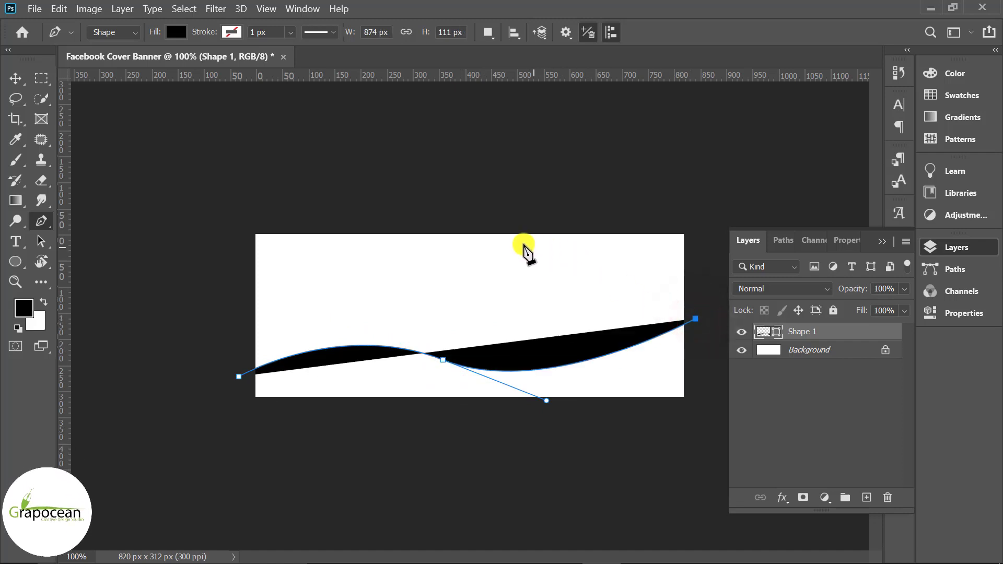
pyautogui.moveTo(491, 225); pyautogui.dragTo(448, 132)
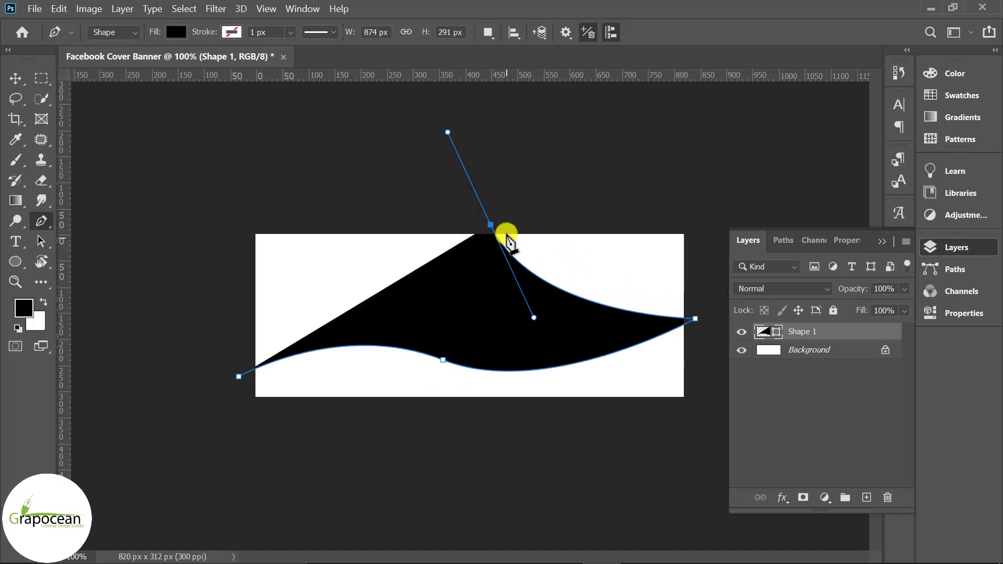
pyautogui.click(492, 225)
pyautogui.click(228, 216)
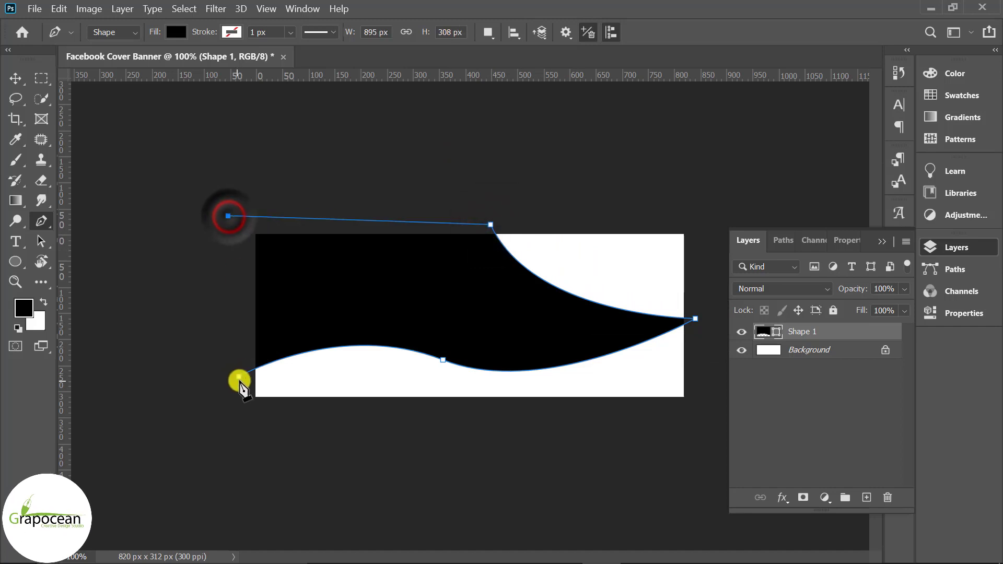
pyautogui.click(15, 78)
pyautogui.click(157, 306)
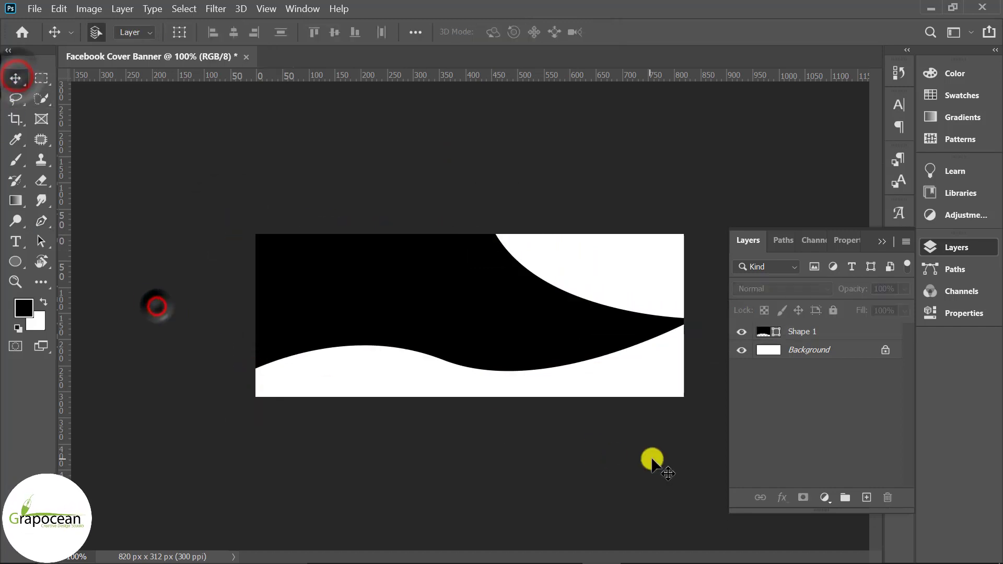
# Select Shape 1, attempt Free Transform and dismiss the error that appears.
pyautogui.click(833, 331)
pyautogui.hotkey('ctrl', '0')
pyautogui.hotkey('ctrl', 't')
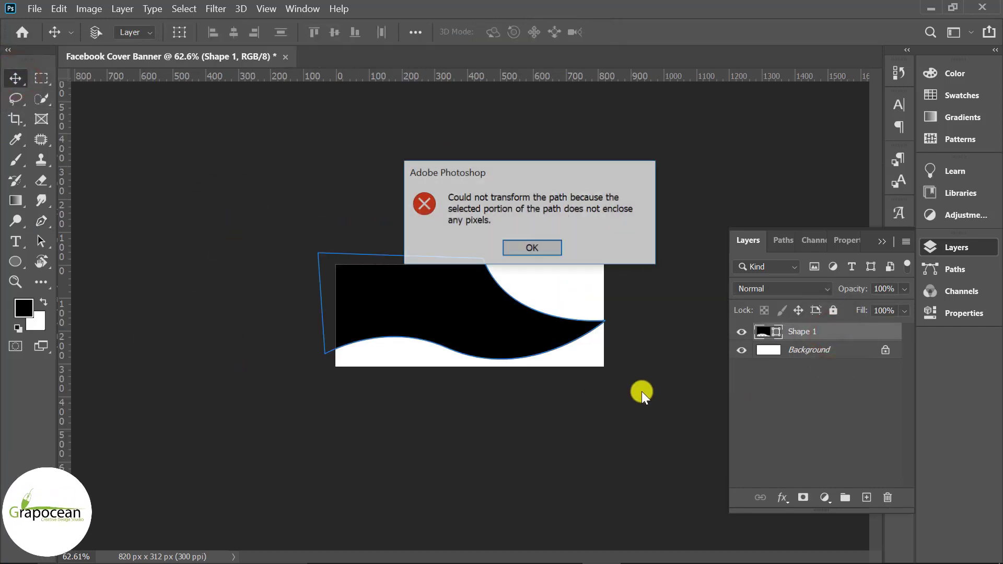
pyautogui.click(532, 250)
pyautogui.click(690, 466)
pyautogui.click(850, 333)
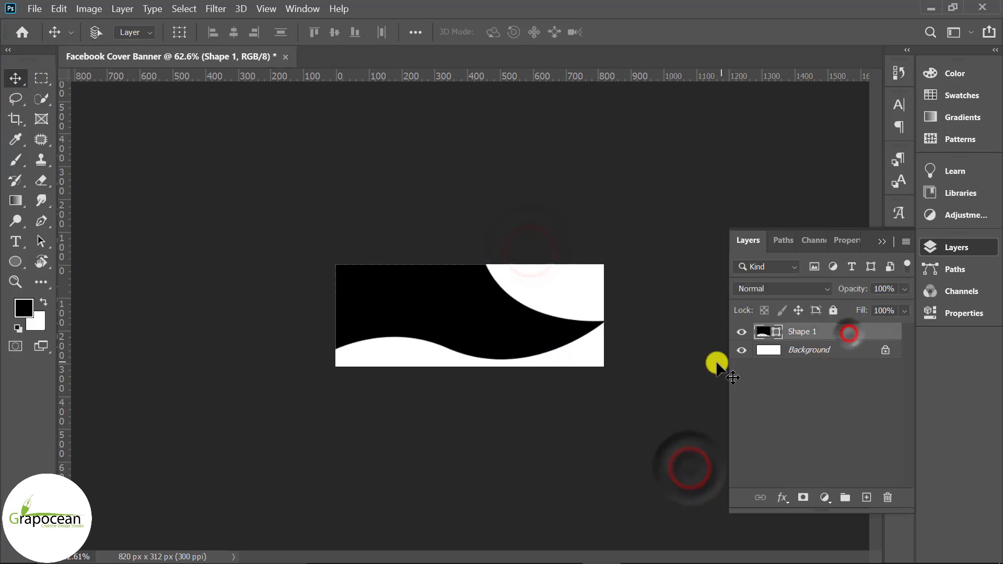
# Flip Shape 1 horizontally with Free Transform and drag it into place.
pyautogui.hotkey('ctrl', 't')
pyautogui.rightClick(497, 331)
pyautogui.click(575, 306)
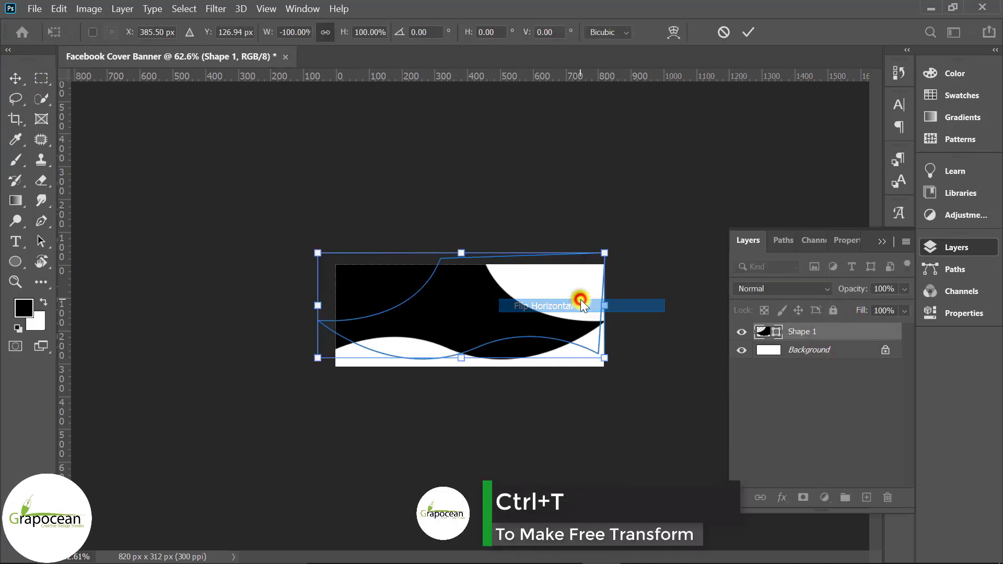
pyautogui.moveTo(585, 308); pyautogui.dragTo(458, 319)
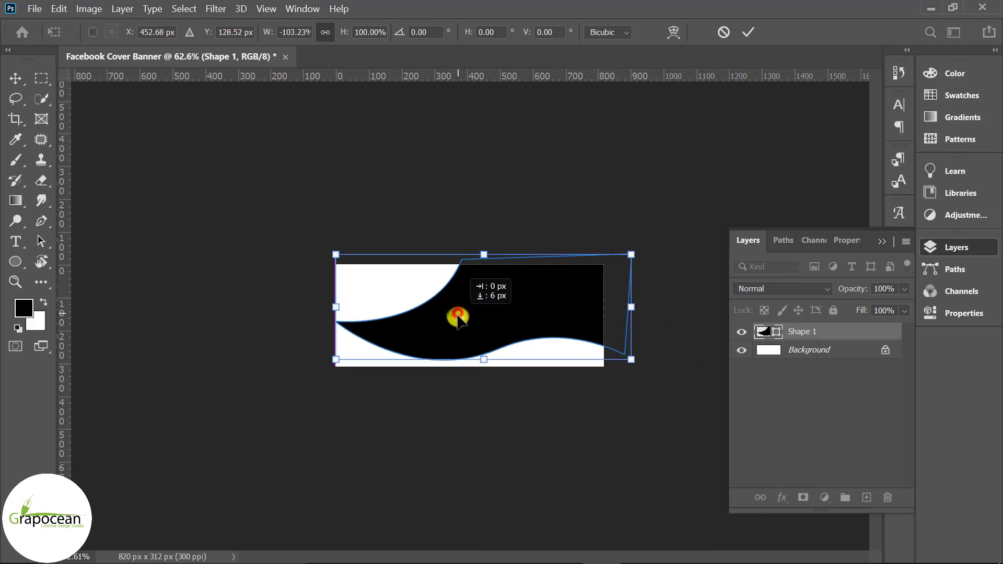
pyautogui.click(753, 32)
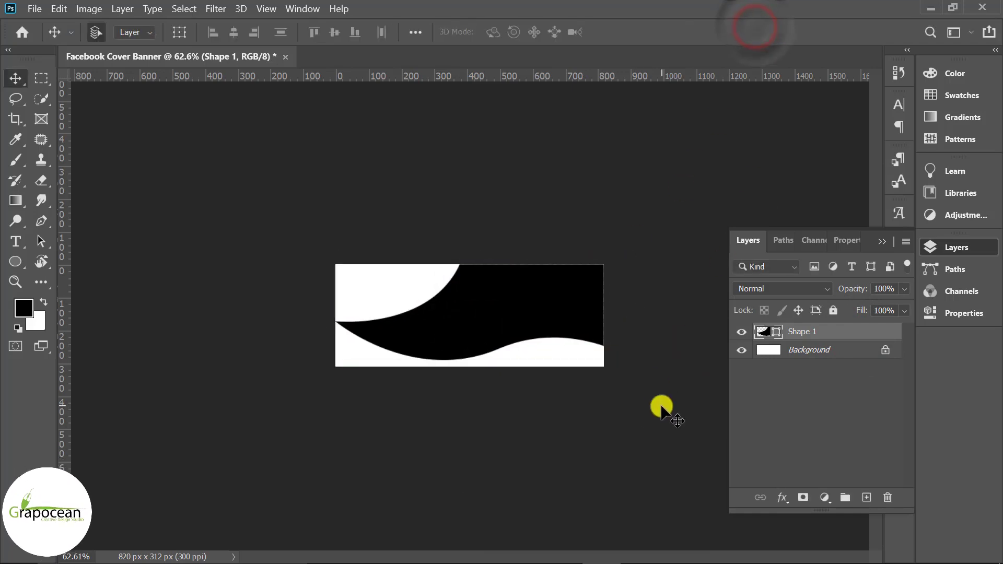
# Open the classroom photo twn4D7AgpS and the boy image XFFEb2x7Xw.
pyautogui.click(35, 9)
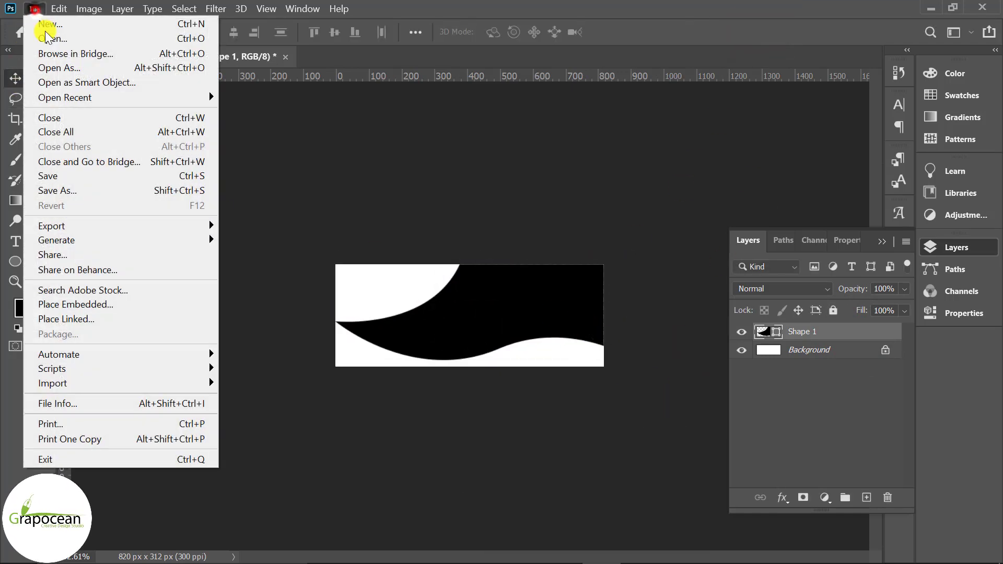
pyautogui.click(42, 40)
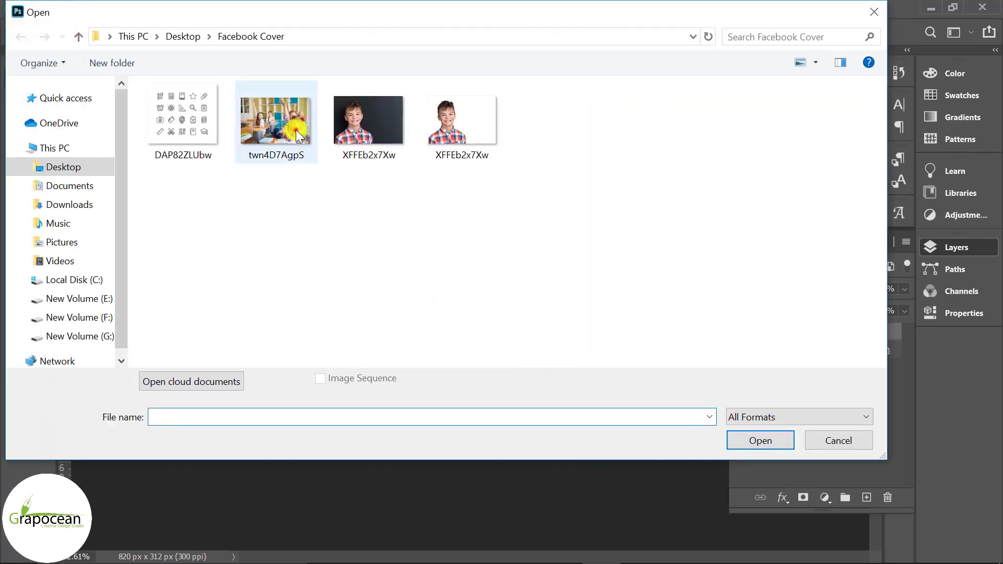
pyautogui.click(295, 130)
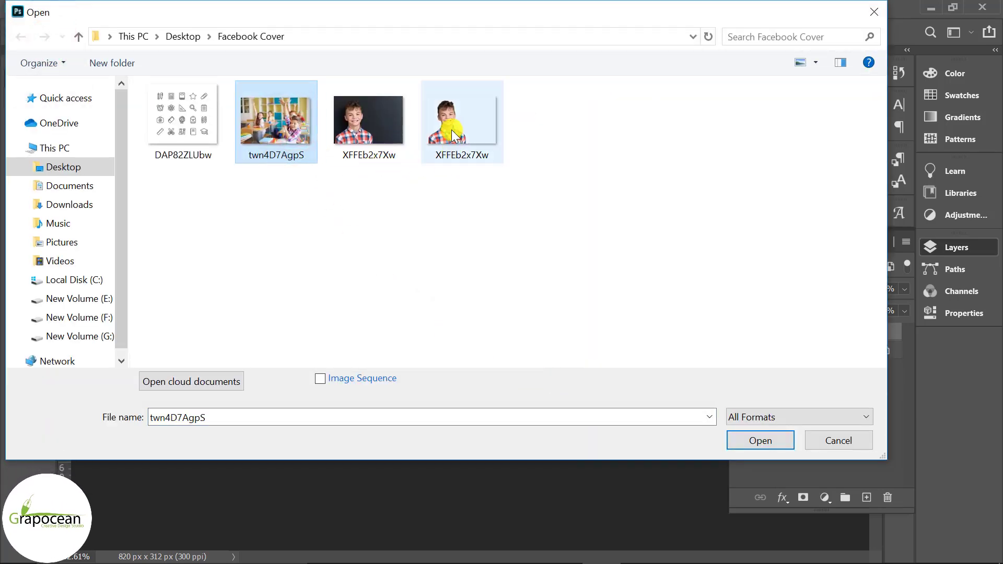
pyautogui.click(746, 438)
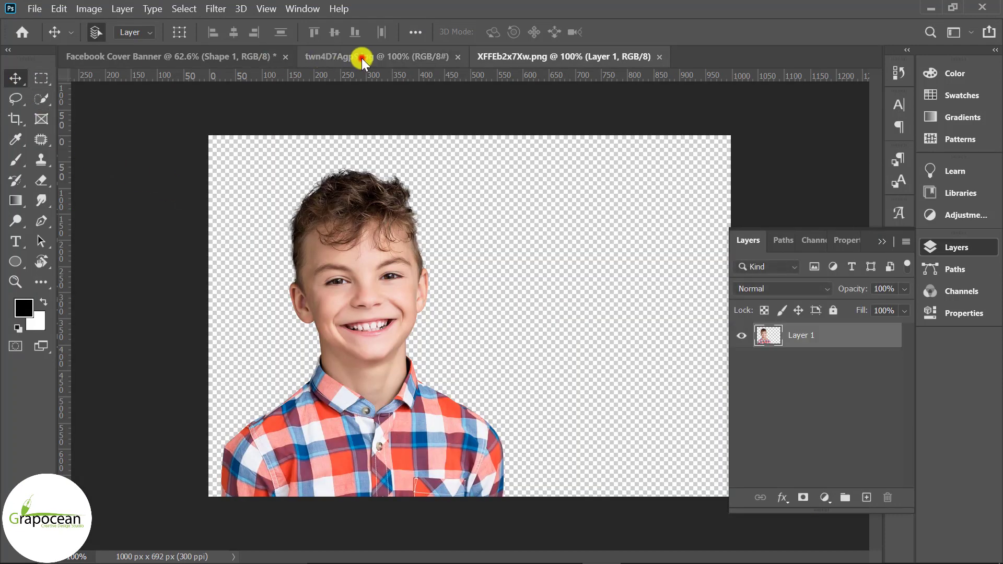
# Unlock the classroom photo's layer and drag it into the banner as Layer 1.
pyautogui.click(362, 58)
pyautogui.click(883, 335)
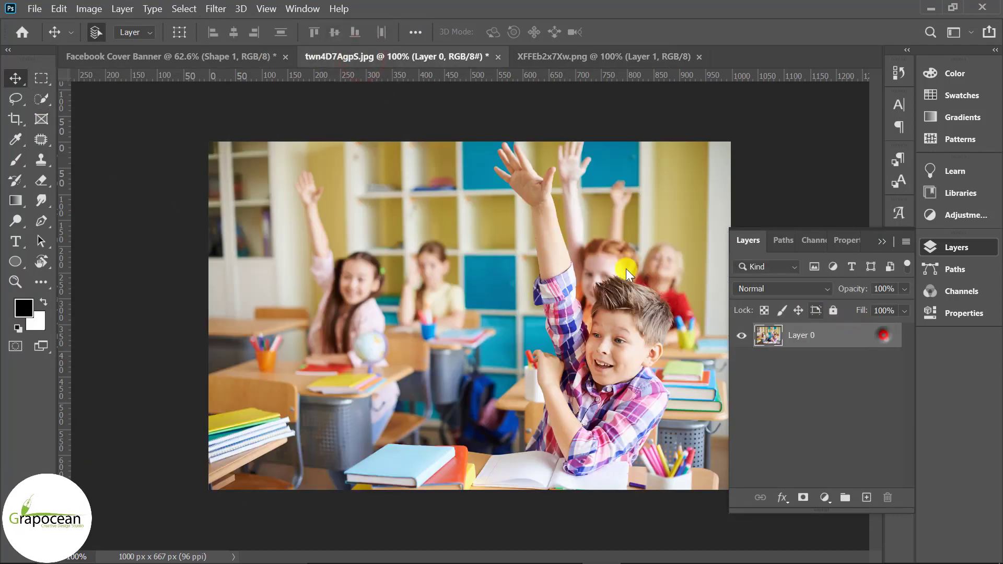
pyautogui.moveTo(540, 215); pyautogui.dragTo(494, 325)
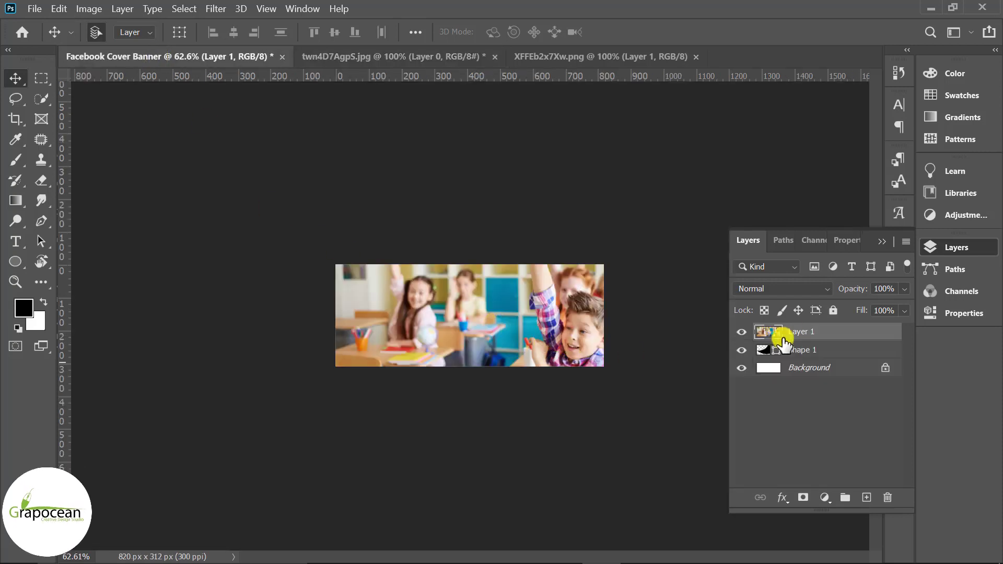
# Clip the classroom photo into the wave shape and scale it to 93.61%, repositioned inside.
pyautogui.rightClick(814, 333)
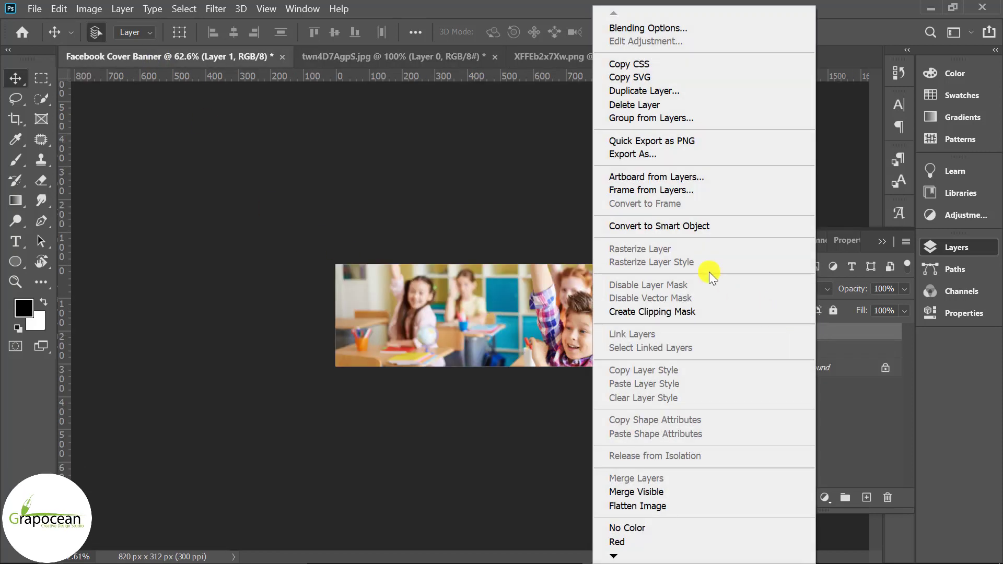
pyautogui.click(666, 312)
pyautogui.hotkey('ctrl', 't')
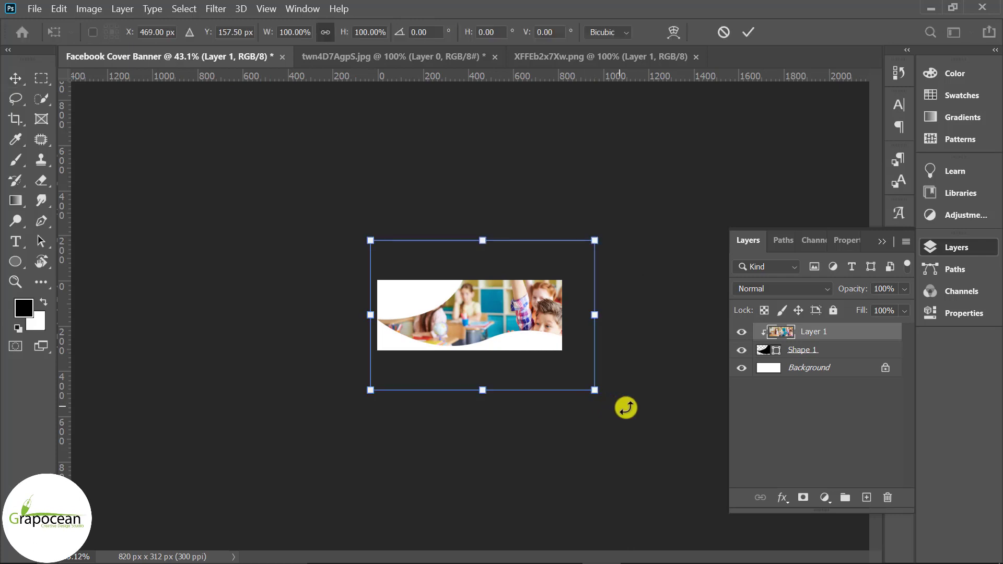
pyautogui.moveTo(595, 389); pyautogui.dragTo(582, 381)
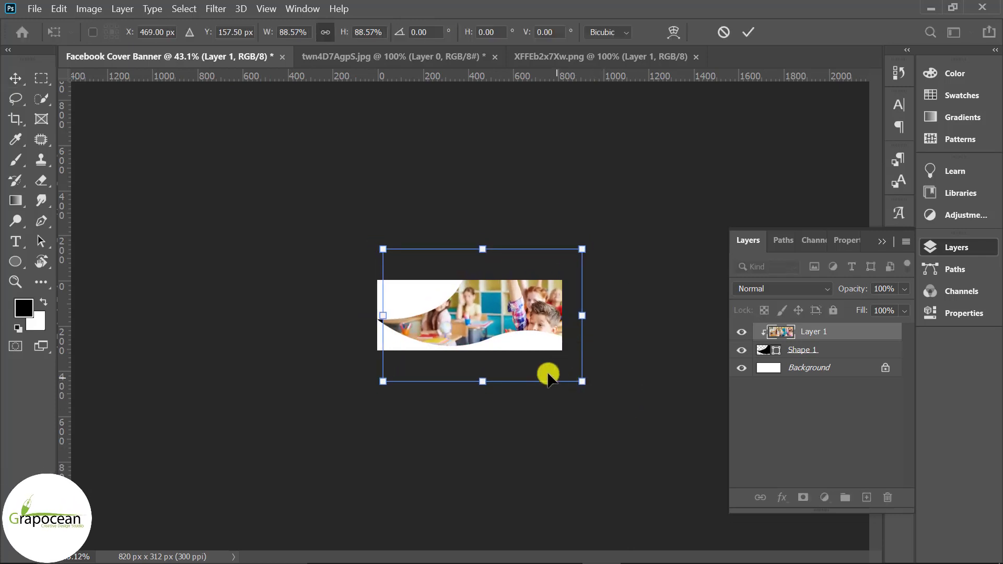
pyautogui.scroll(2, 524, 359)
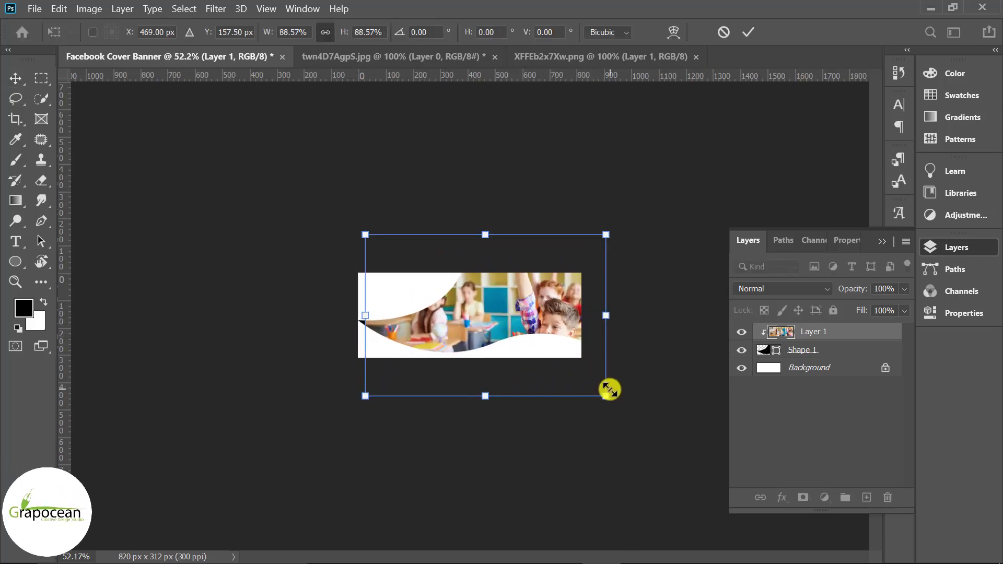
pyautogui.moveTo(608, 395)
pyautogui.mouseDown()
pyautogui.moveTo(597, 387)
pyautogui.moveTo(609, 396)
pyautogui.mouseUp()
pyautogui.moveTo(536, 334); pyautogui.dragTo(531, 308)
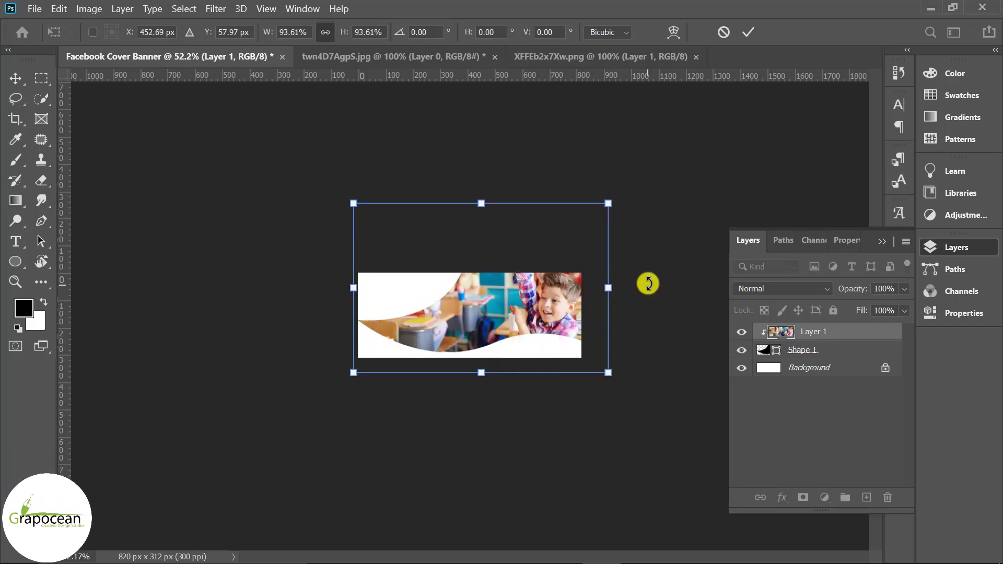
pyautogui.click(748, 33)
pyautogui.scroll(1, 537, 381)
pyautogui.click(843, 350)
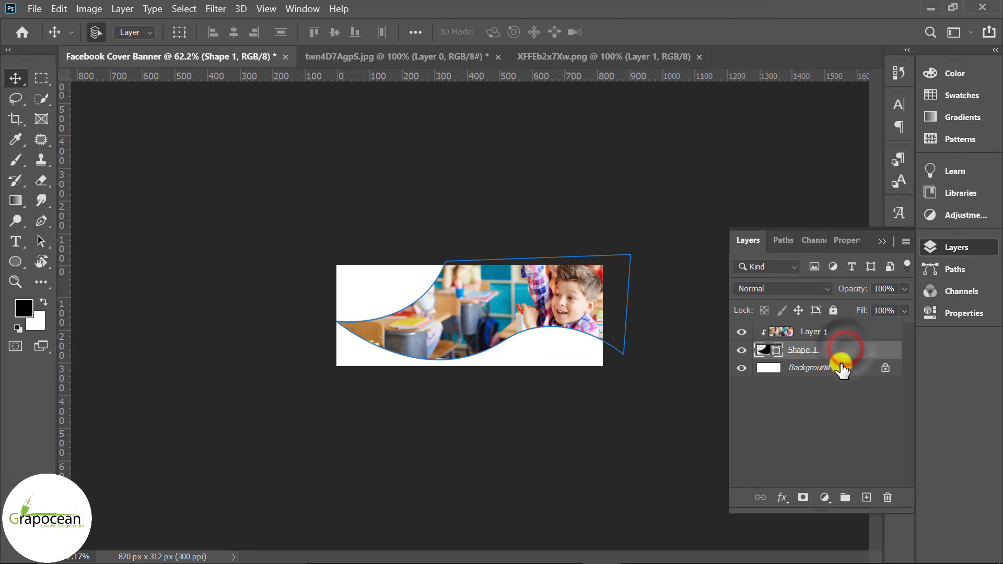
# Duplicate the wave above the photo and give it a blue preset gradient fill.
pyautogui.hotkey('ctrl', 'j')
pyautogui.moveTo(841, 368); pyautogui.dragTo(838, 326)
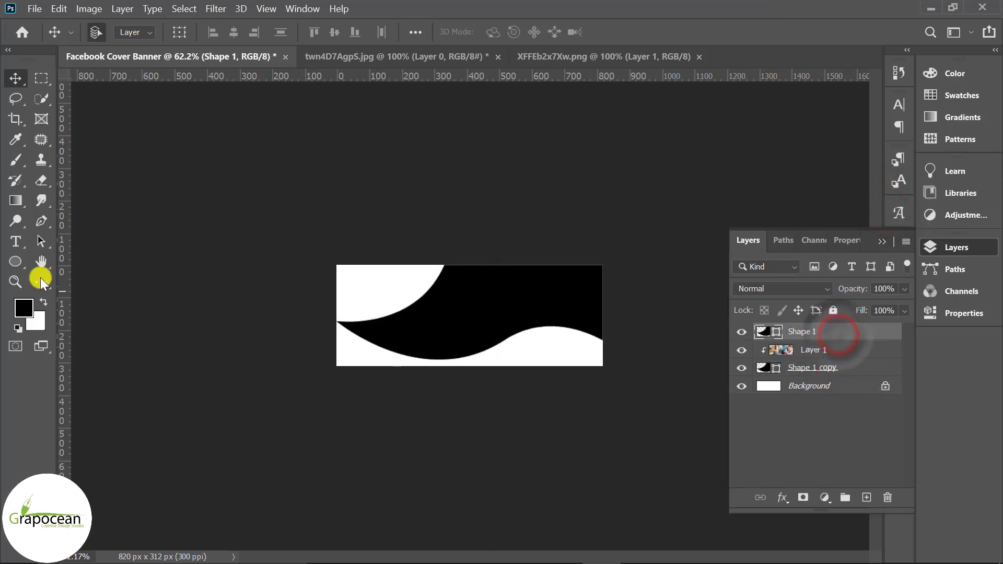
pyautogui.click(15, 261)
pyautogui.click(181, 32)
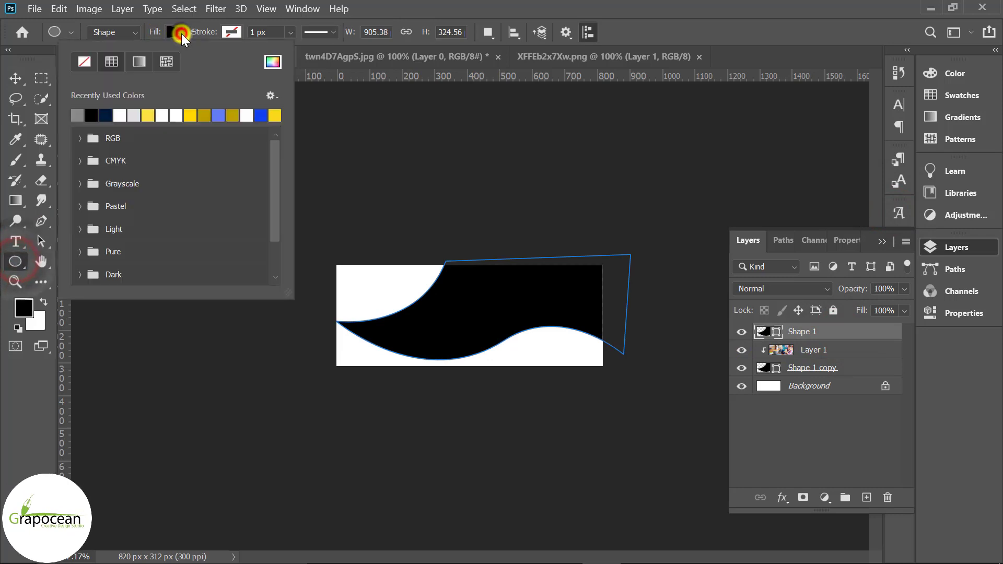
pyautogui.click(139, 61)
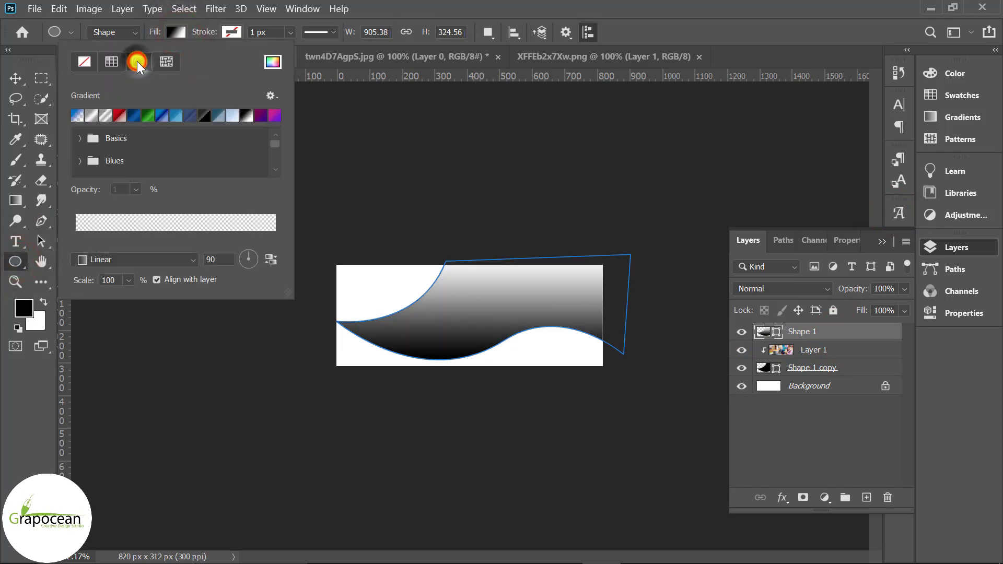
pyautogui.click(135, 116)
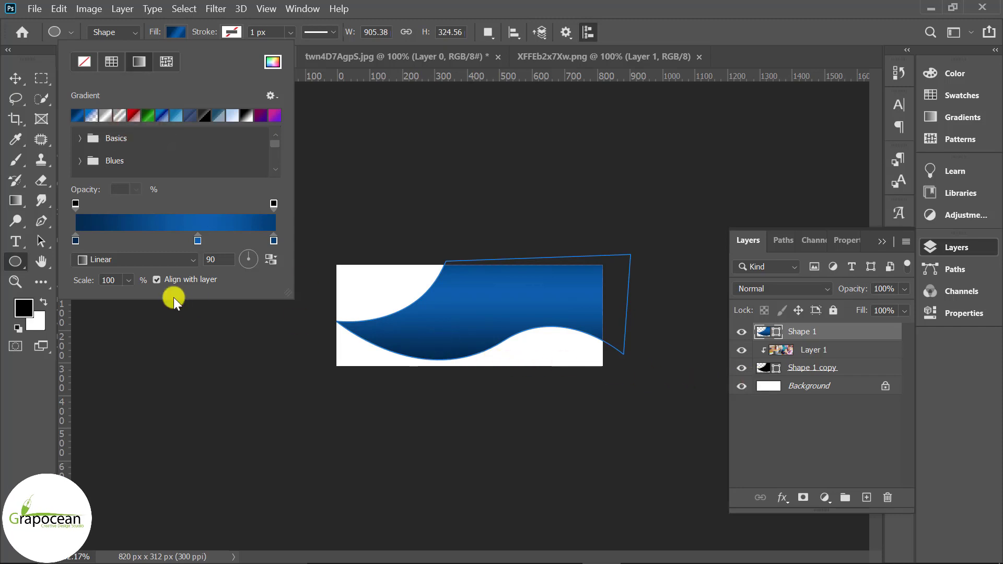
# Recolour the gradient's right stop from blue to green.
pyautogui.doubleClick(272, 240)
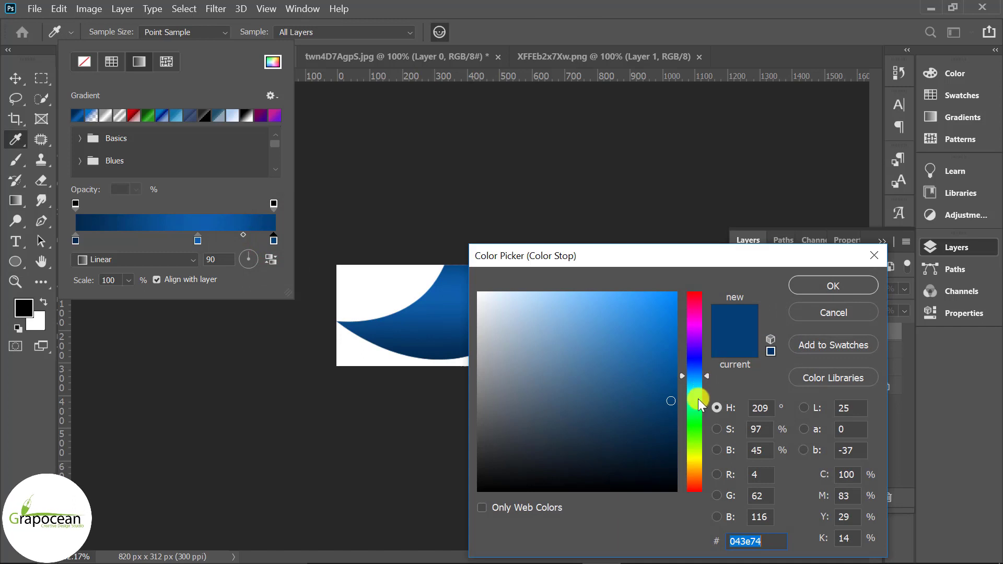
pyautogui.moveTo(701, 405)
pyautogui.mouseDown()
pyautogui.moveTo(698, 432)
pyautogui.moveTo(681, 414)
pyautogui.mouseUp()
pyautogui.click(669, 406)
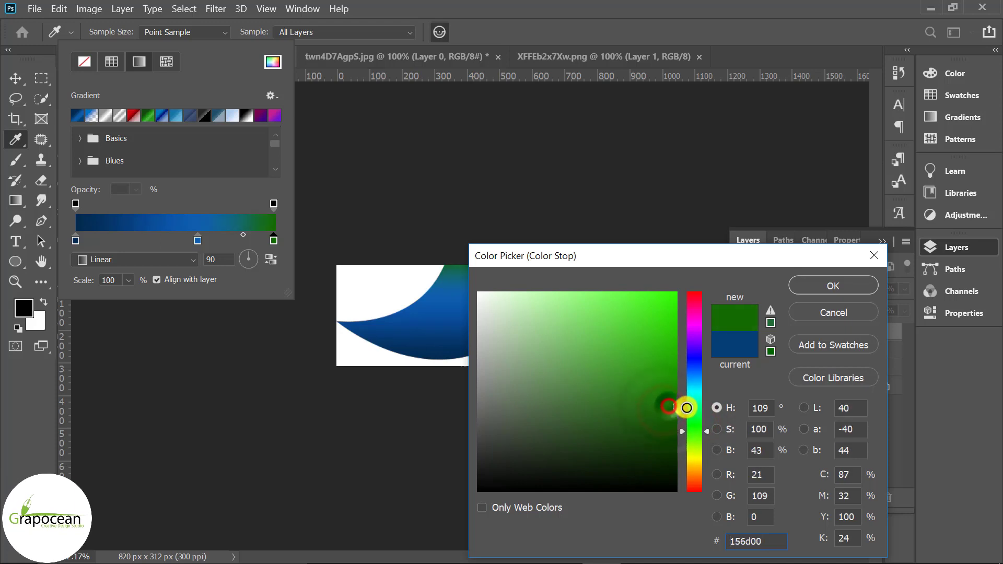
pyautogui.click(833, 286)
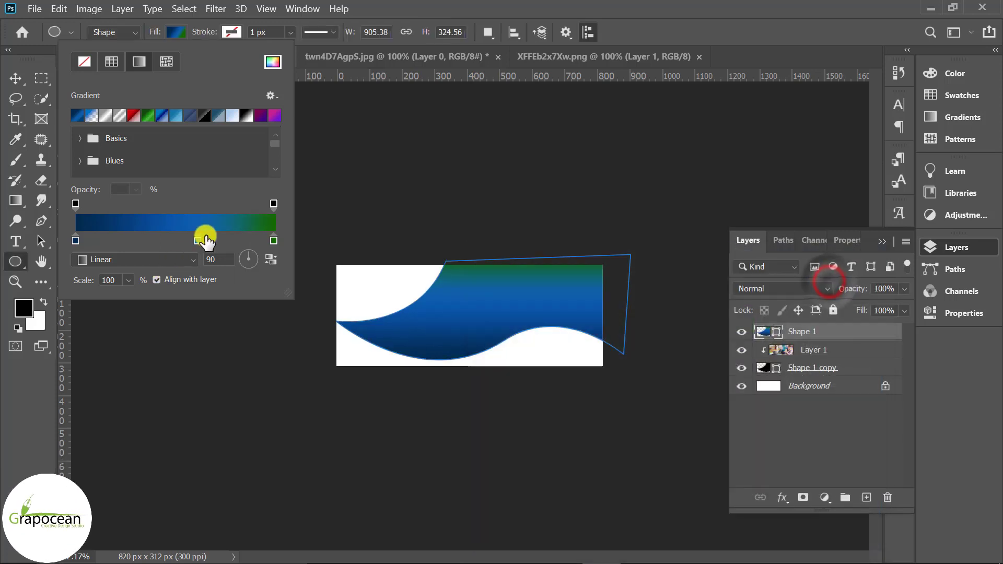
# Set the middle gradient stop to a darker green sampled from the banner.
pyautogui.click(199, 240)
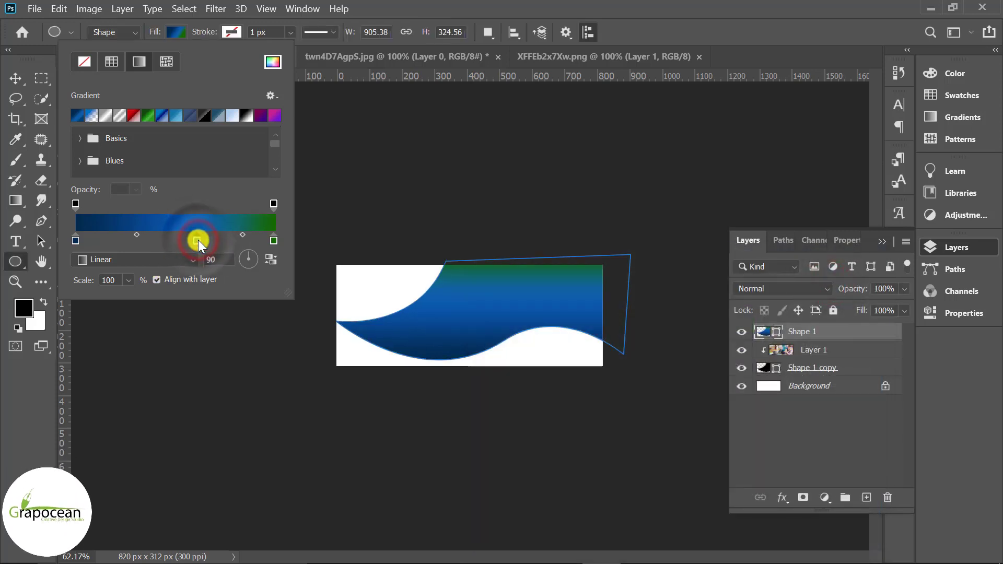
pyautogui.doubleClick(199, 240)
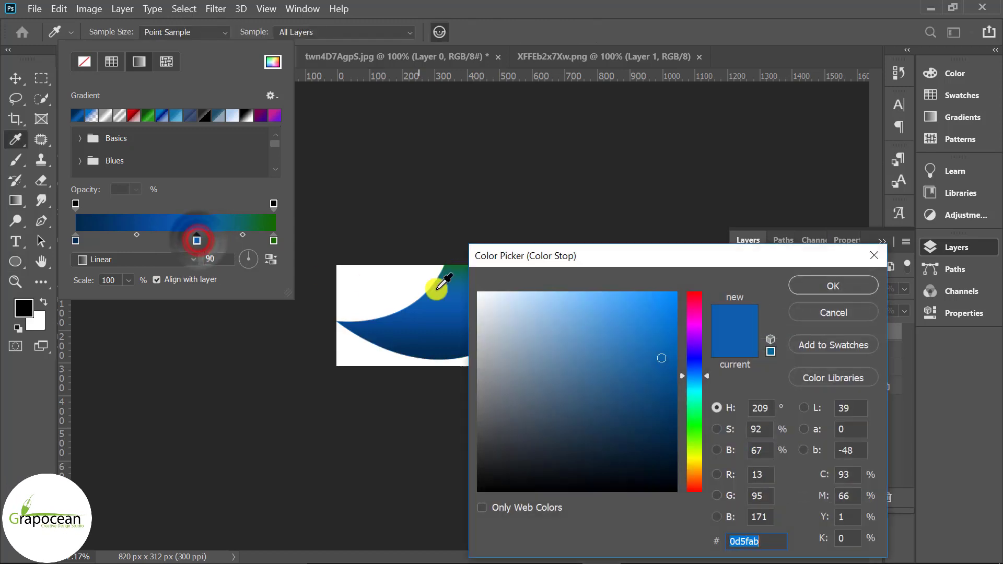
pyautogui.click(458, 266)
pyautogui.moveTo(650, 409); pyautogui.dragTo(653, 411)
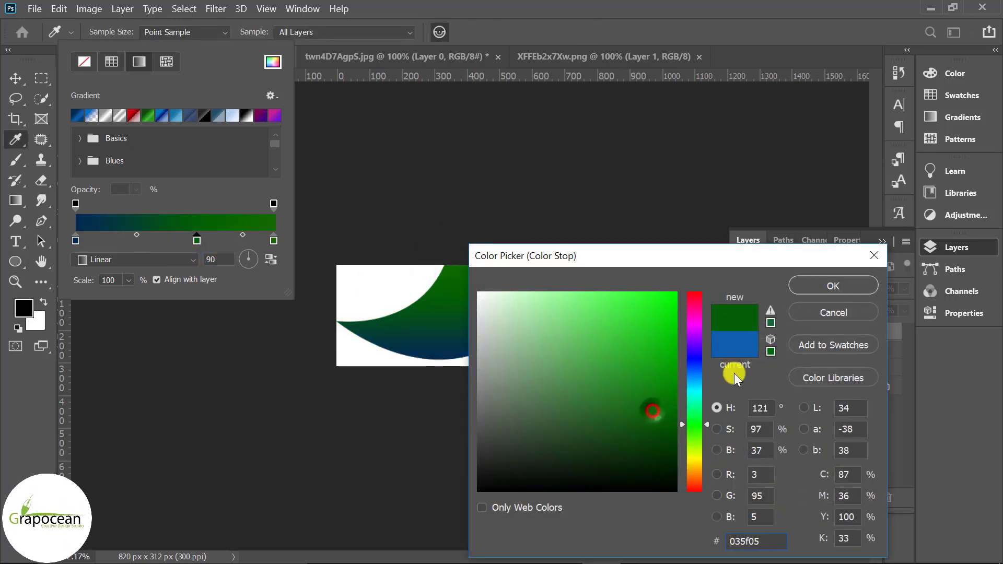
pyautogui.click(837, 285)
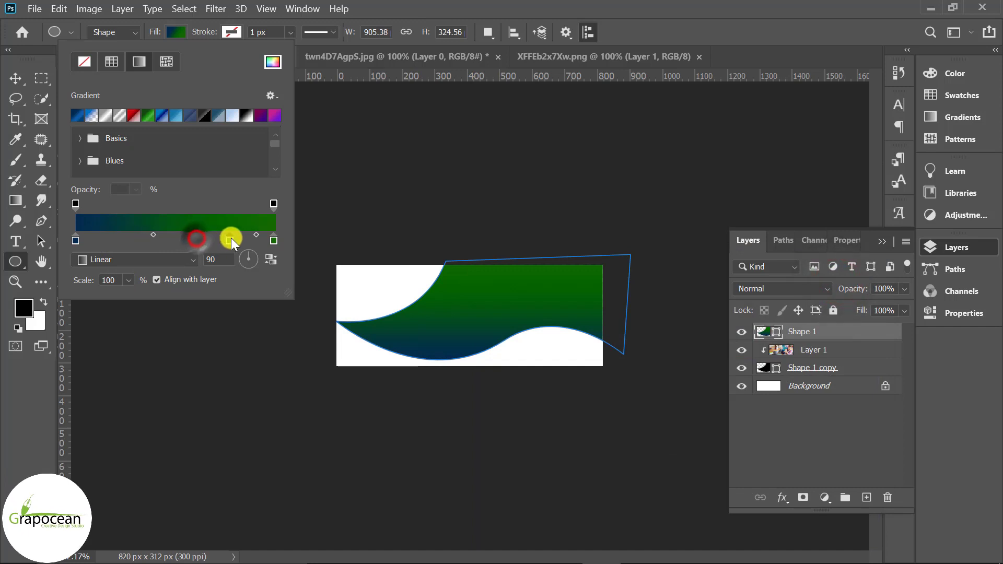
# Extend the blue toward the green and remove the middle gradient stop.
pyautogui.click(153, 234)
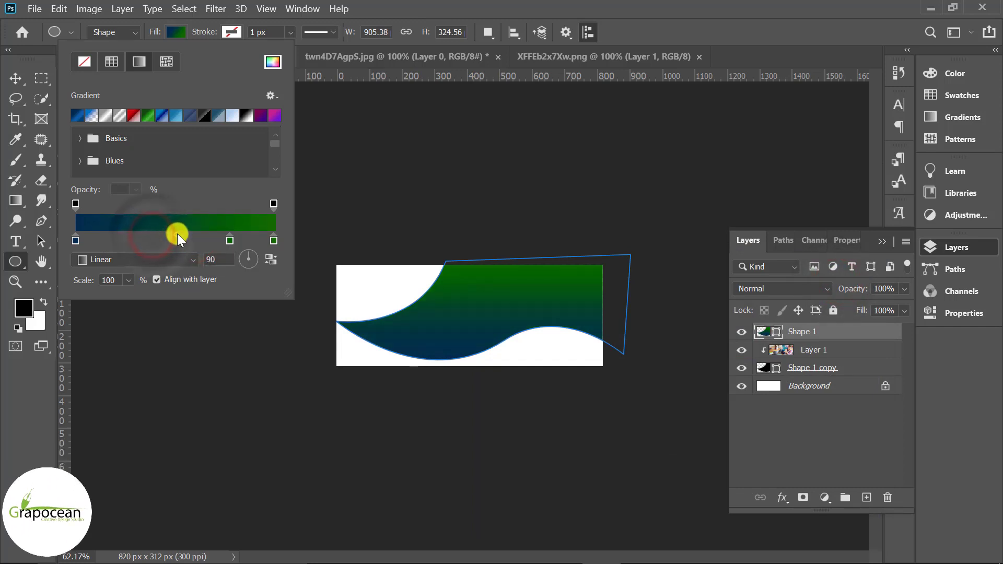
pyautogui.moveTo(183, 233); pyautogui.dragTo(201, 233)
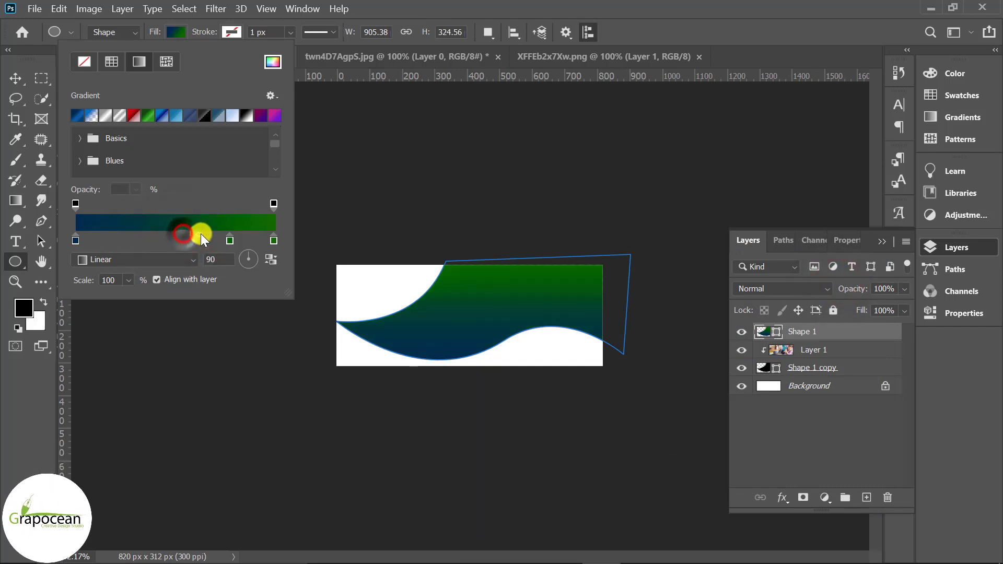
pyautogui.click(273, 240)
pyautogui.moveTo(230, 240); pyautogui.dragTo(234, 256)
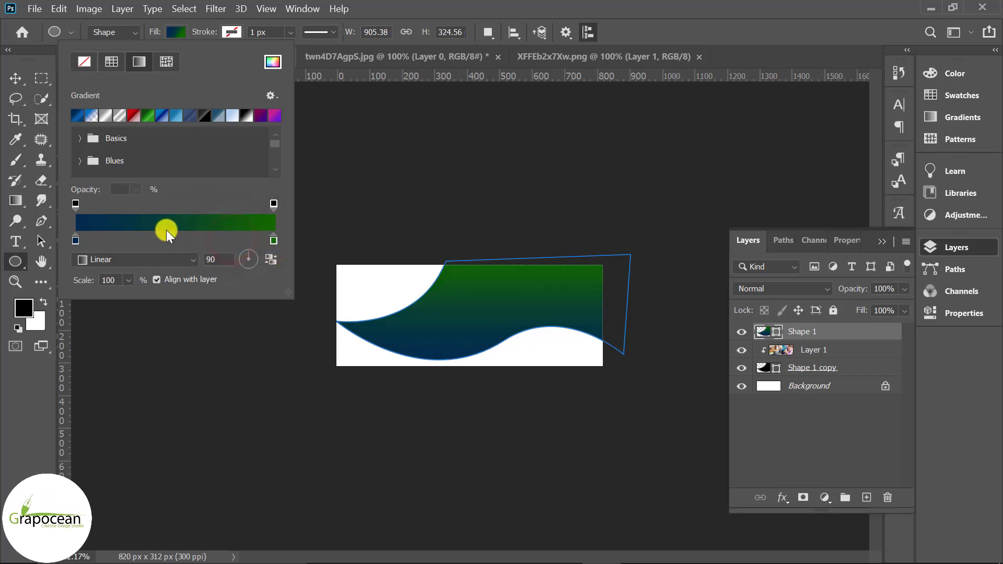
pyautogui.click(15, 80)
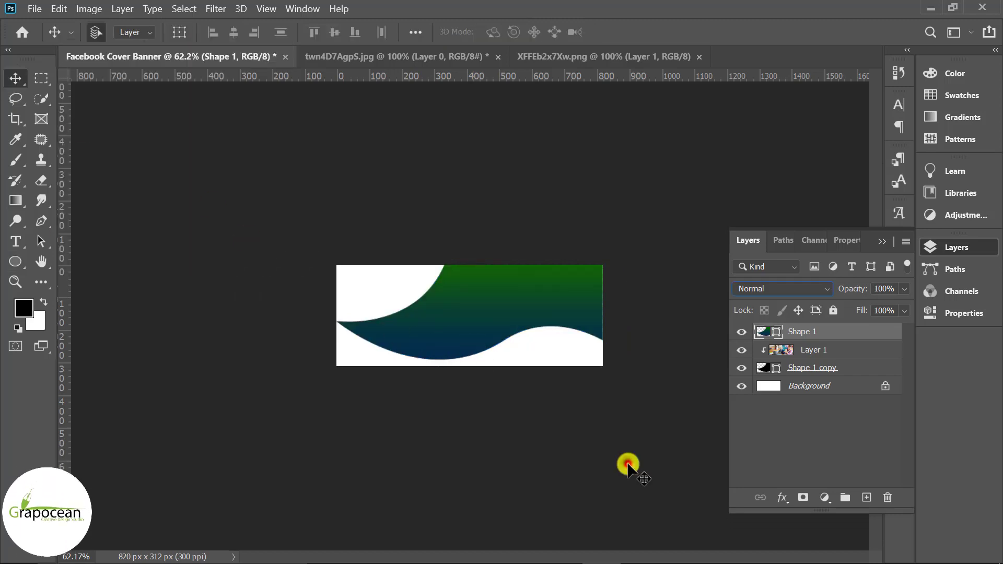
# Lower the gradient wave layer's opacity to 88%.
pyautogui.click(627, 464)
pyautogui.moveTo(896, 302); pyautogui.dragTo(894, 303)
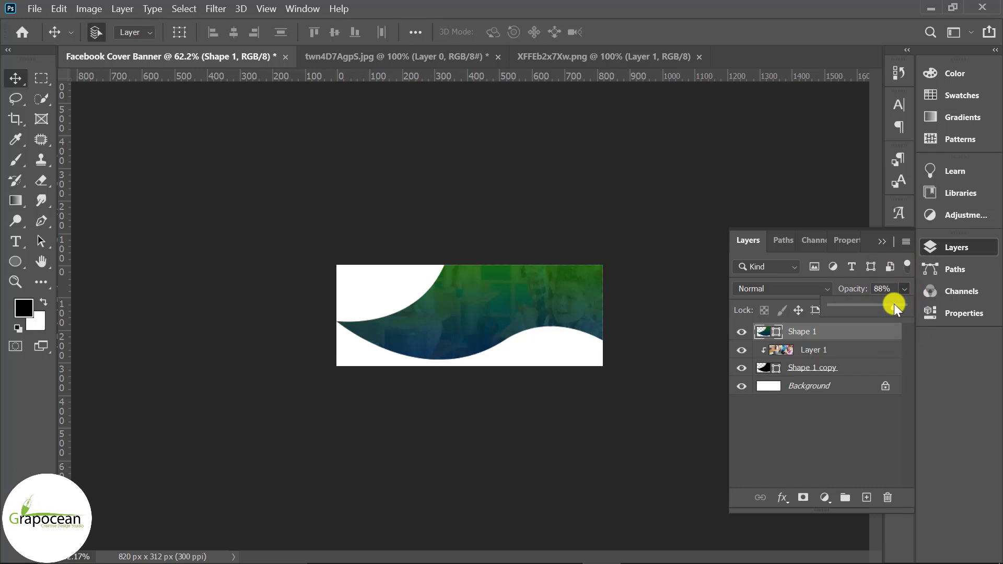
pyautogui.click(883, 241)
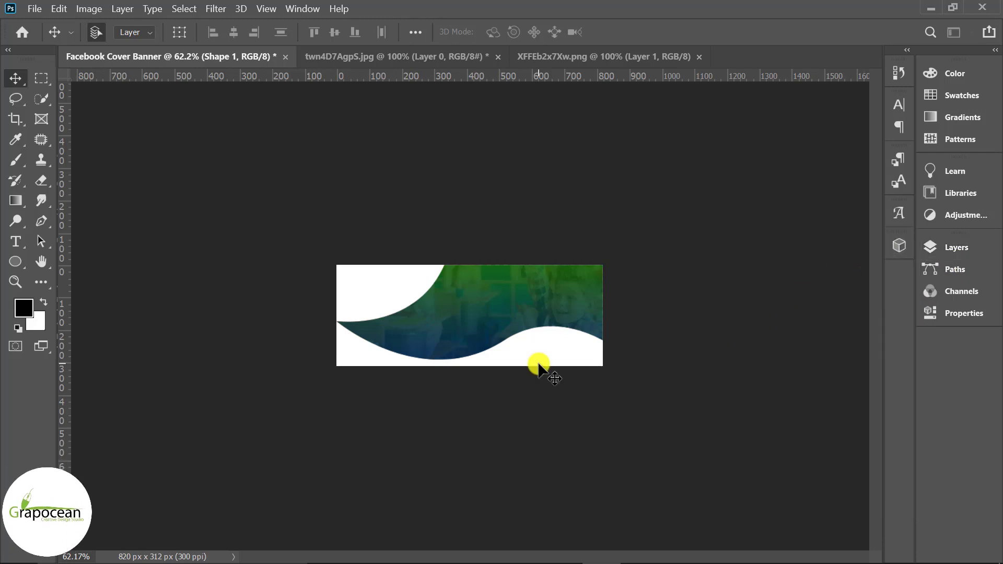
pyautogui.click(42, 222)
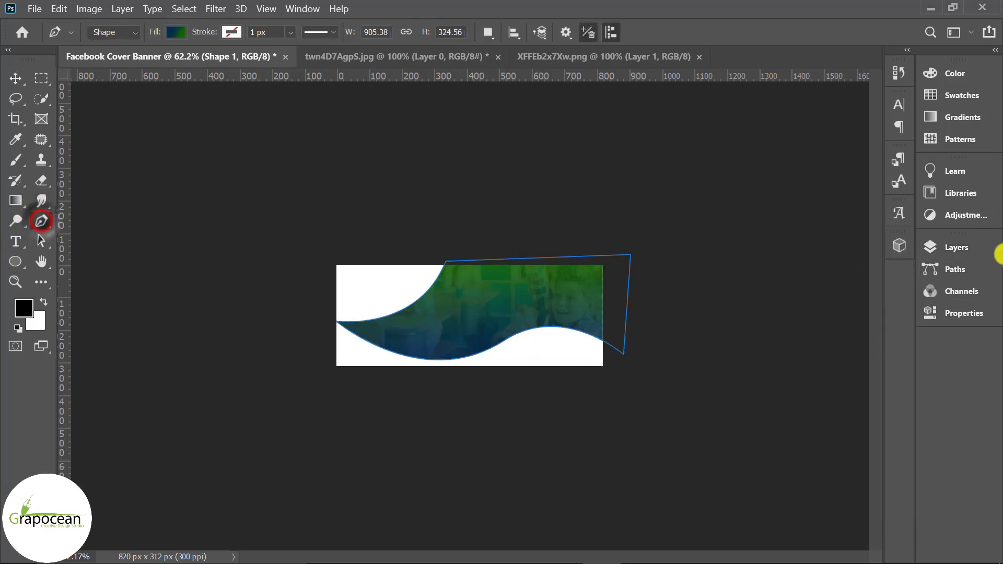
# On a new layer, draw a second curved wave shape, Shape 2, across the banner.
pyautogui.click(966, 249)
pyautogui.click(867, 497)
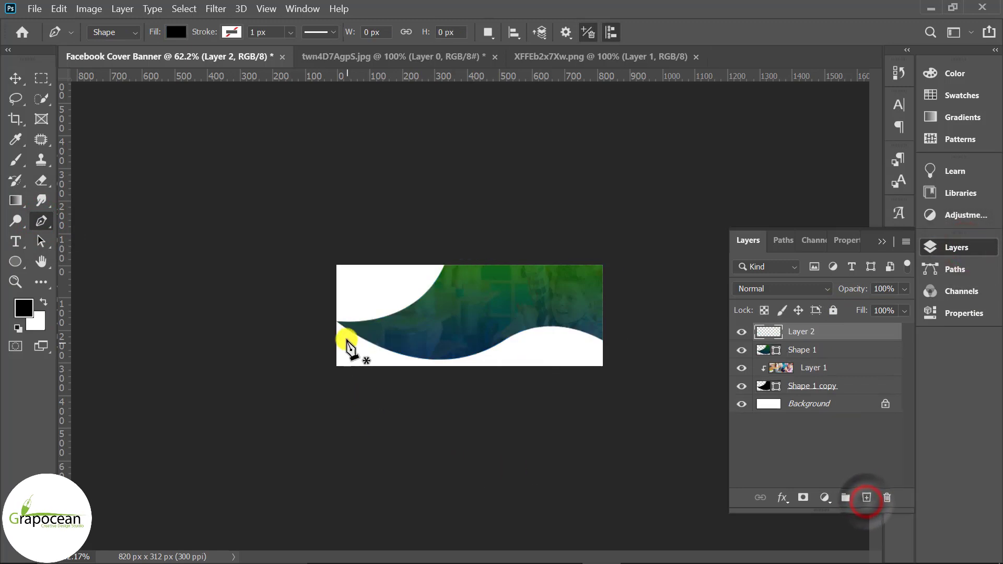
pyautogui.click(335, 320)
pyautogui.moveTo(452, 325); pyautogui.dragTo(502, 303)
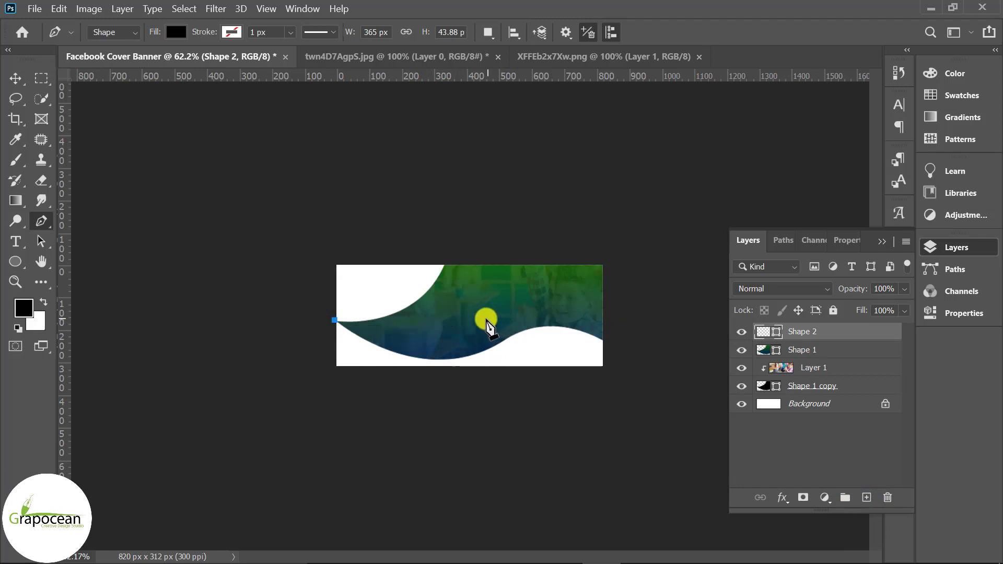
pyautogui.moveTo(480, 313); pyautogui.dragTo(550, 283)
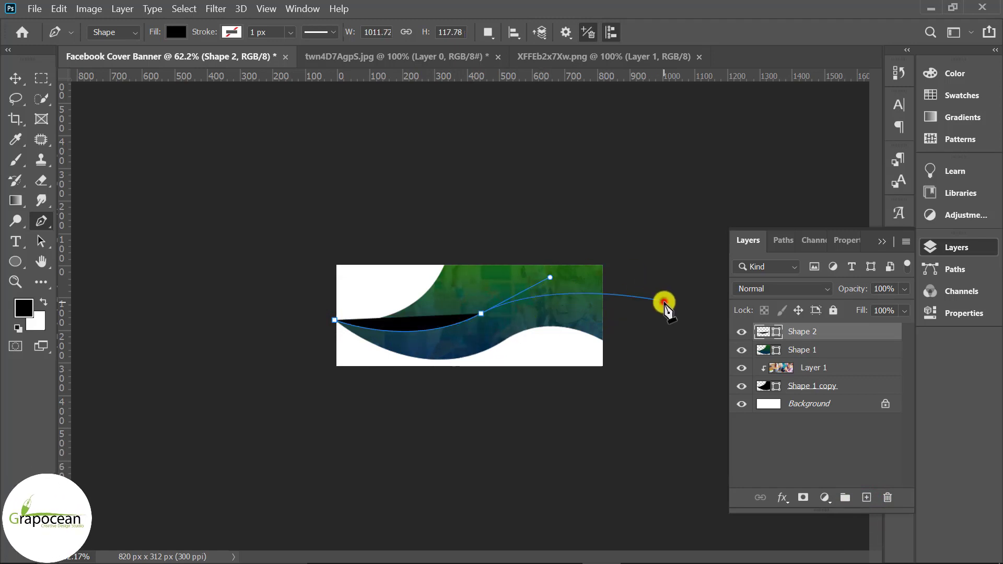
pyautogui.moveTo(684, 329); pyautogui.dragTo(676, 309)
pyautogui.click(664, 302)
pyautogui.click(677, 401)
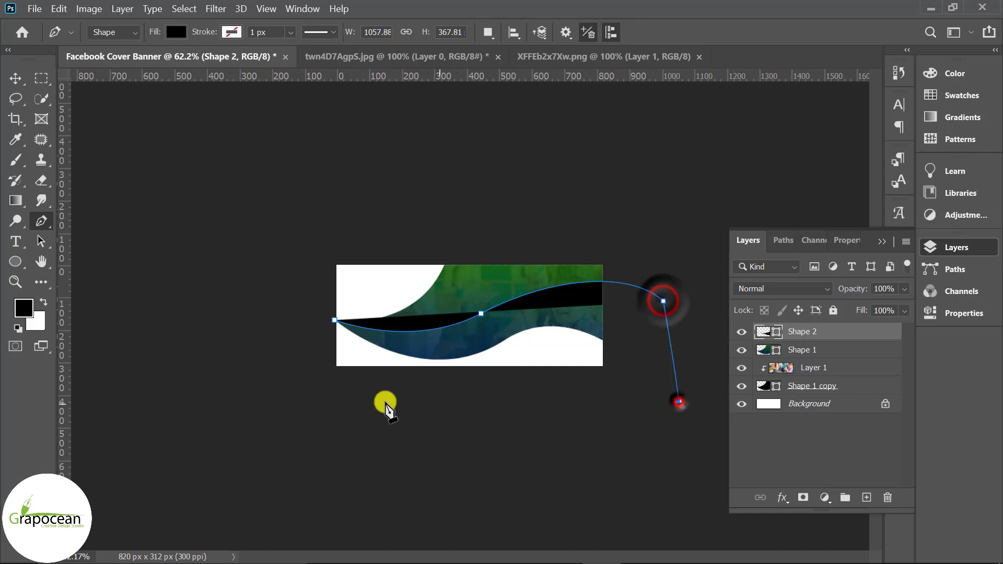
pyautogui.click(347, 399)
pyautogui.click(334, 320)
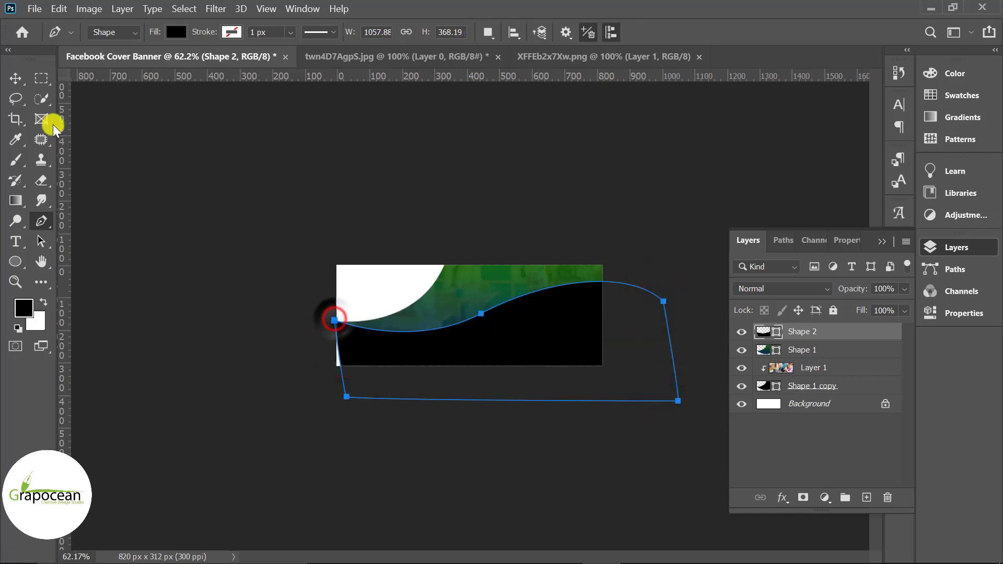
# Clip Shape 2 into the wave, give it a lighter fill and 10% opacity.
pyautogui.click(15, 79)
pyautogui.rightClick(833, 330)
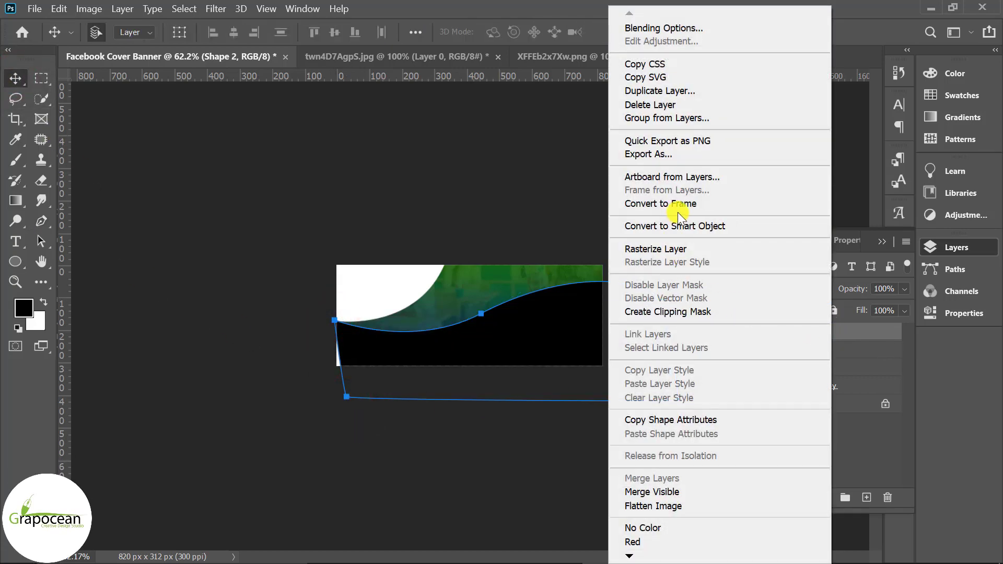
pyautogui.click(701, 311)
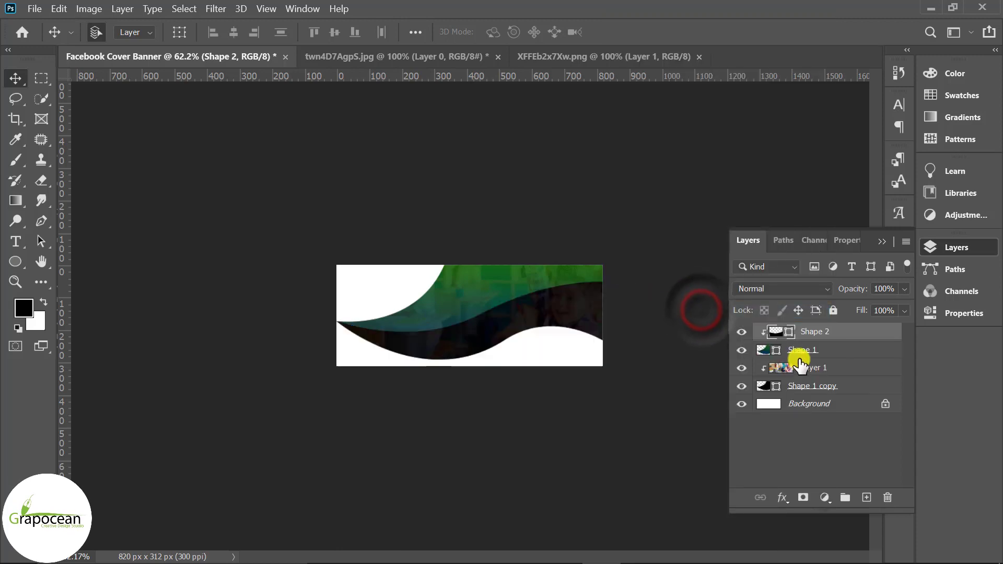
pyautogui.doubleClick(780, 332)
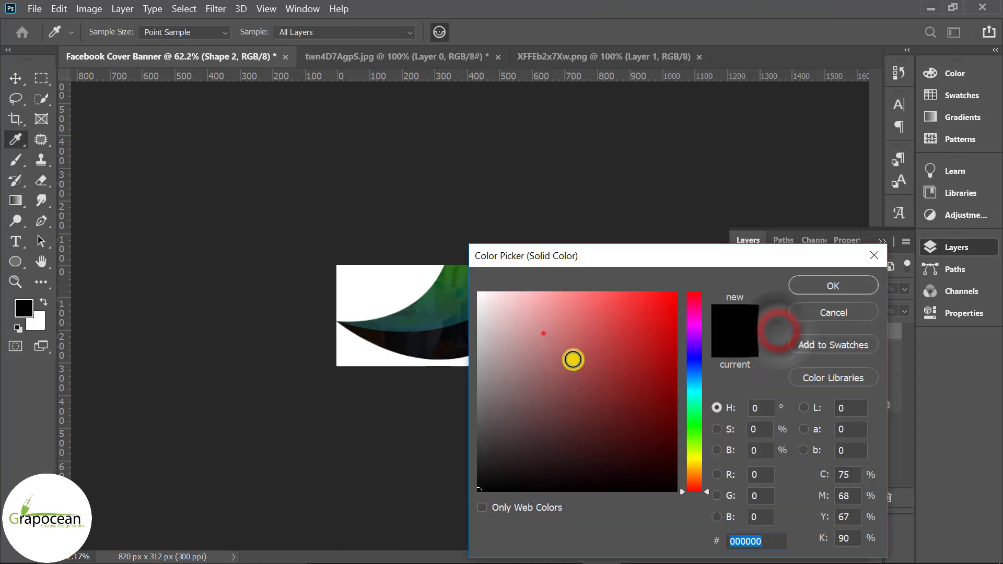
pyautogui.click(846, 285)
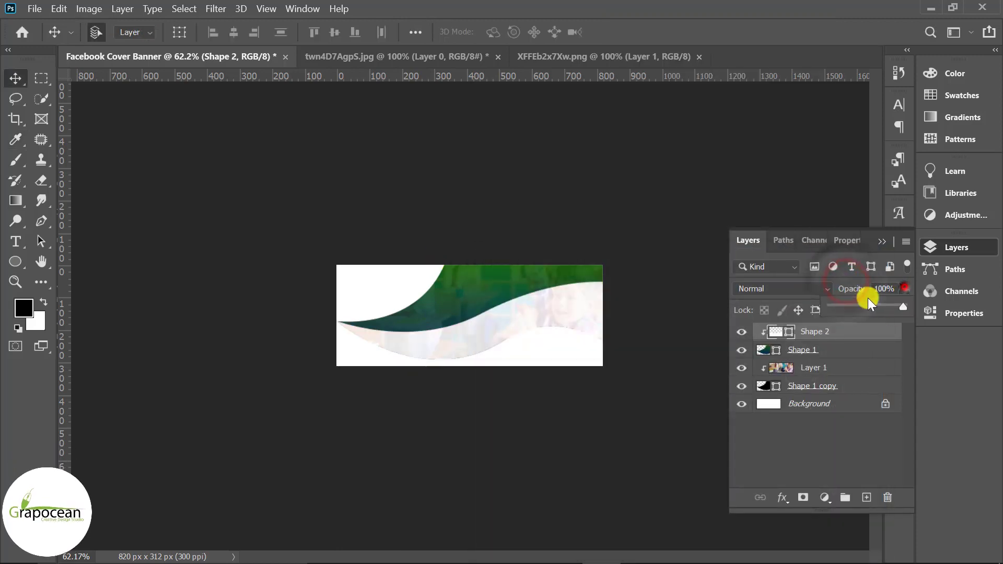
pyautogui.moveTo(904, 289); pyautogui.dragTo(839, 306)
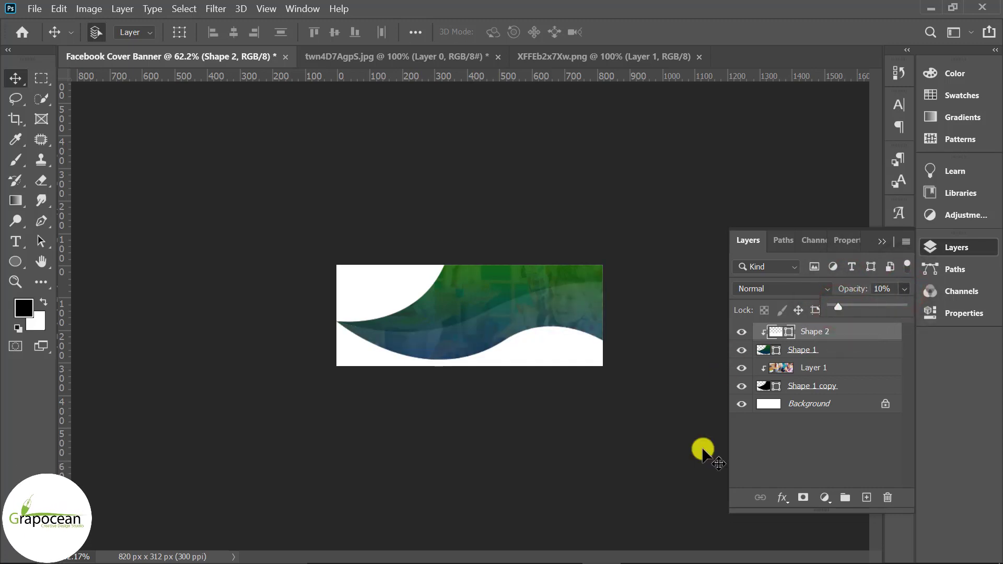
# Fetch the icon set in Illustrator and return to the Facebook Cover Banner document.
pyautogui.scroll(1, 593, 435)
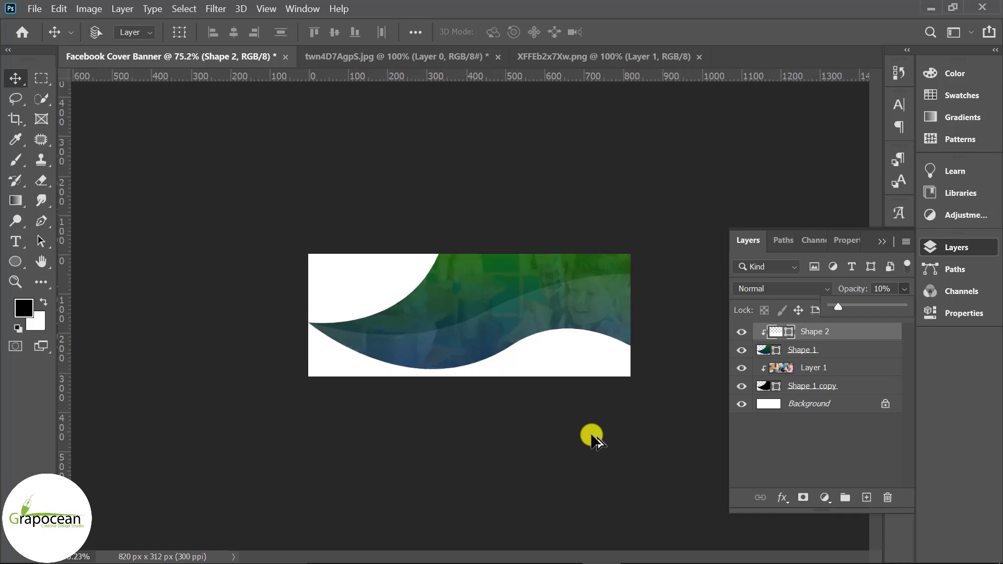
pyautogui.scroll(1, 502, 439)
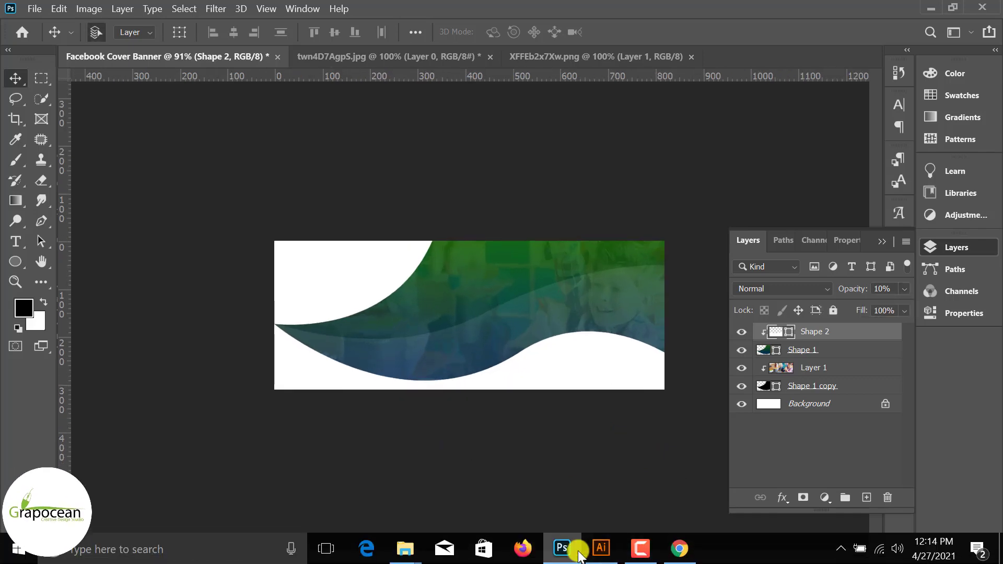
pyautogui.click(601, 554)
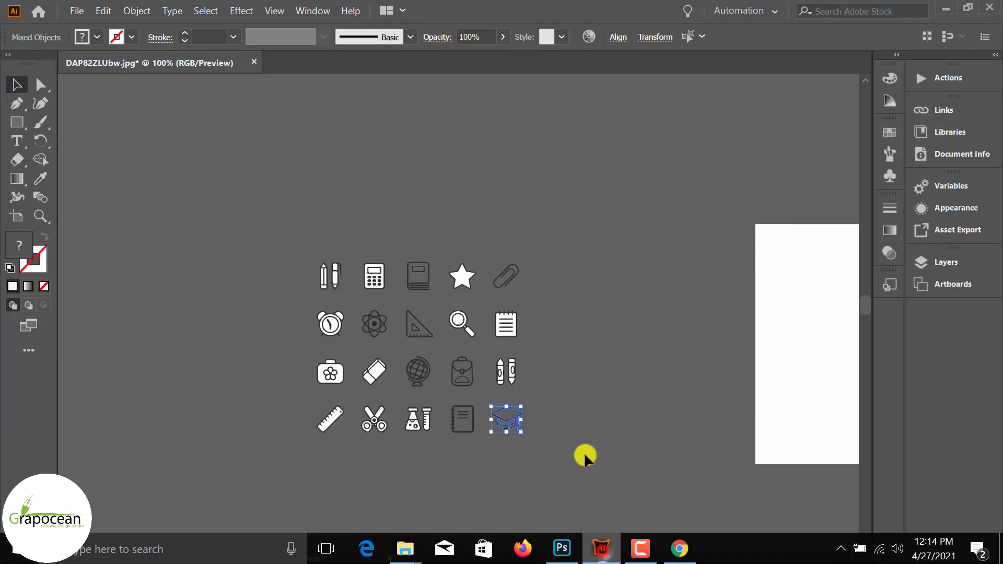
pyautogui.click(556, 553)
# Paste the graduation cap icon into the banner and shrink it.
pyautogui.hotkey('ctrl', 'v')
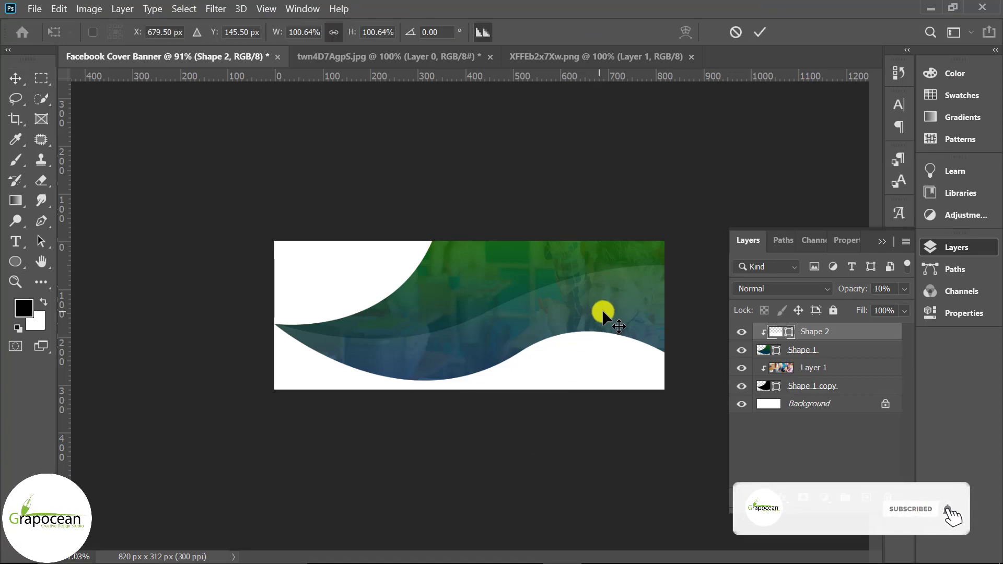
pyautogui.moveTo(624, 330)
pyautogui.mouseDown()
pyautogui.moveTo(612, 337)
pyautogui.moveTo(667, 323)
pyautogui.mouseUp()
pyautogui.click(760, 32)
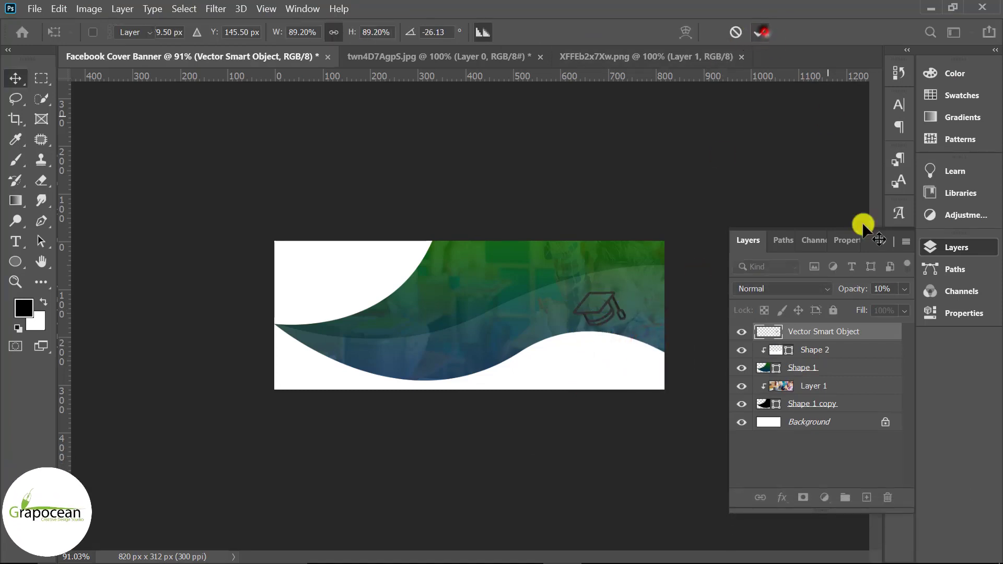
# Give the graduation cap icon a saturated yellow Color Overlay layer style.
pyautogui.rightClick(874, 332)
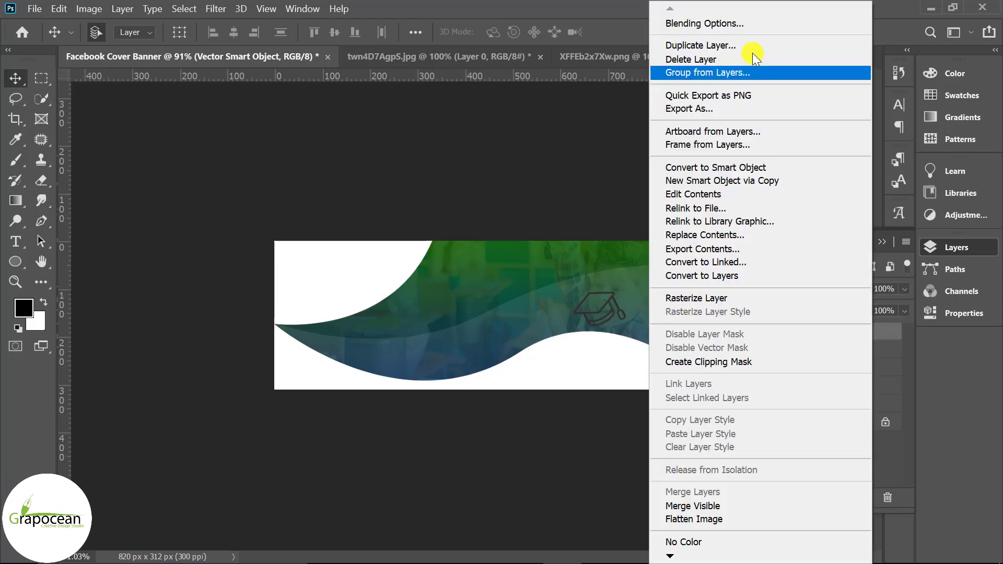
pyautogui.click(739, 23)
pyautogui.click(376, 403)
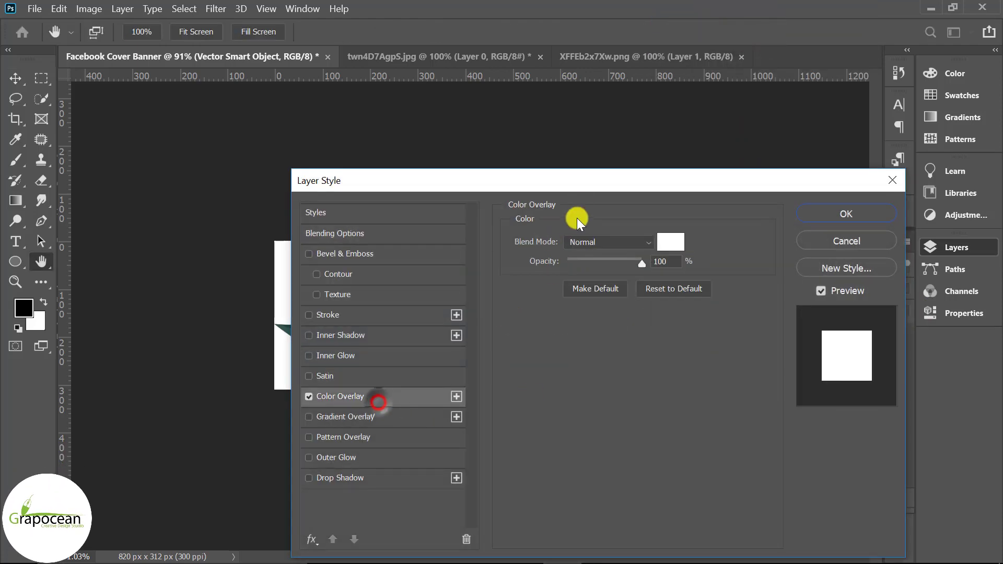
pyautogui.moveTo(595, 180)
pyautogui.mouseDown()
pyautogui.moveTo(691, 251)
pyautogui.moveTo(621, 443)
pyautogui.mouseUp()
pyautogui.click(698, 504)
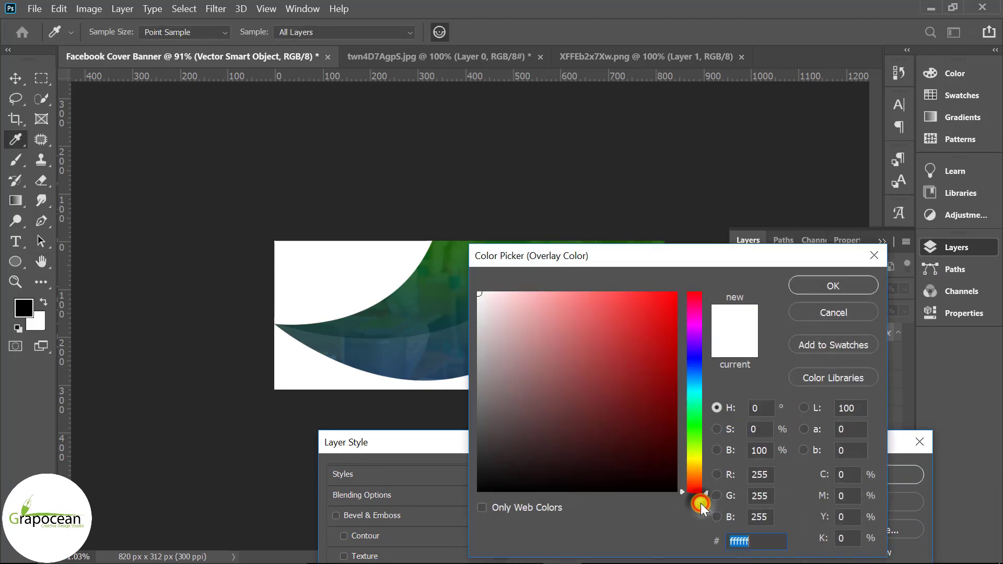
pyautogui.moveTo(691, 441); pyautogui.dragTo(694, 460)
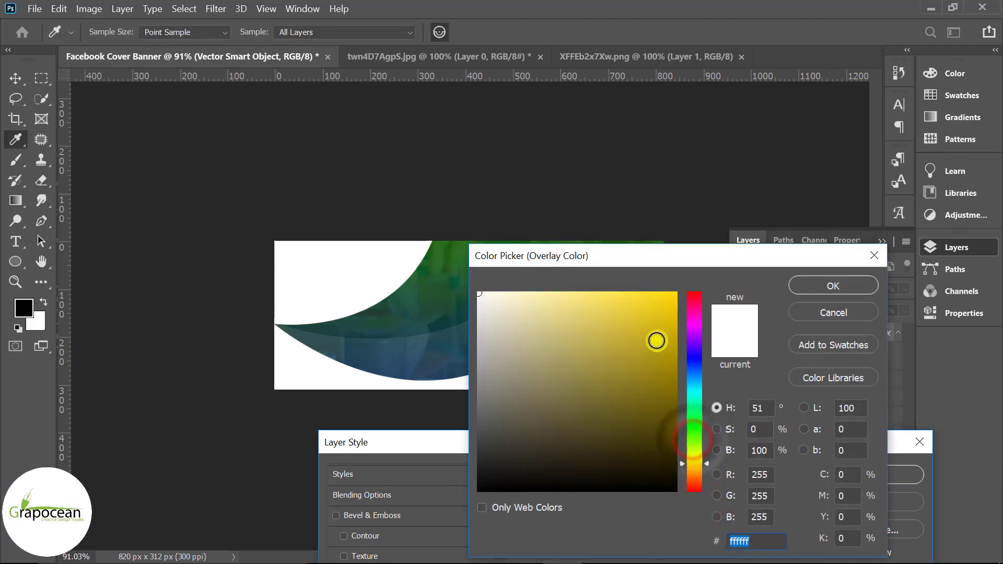
pyautogui.moveTo(656, 340); pyautogui.dragTo(675, 292)
pyautogui.click(821, 285)
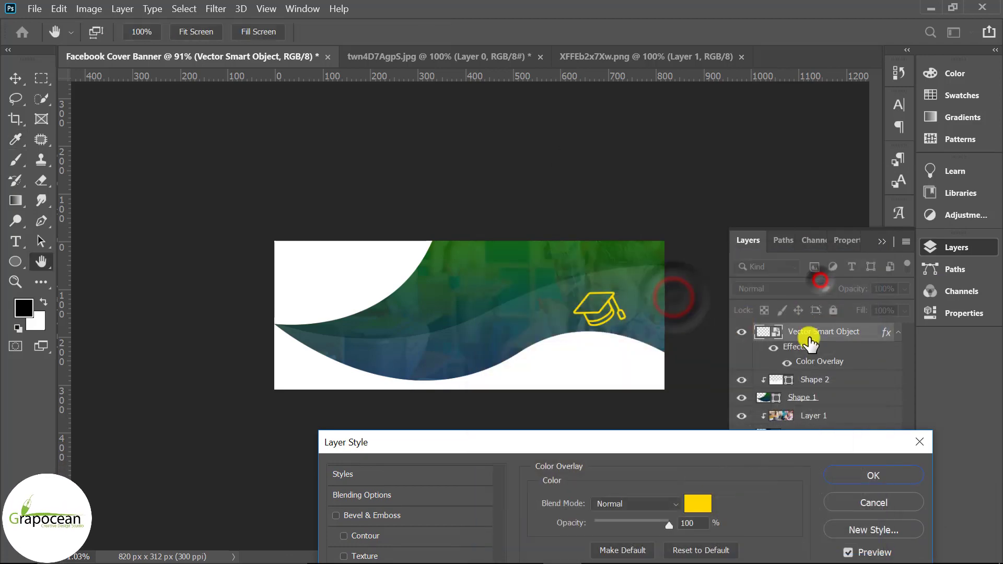
pyautogui.click(891, 473)
# Raise the cap's opacity to about 92%, then rotate and shrink it.
pyautogui.click(904, 289)
pyautogui.moveTo(848, 304); pyautogui.dragTo(852, 306)
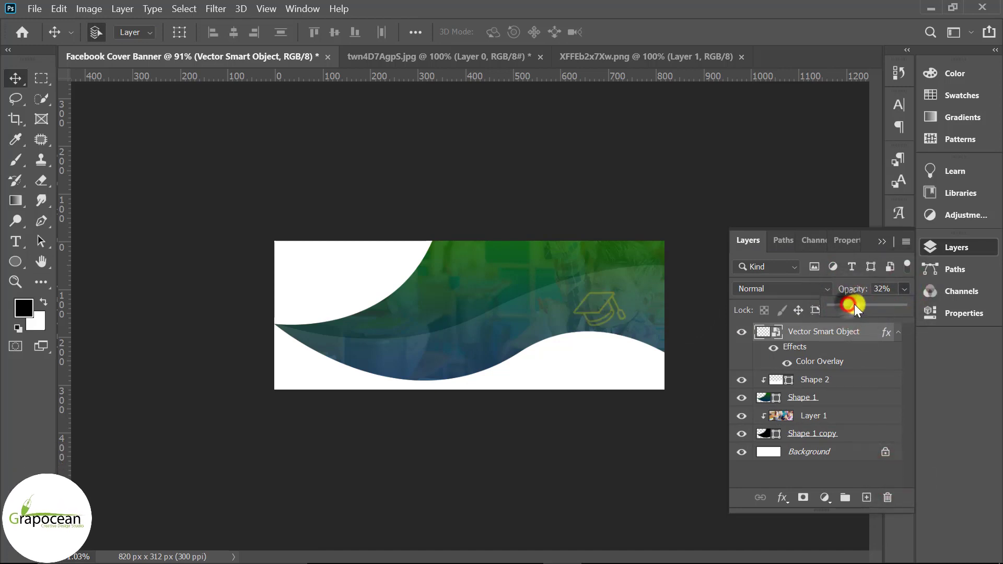
pyautogui.moveTo(851, 306); pyautogui.dragTo(920, 309)
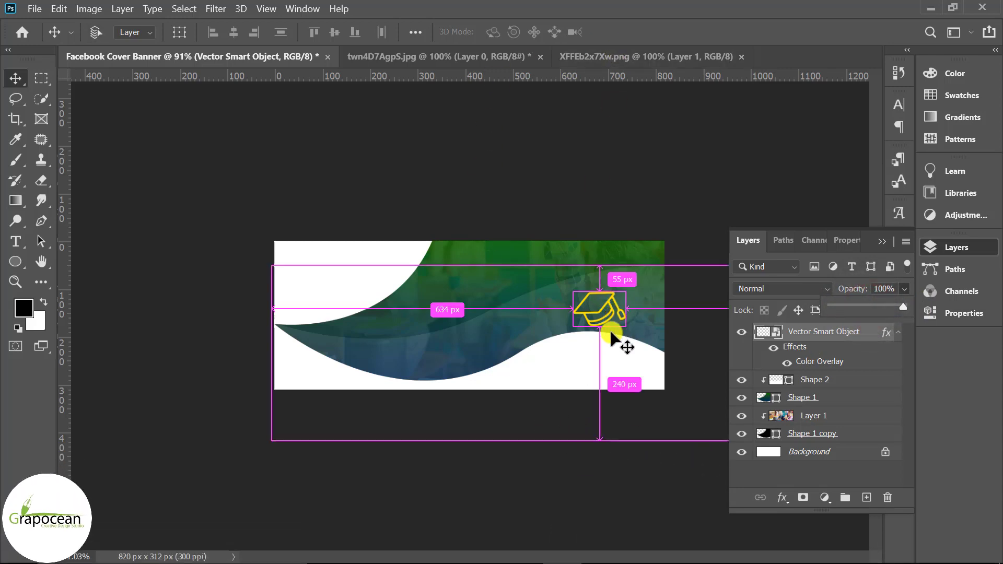
pyautogui.hotkey('ctrl', 't')
pyautogui.moveTo(629, 352)
pyautogui.mouseDown()
pyautogui.moveTo(634, 331)
pyautogui.moveTo(608, 320)
pyautogui.mouseUp()
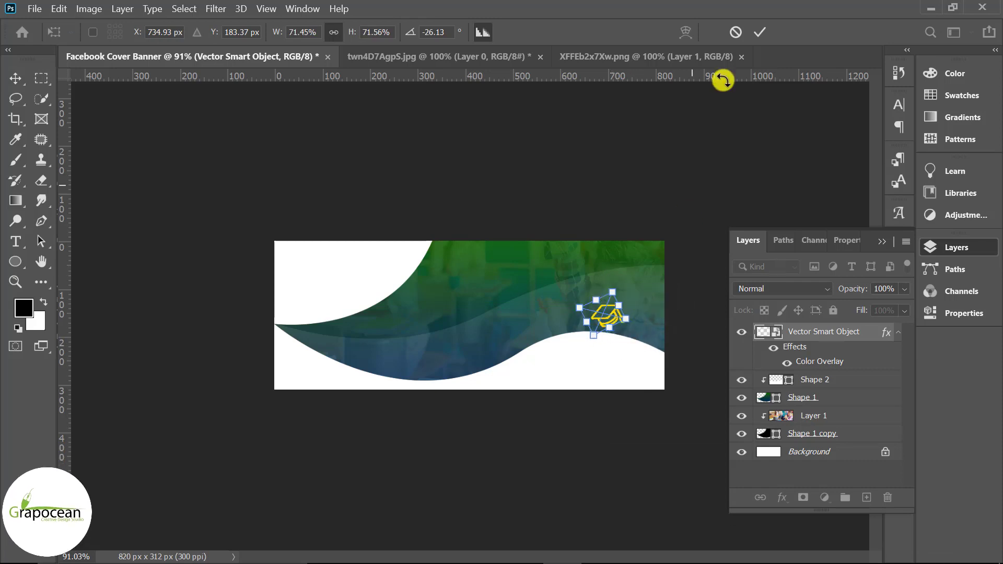
pyautogui.click(759, 32)
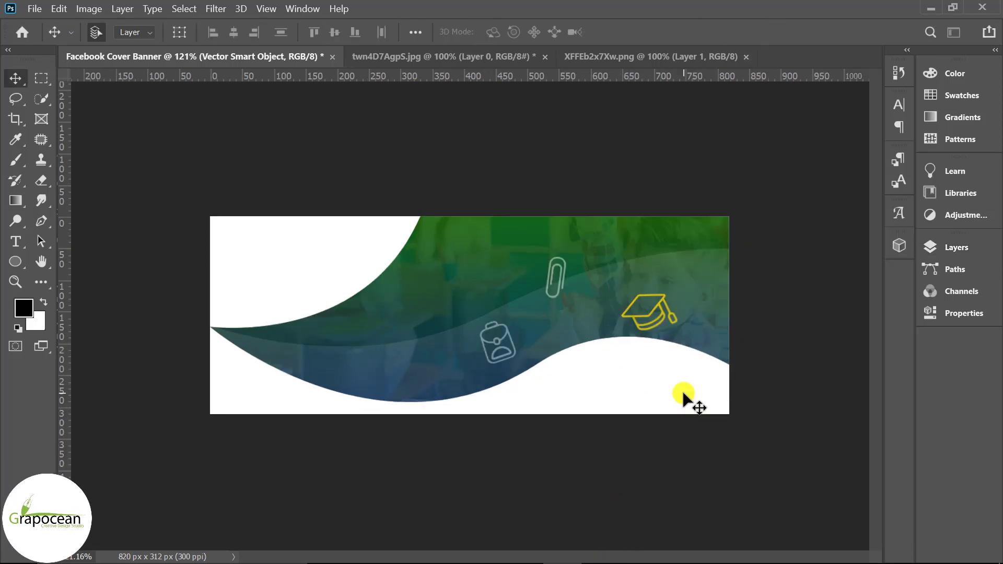
pyautogui.click(957, 247)
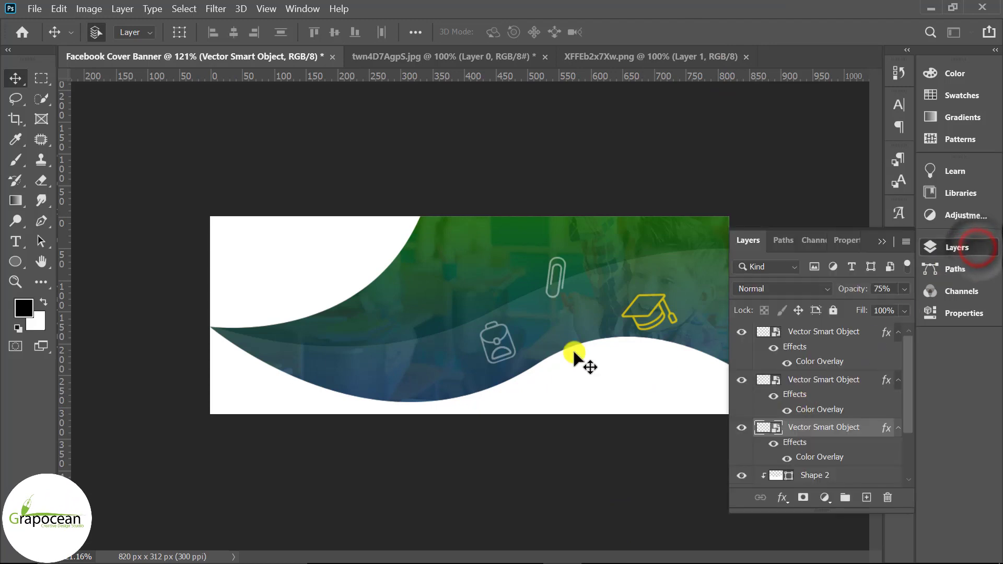
# Duplicate the Shape 2 wave layer and zoom the banner out to 100%.
pyautogui.click(539, 308)
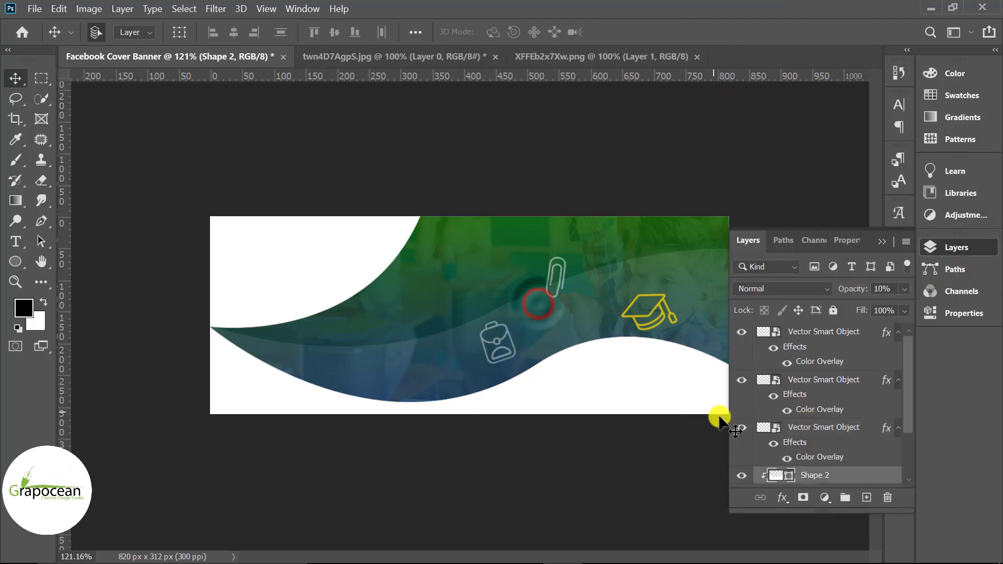
pyautogui.click(744, 476)
pyautogui.click(745, 475)
pyautogui.hotkey('ctrl', 'j')
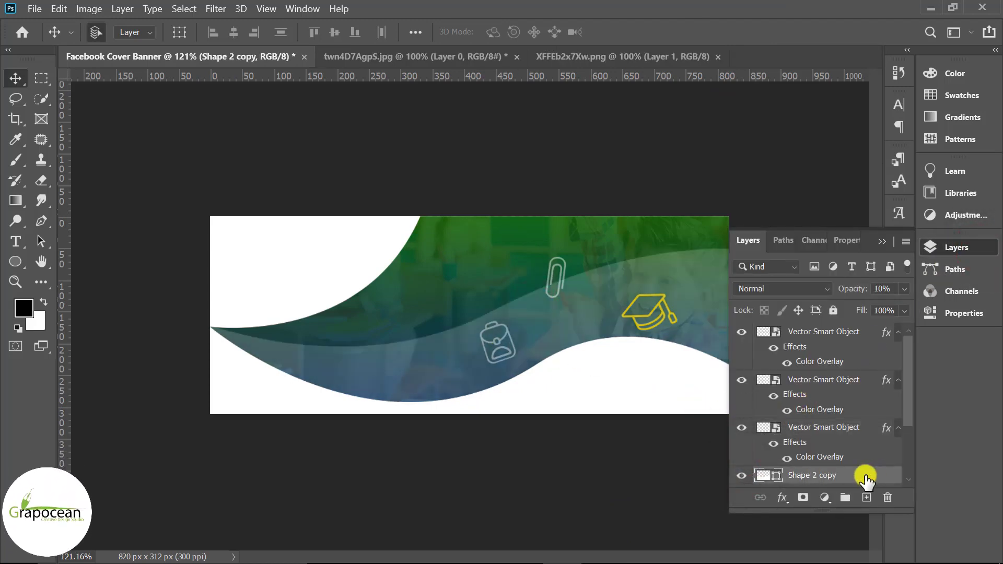
pyautogui.hotkey('ctrl', '-')
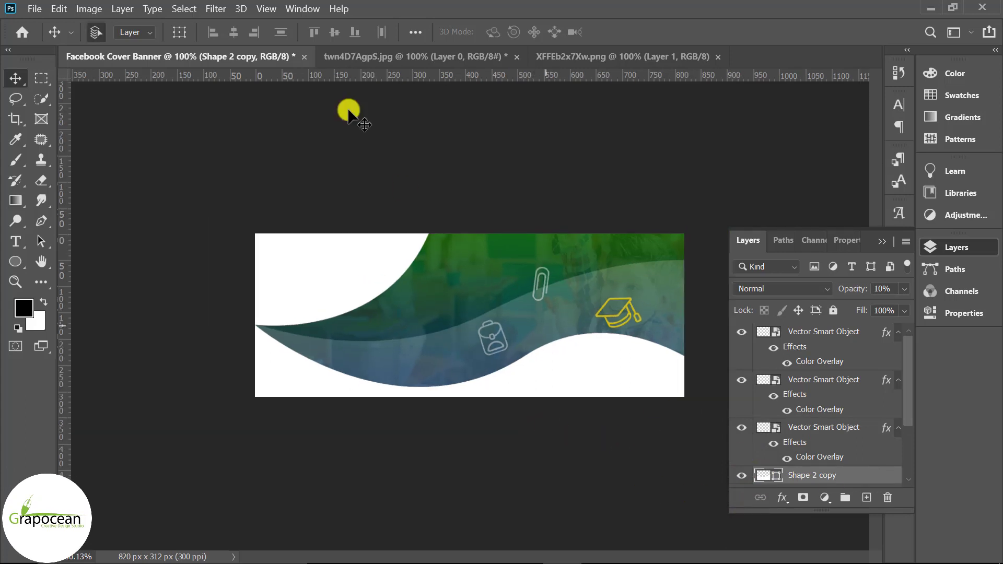
# Convert the copy to a smart object and apply a 204-pixel Motion Blur.
pyautogui.click(216, 9)
pyautogui.moveTo(302, 172)
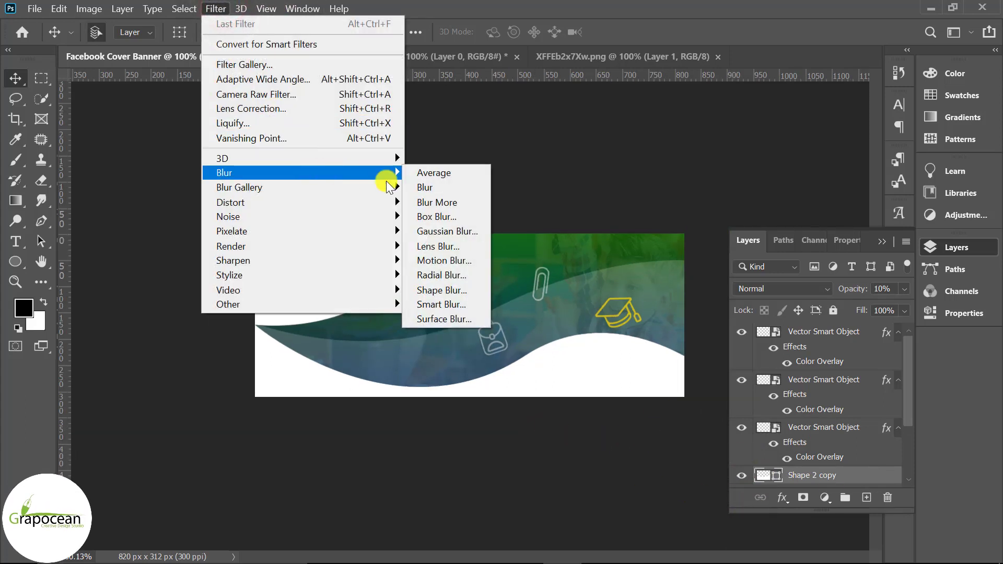
pyautogui.click(470, 247)
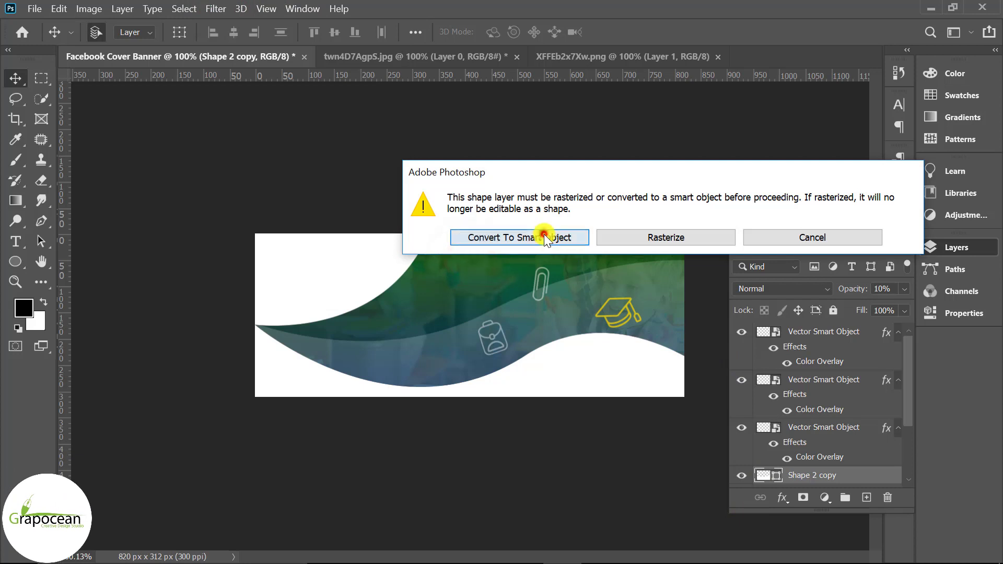
pyautogui.click(544, 236)
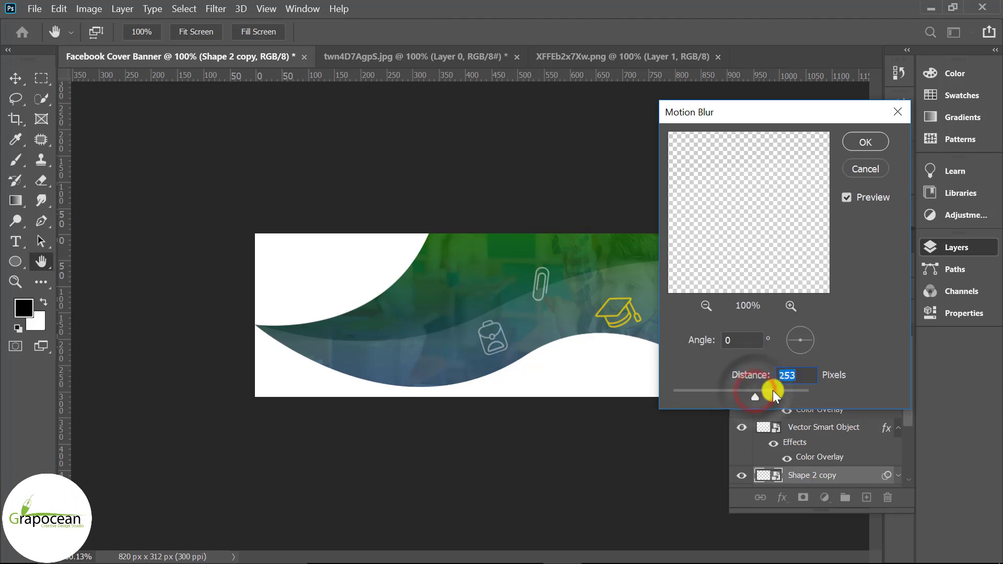
pyautogui.click(731, 389)
pyautogui.moveTo(730, 390); pyautogui.dragTo(744, 390)
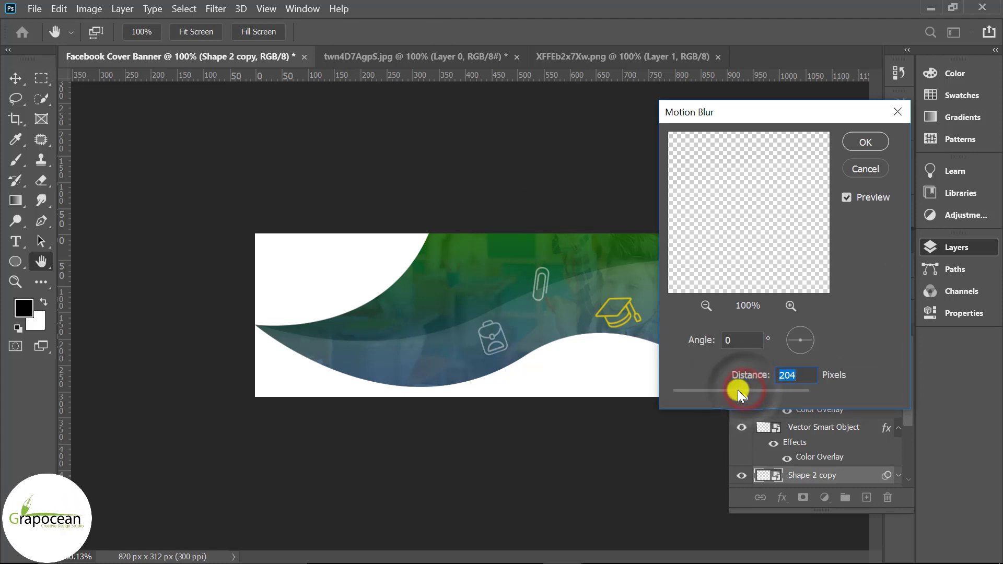
pyautogui.click(866, 143)
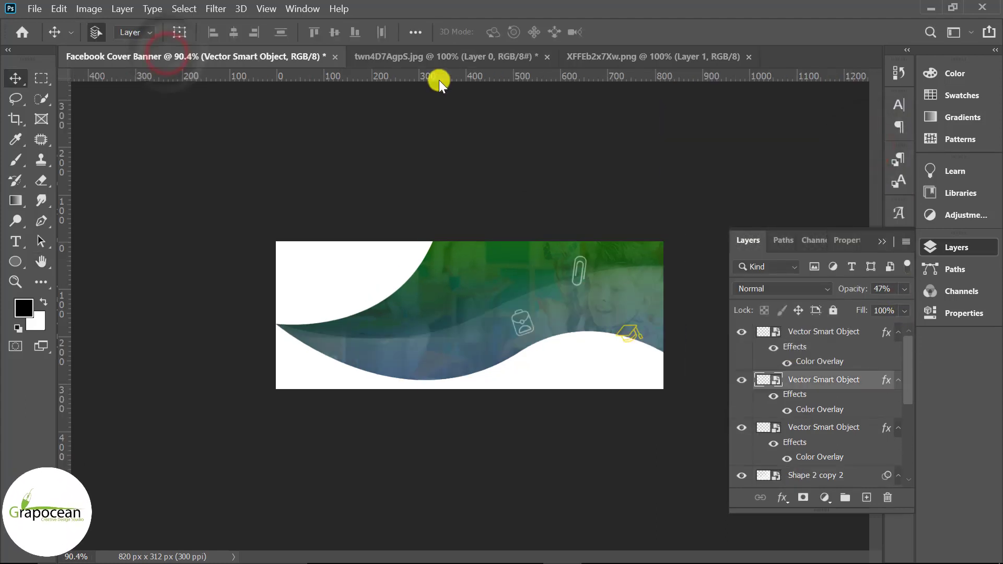
pyautogui.click(447, 56)
# Drag the boy cut-out into the banner and scale him to about 52%.
pyautogui.click(613, 54)
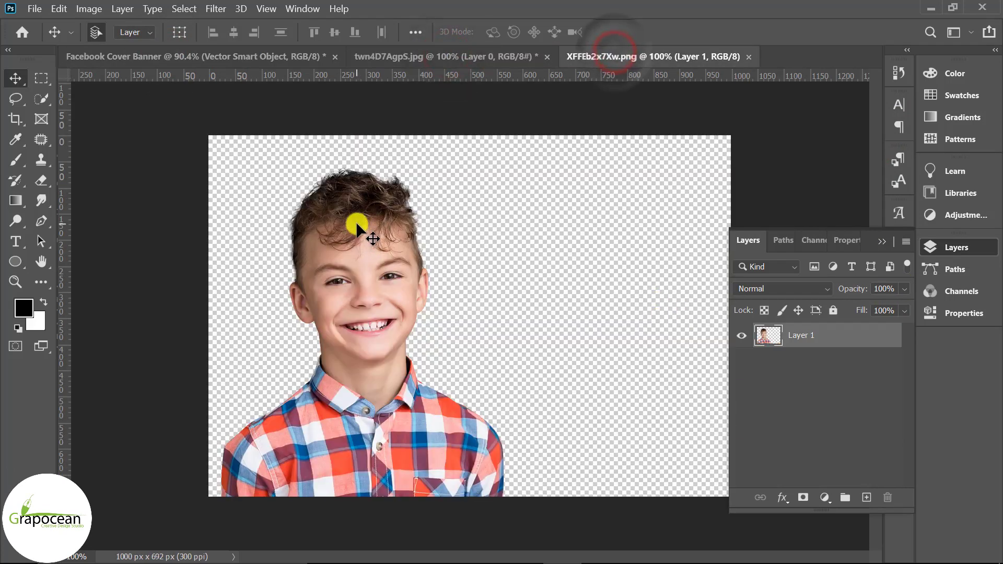
pyautogui.moveTo(356, 222); pyautogui.dragTo(380, 368)
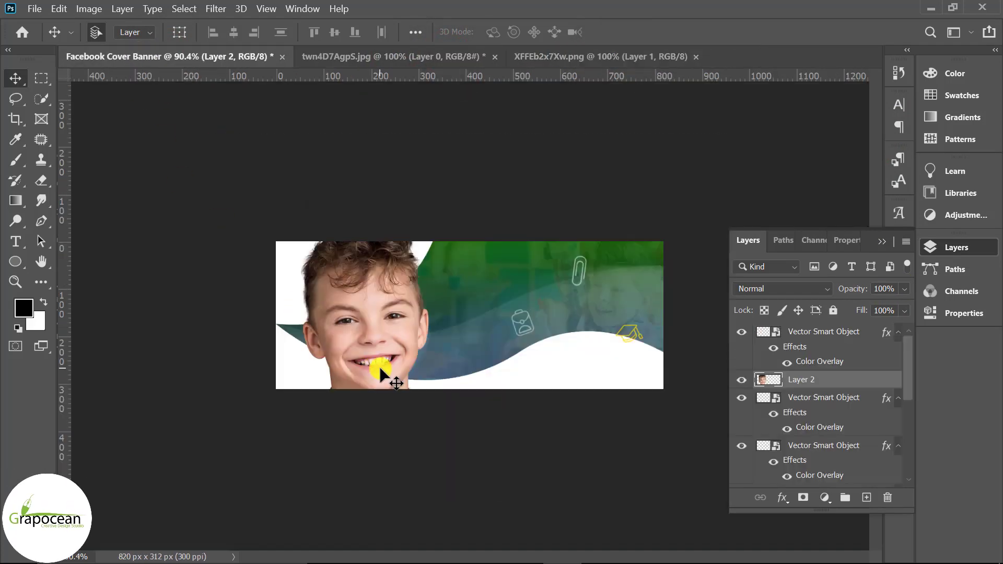
pyautogui.hotkey('ctrl', 't')
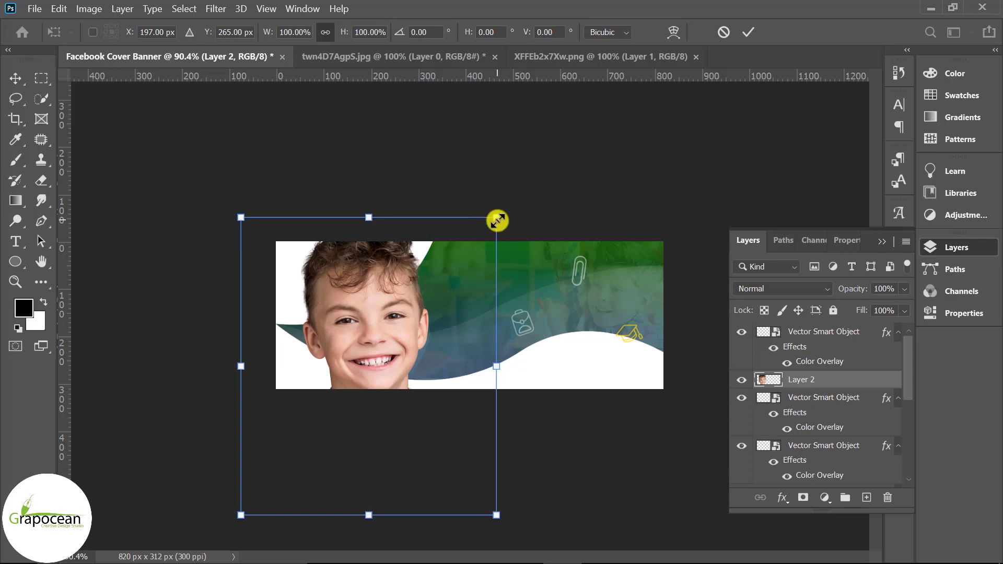
pyautogui.moveTo(497, 220); pyautogui.dragTo(440, 300)
pyautogui.moveTo(397, 334); pyautogui.dragTo(389, 340)
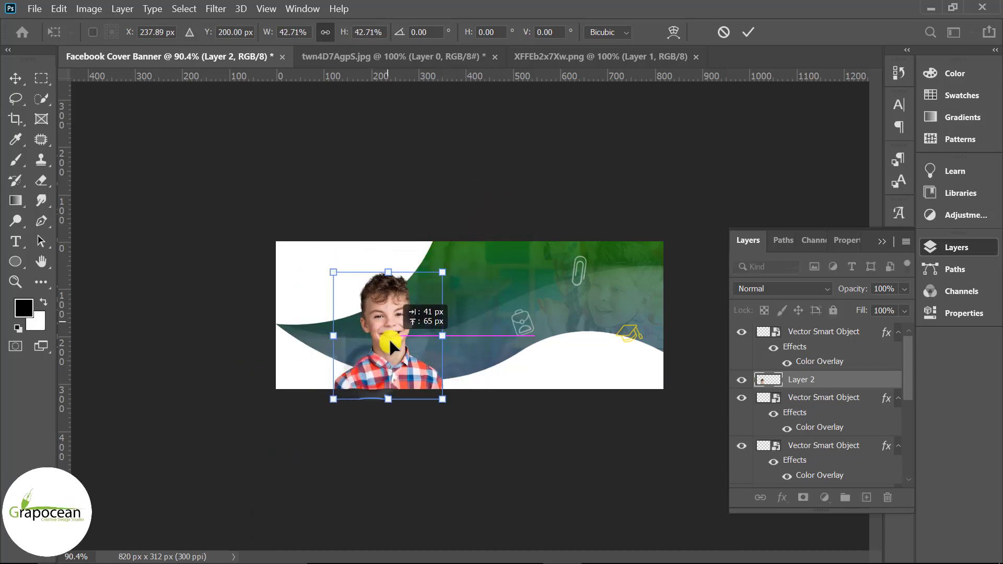
pyautogui.moveTo(442, 399); pyautogui.dragTo(455, 401)
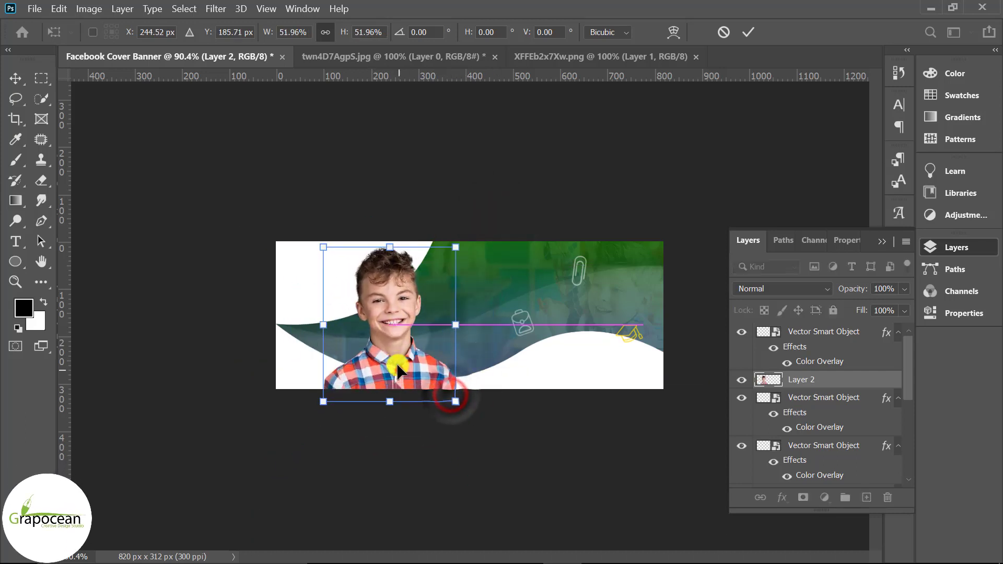
pyautogui.moveTo(396, 364); pyautogui.dragTo(395, 358)
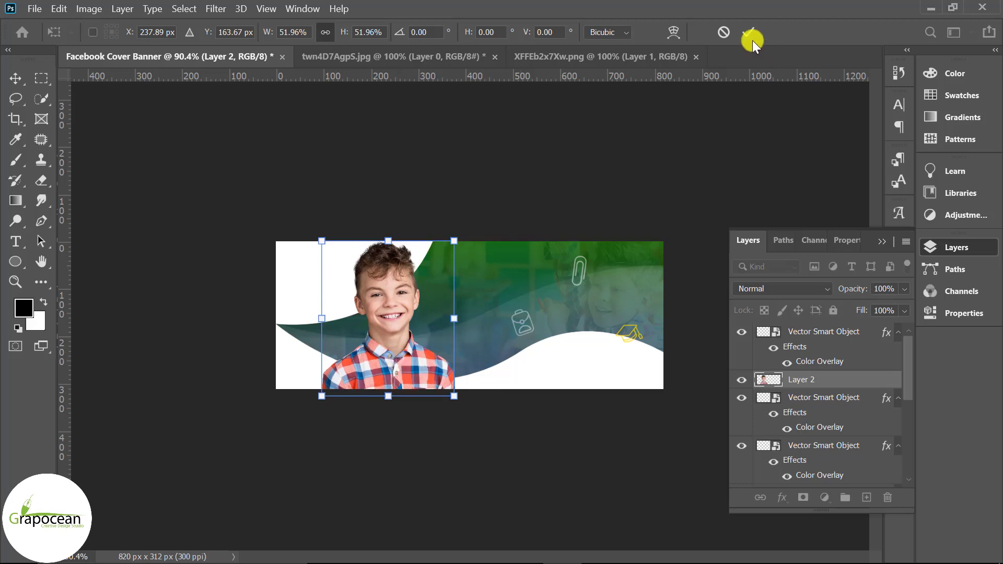
pyautogui.press('Return')
# Move the boy right of centre and shift the globe icon right beside him.
pyautogui.moveTo(521, 385); pyautogui.dragTo(535, 384)
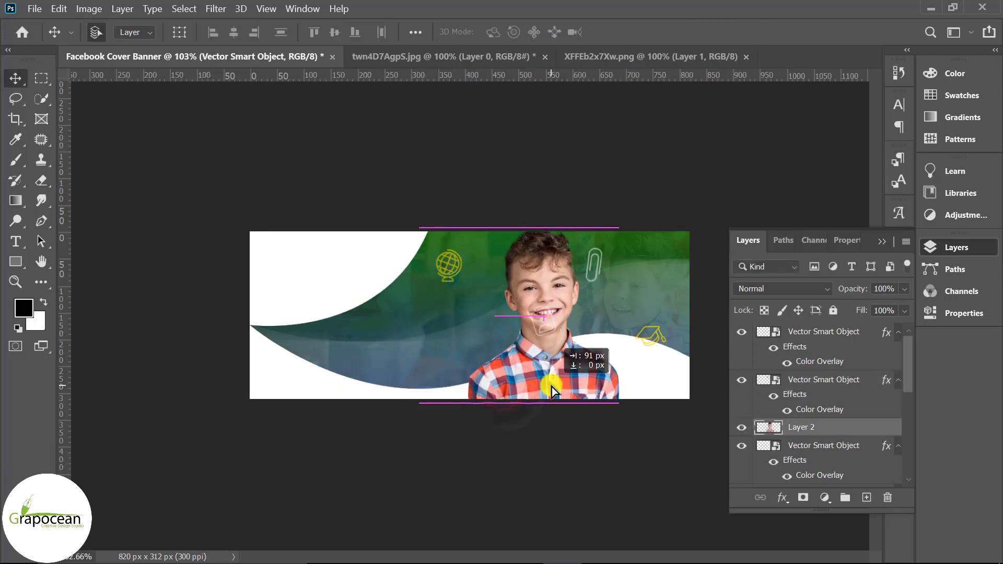
pyautogui.moveTo(438, 256); pyautogui.dragTo(501, 291)
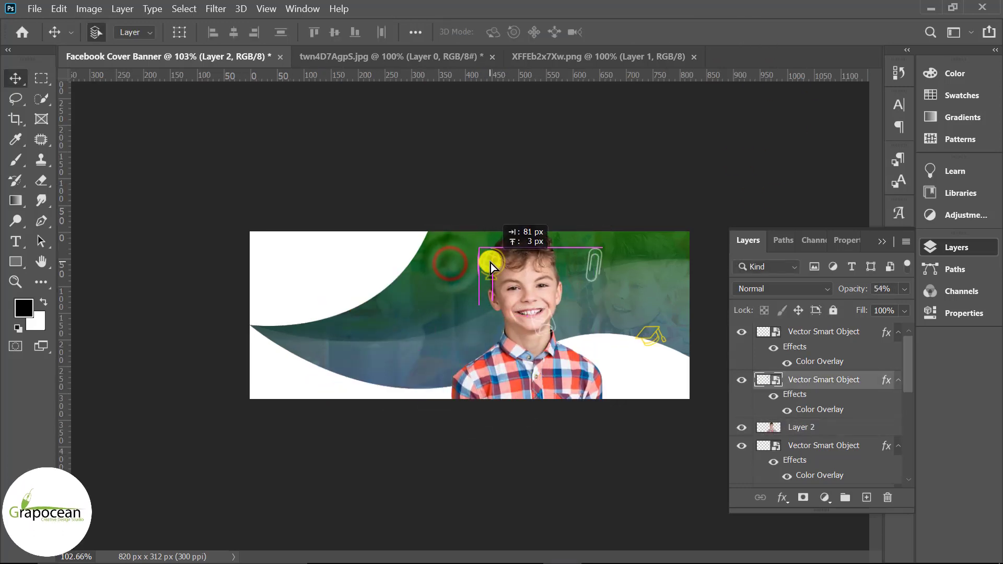
pyautogui.moveTo(560, 364); pyautogui.dragTo(562, 353)
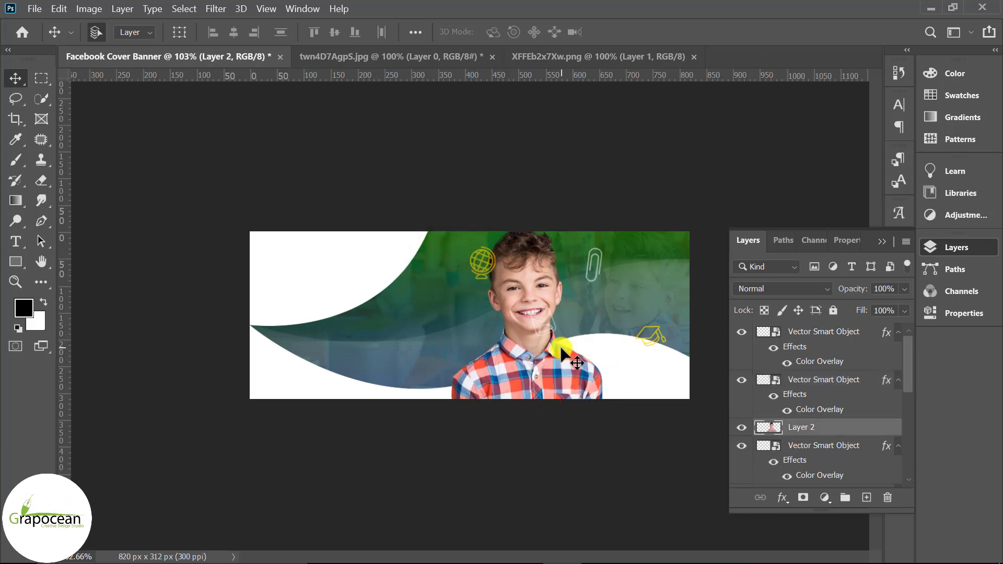
# Add a yellow 'Education' text layer on the white area left of the boy.
pyautogui.click(550, 322)
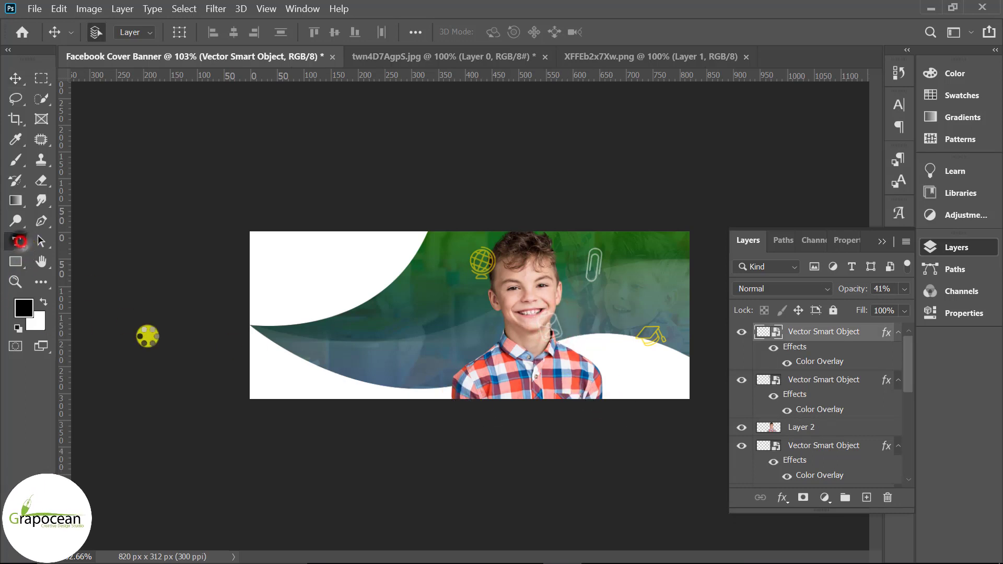
pyautogui.press('t')
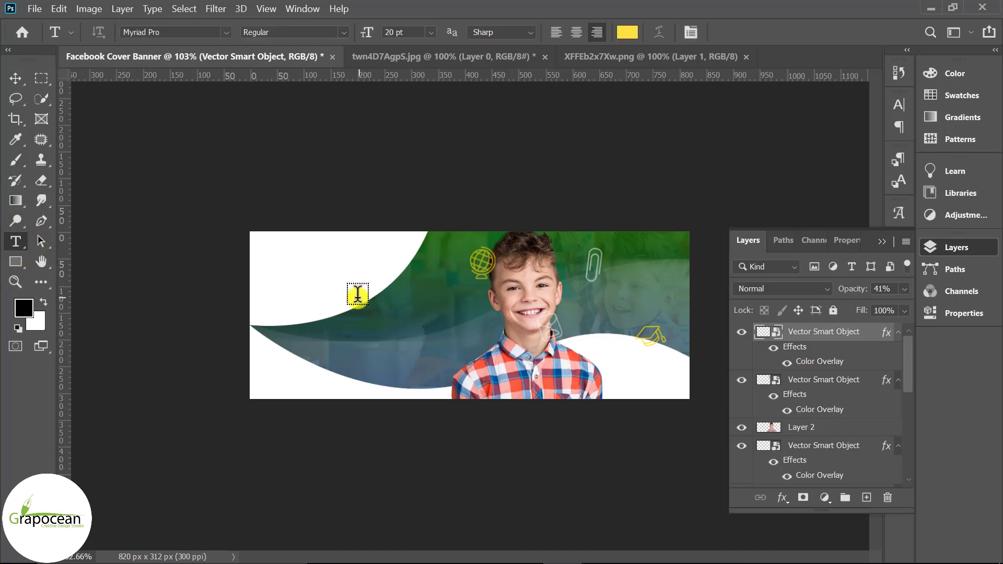
pyautogui.click(308, 282)
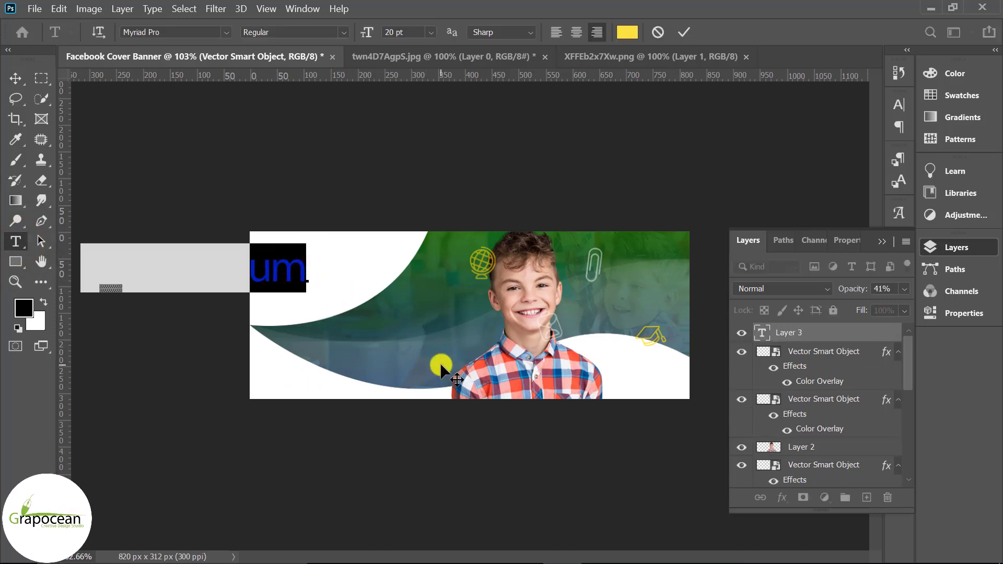
pyautogui.press('BackSpace')
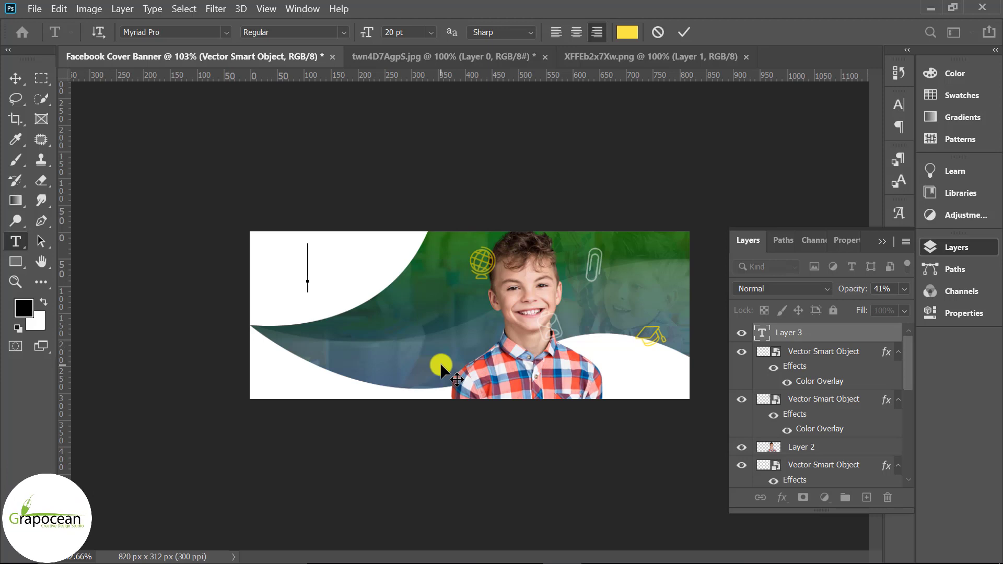
pyautogui.write('E')
pyautogui.write('ducat')
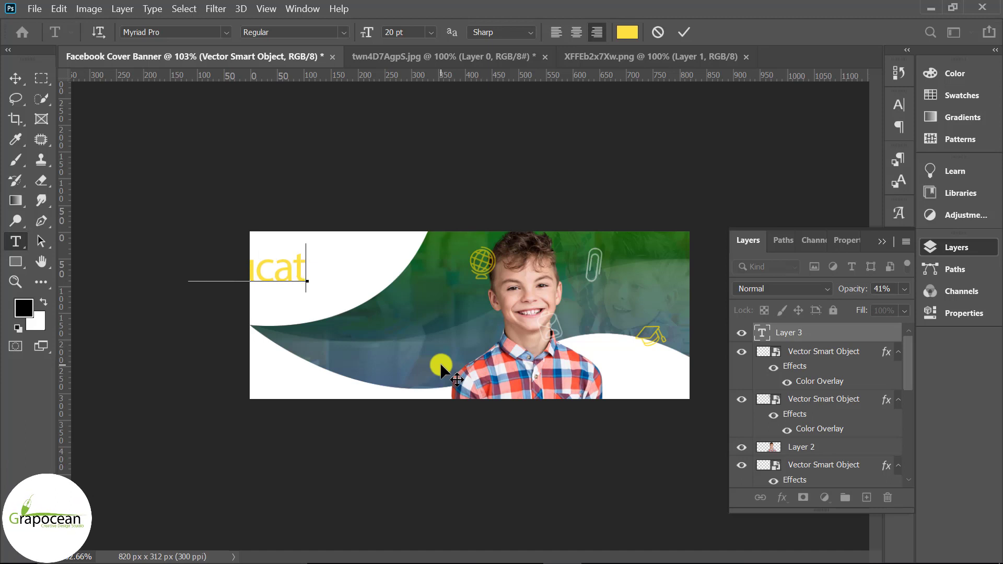
pyautogui.write('ion')
pyautogui.click(16, 79)
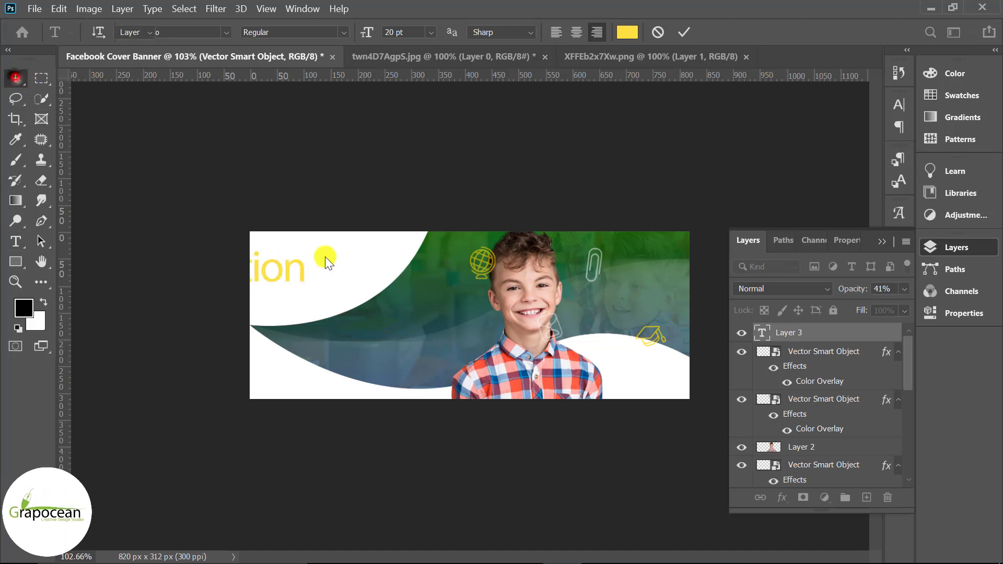
pyautogui.moveTo(303, 280); pyautogui.dragTo(436, 319)
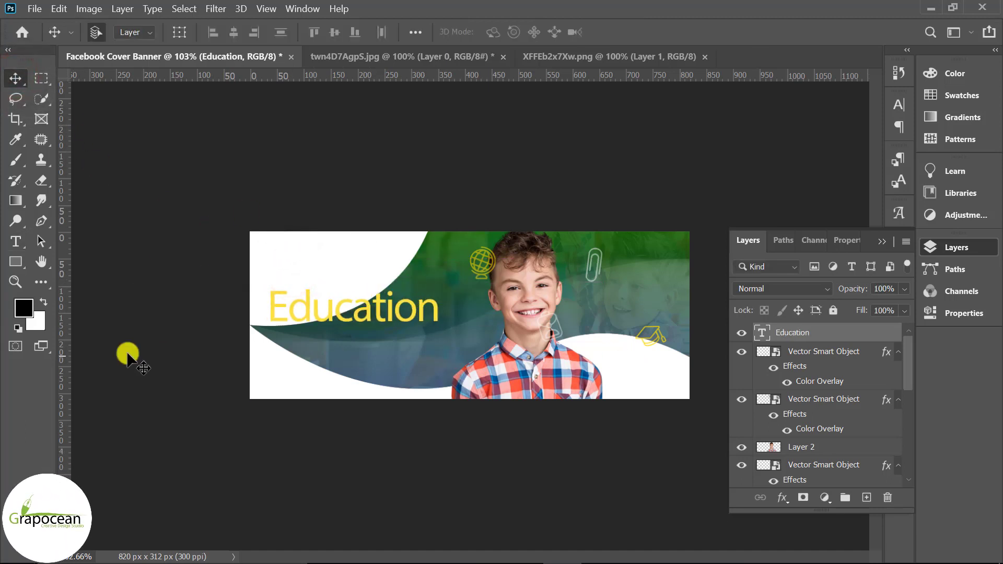
pyautogui.click(15, 241)
# Set the Education text in KTF-Roadbrush and move it fully onto the banner.
pyautogui.moveTo(439, 311); pyautogui.dragTo(103, 319)
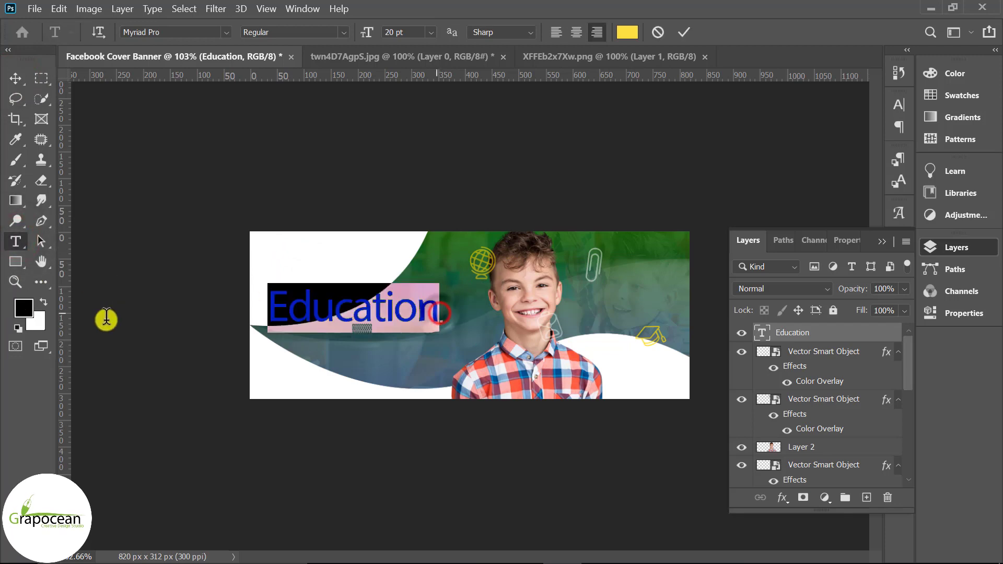
pyautogui.click(228, 31)
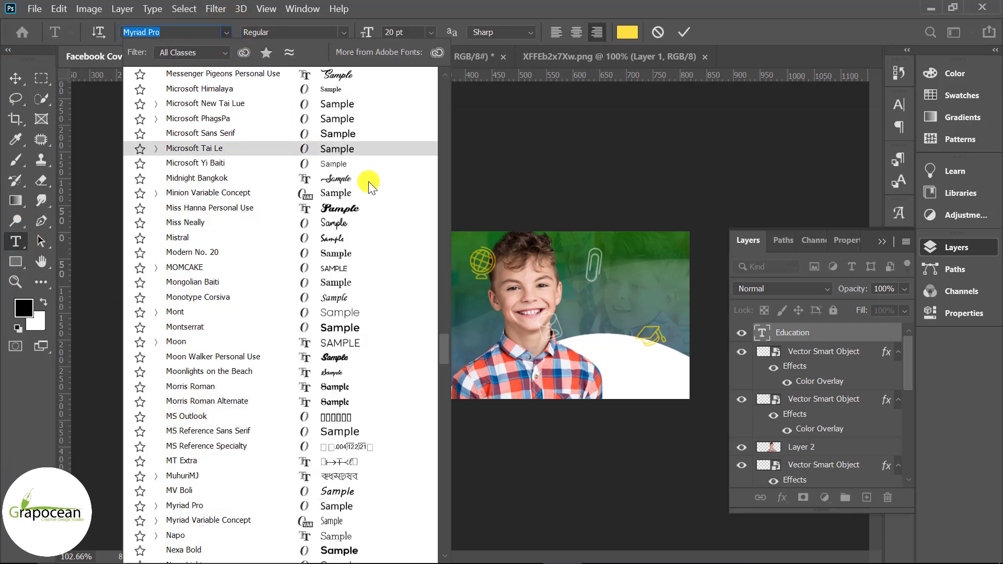
pyautogui.scroll(3, 368, 181)
pyautogui.scroll(3, 369, 181)
pyautogui.scroll(3, 368, 181)
pyautogui.scroll(4, 368, 181)
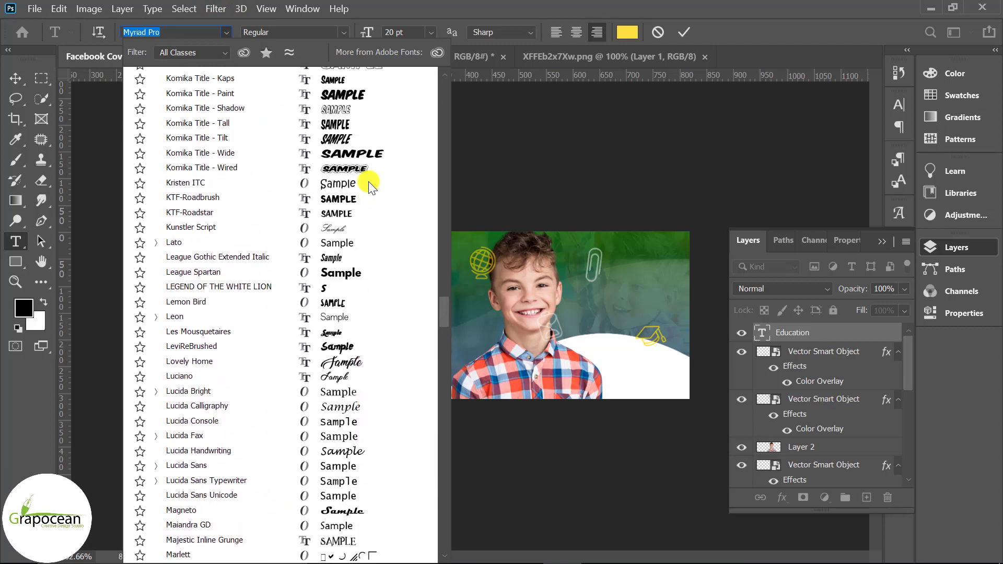
pyautogui.scroll(2, 347, 358)
pyautogui.scroll(2, 356, 366)
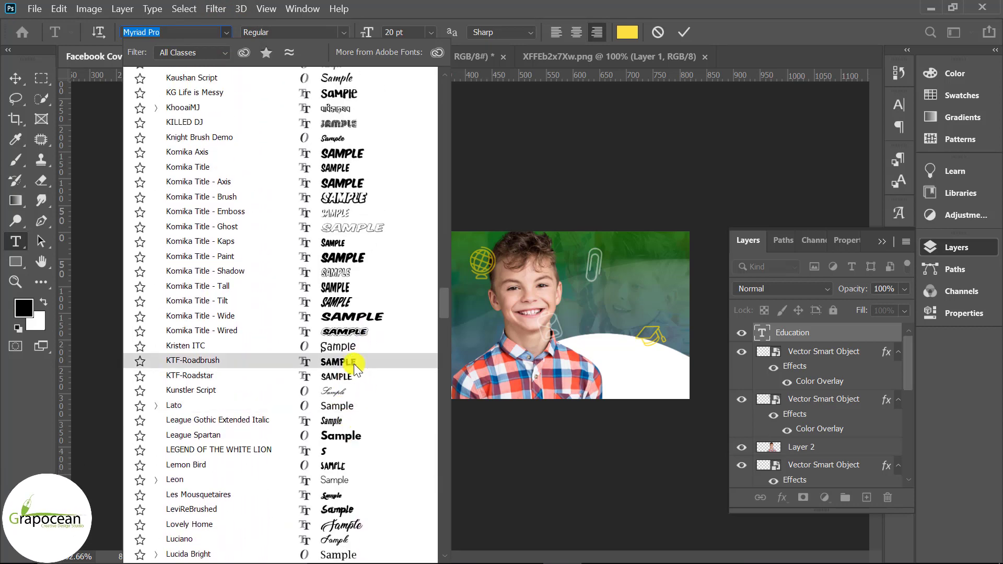
pyautogui.click(353, 362)
pyautogui.click(16, 78)
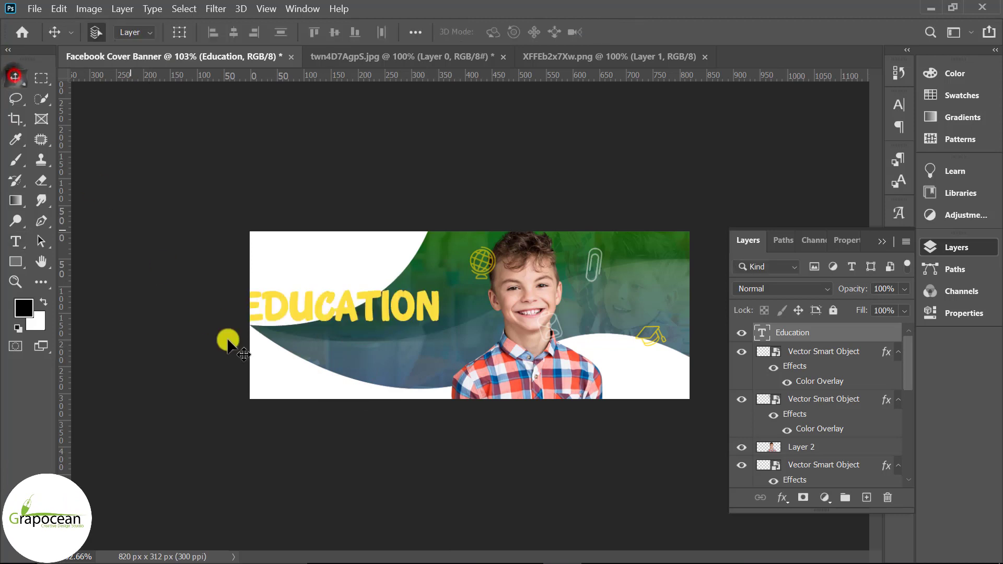
pyautogui.moveTo(386, 331); pyautogui.dragTo(426, 320)
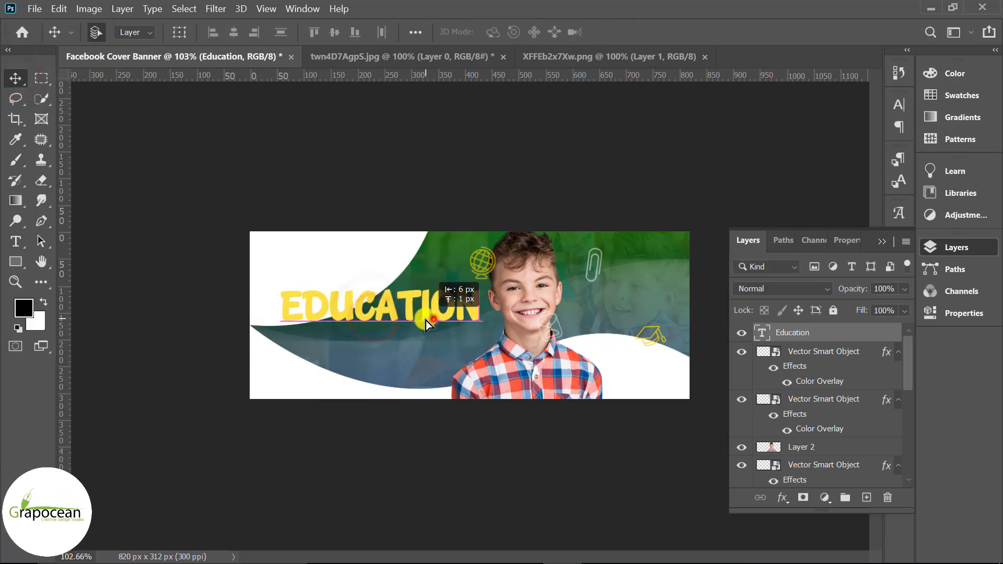
# Scale EDUCATION down to 7 pt and Alt-drag a copy just above it.
pyautogui.hotkey('ctrl', 't')
pyautogui.moveTo(469, 325); pyautogui.dragTo(391, 335)
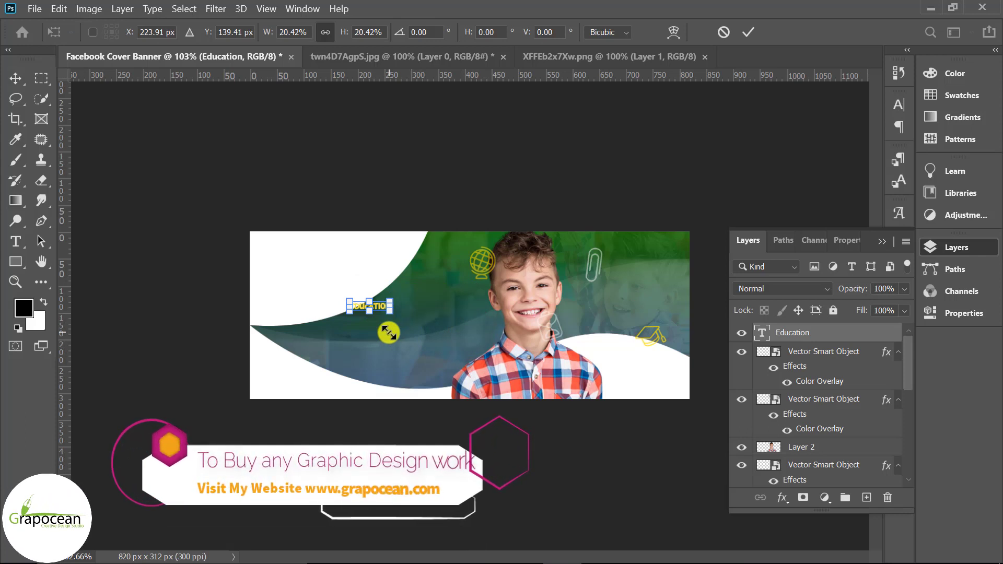
pyautogui.click(749, 34)
pyautogui.click(16, 241)
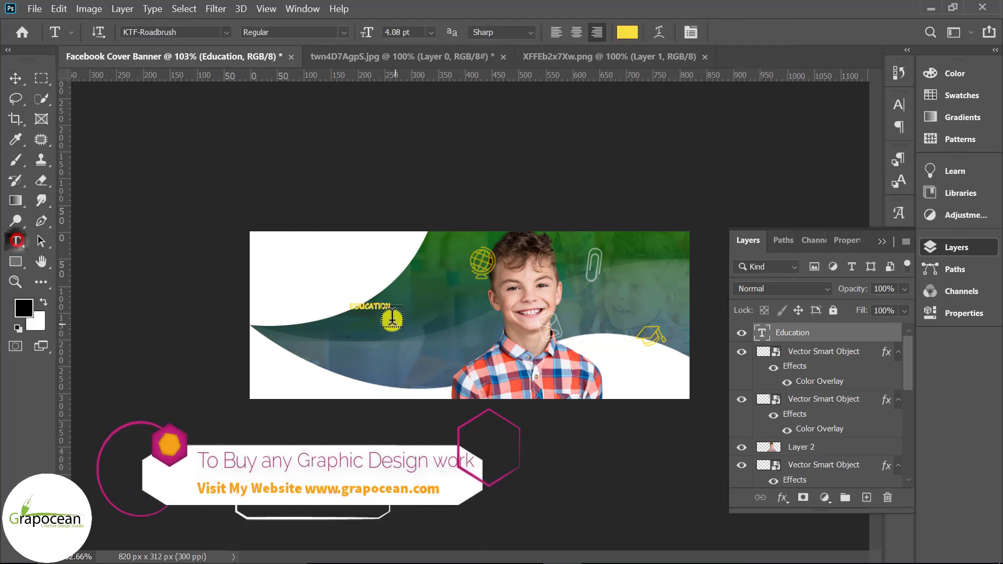
pyautogui.doubleClick(353, 304)
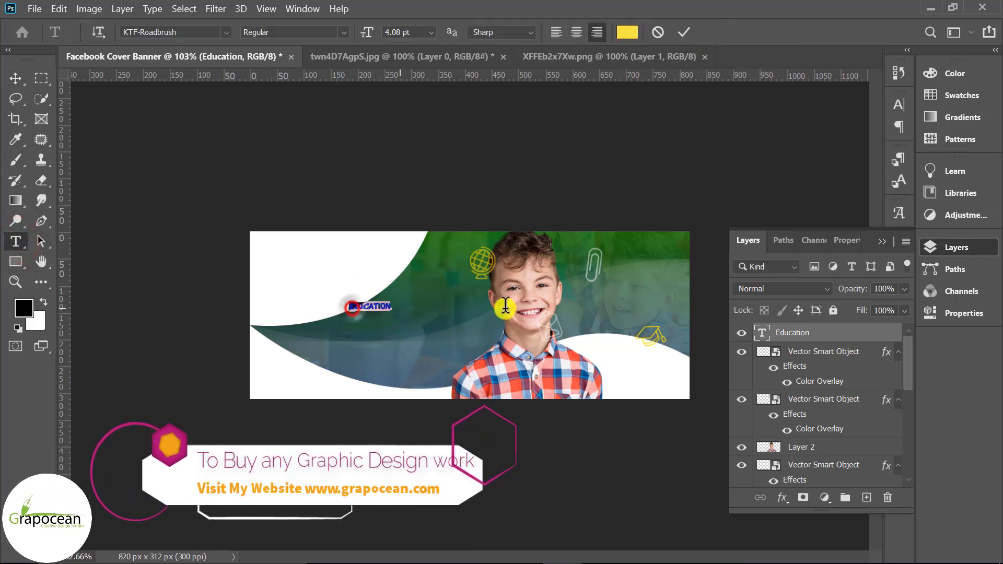
pyautogui.click(400, 33)
pyautogui.write('7')
pyautogui.press('Return')
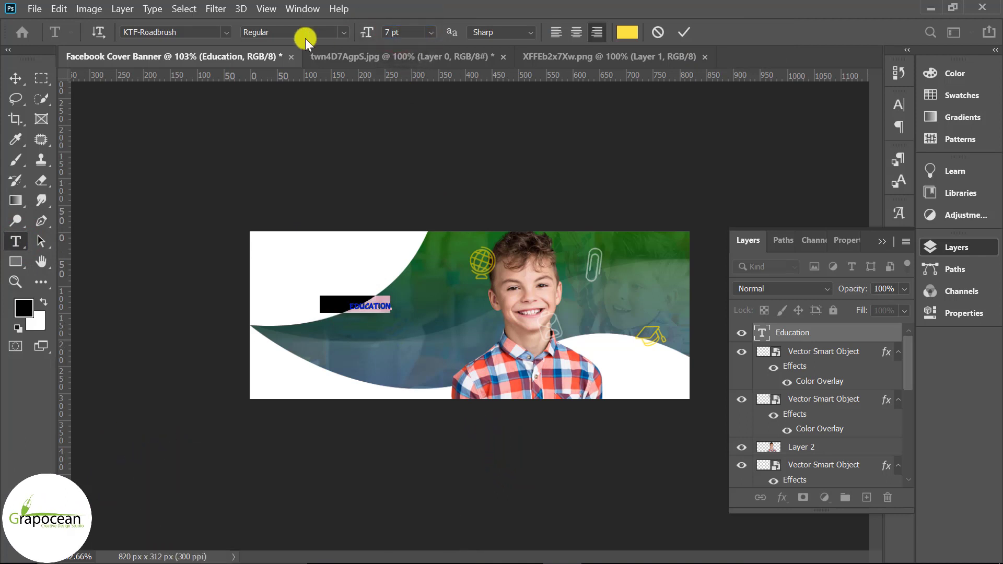
pyautogui.click(15, 78)
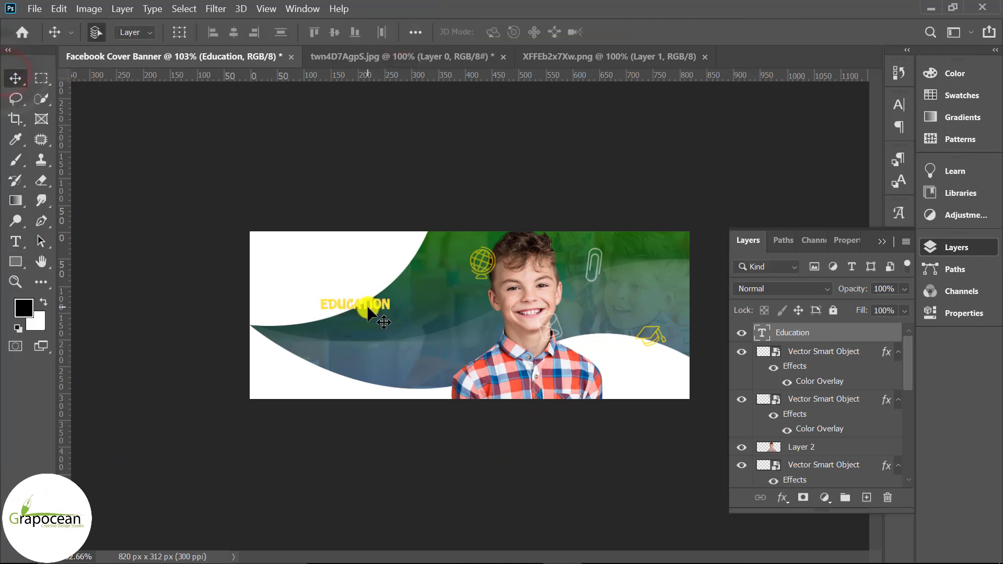
pyautogui.moveTo(367, 305)
pyautogui.mouseDown()
pyautogui.moveTo(367, 278)
pyautogui.moveTo(447, 275)
pyautogui.mouseUp()
# Make the upper copy read ONLINE at 11.33 pt in the banner's green #2c6e1e.
pyautogui.click(23, 242)
pyautogui.write('ONLINE')
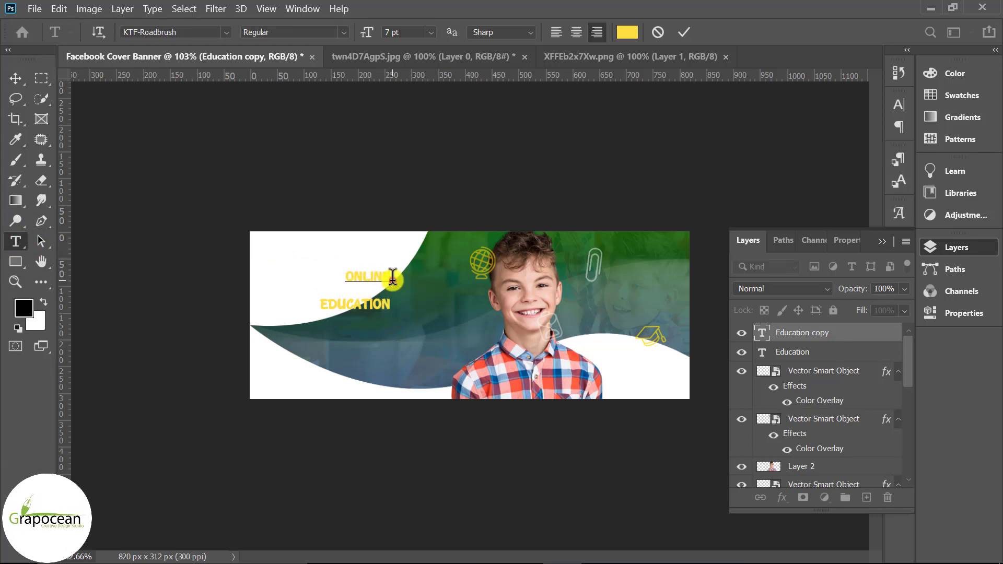
pyautogui.click(393, 32)
pyautogui.write('*1')
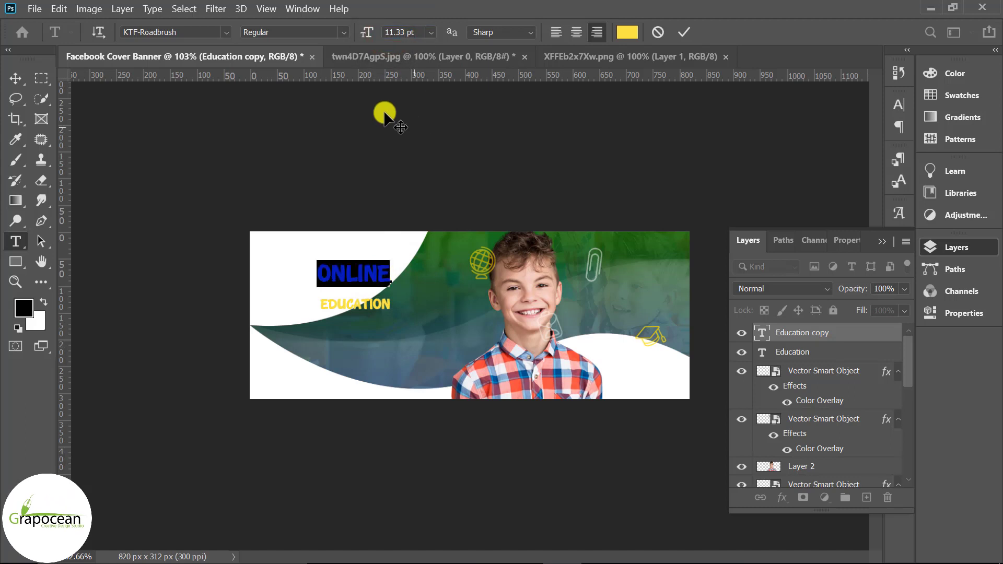
pyautogui.click(627, 32)
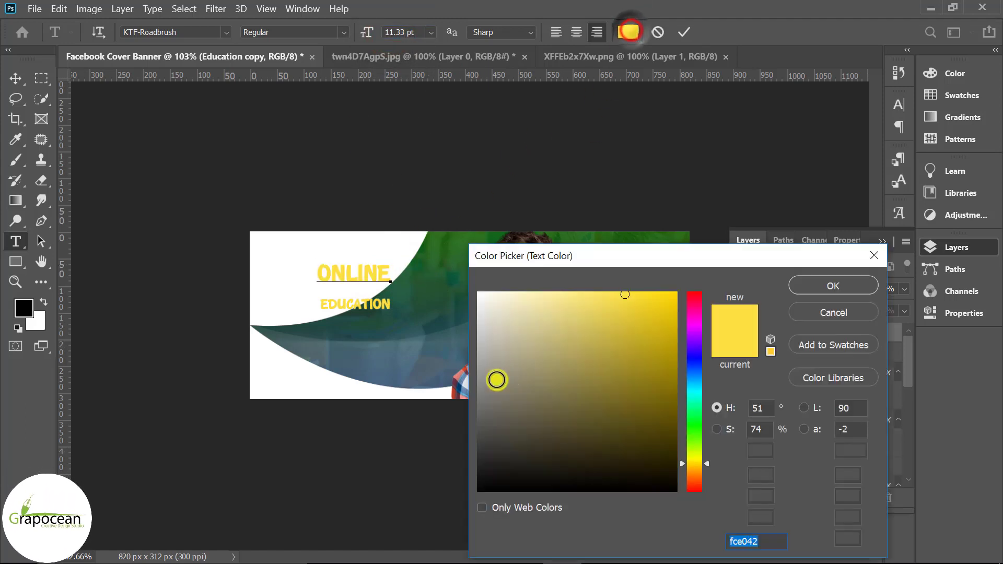
pyautogui.moveTo(566, 399); pyautogui.dragTo(441, 499)
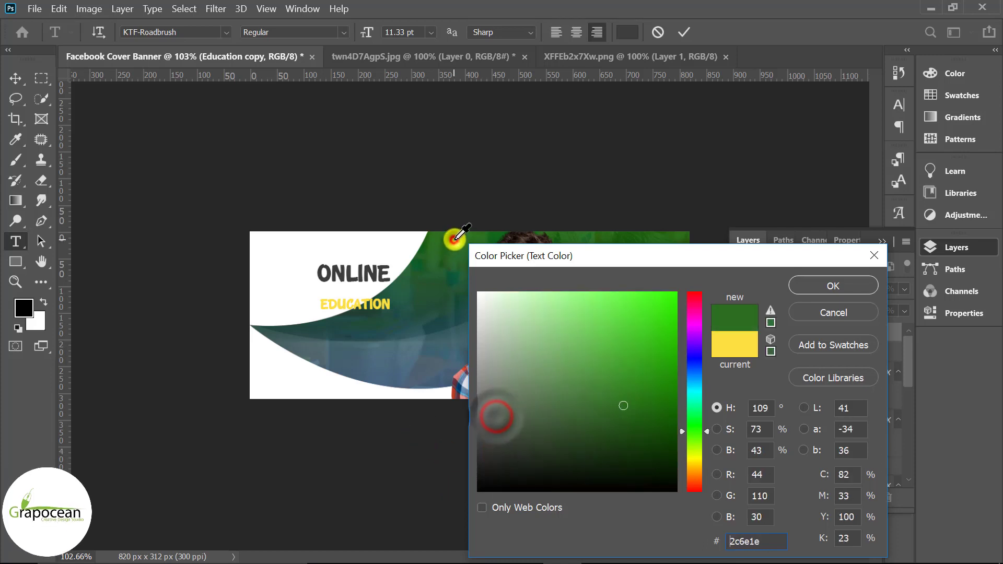
pyautogui.moveTo(444, 453); pyautogui.dragTo(454, 237)
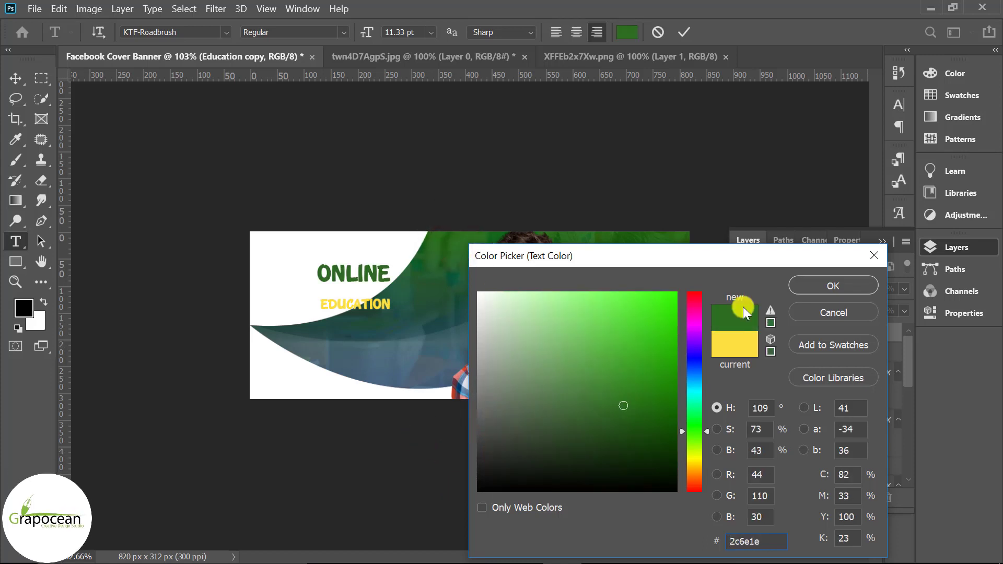
pyautogui.click(817, 285)
# Set EDUCATION to 18.33 pt (11.33*1.618) and align it under the Online heading.
pyautogui.click(15, 78)
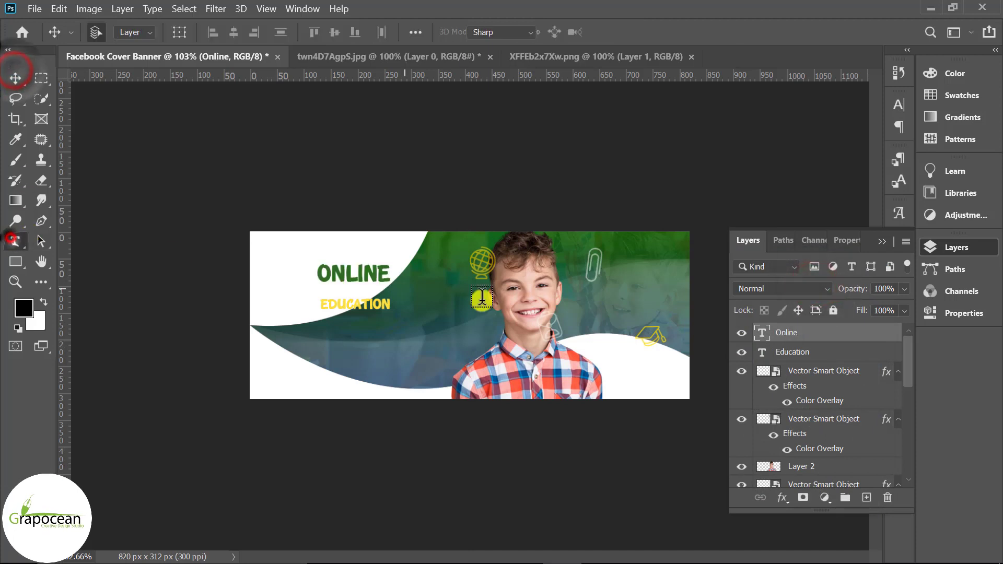
pyautogui.press('t')
pyautogui.doubleClick(387, 306)
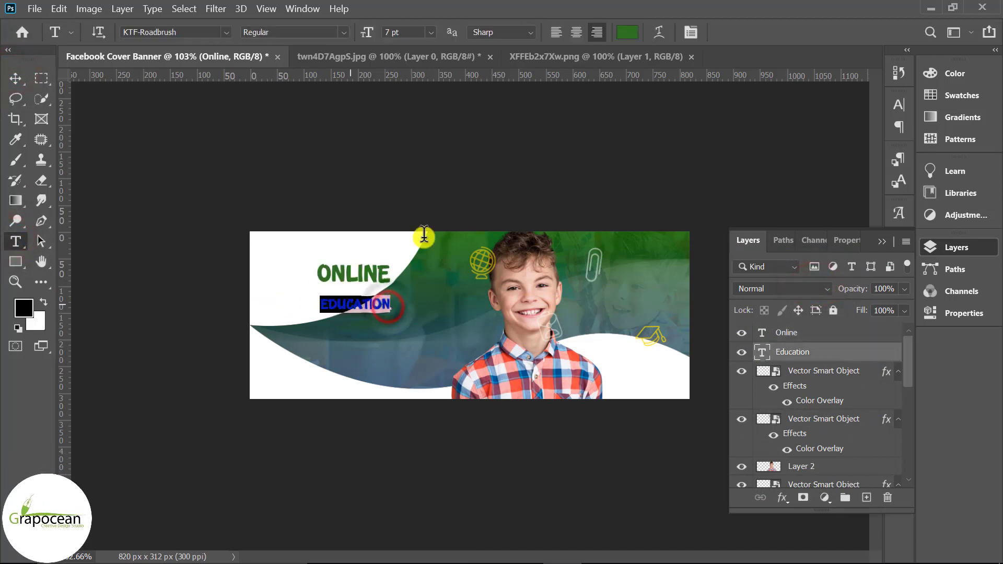
pyautogui.click(396, 32)
pyautogui.write('*1.61')
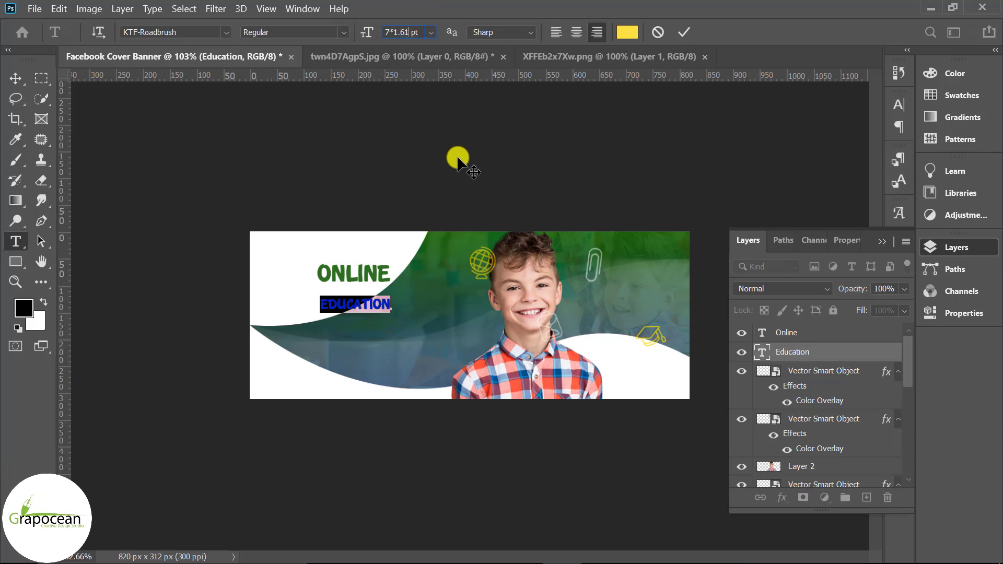
pyautogui.press('Return')
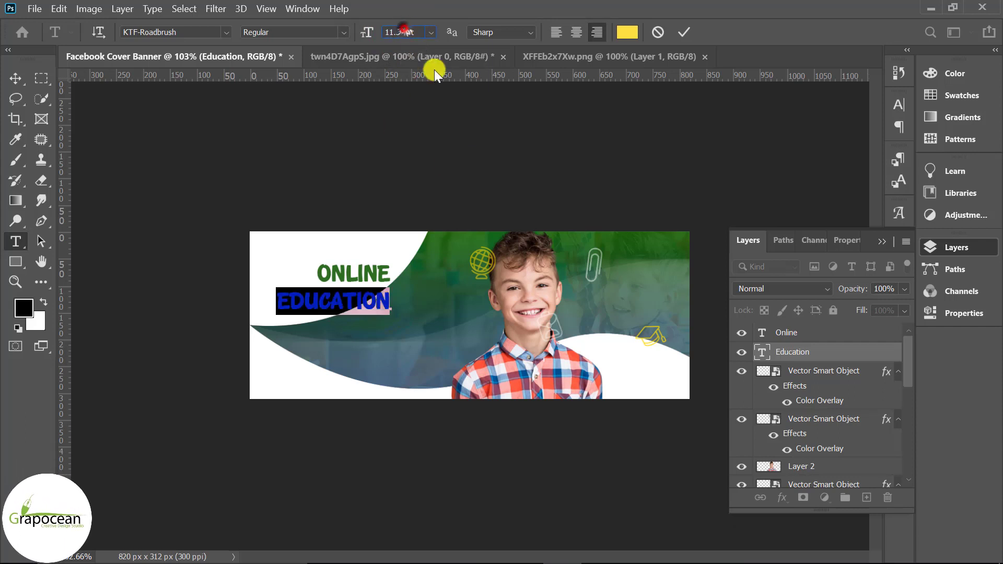
pyautogui.write('11.33*1.618')
pyautogui.press('Return')
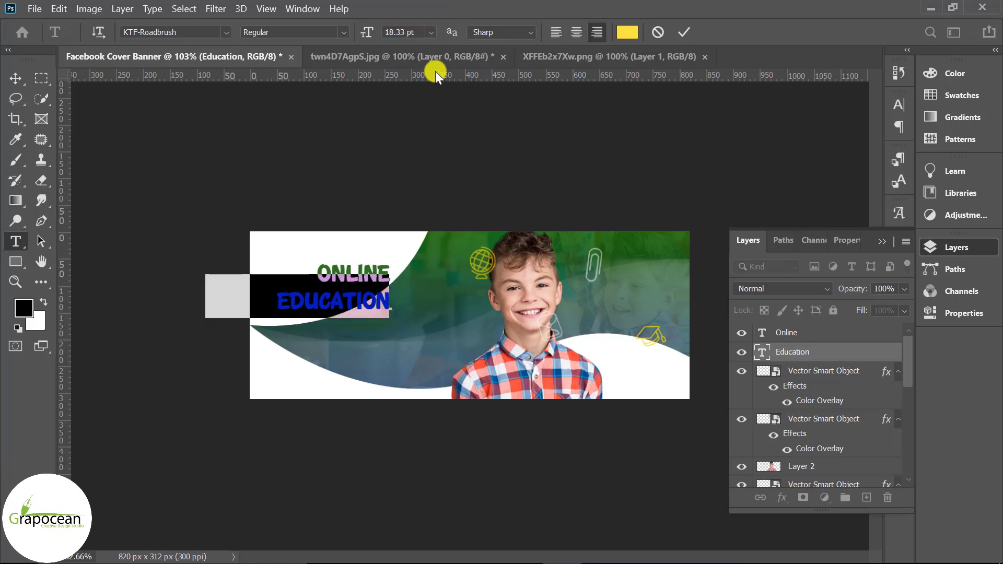
pyautogui.click(14, 77)
pyautogui.moveTo(368, 296); pyautogui.dragTo(425, 301)
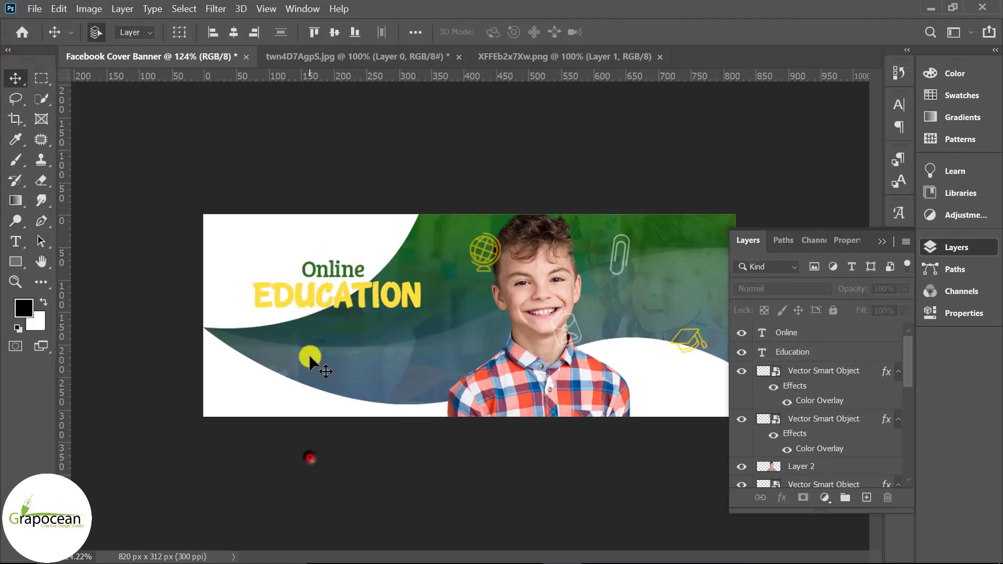
pyautogui.moveTo(334, 267); pyautogui.dragTo(285, 271)
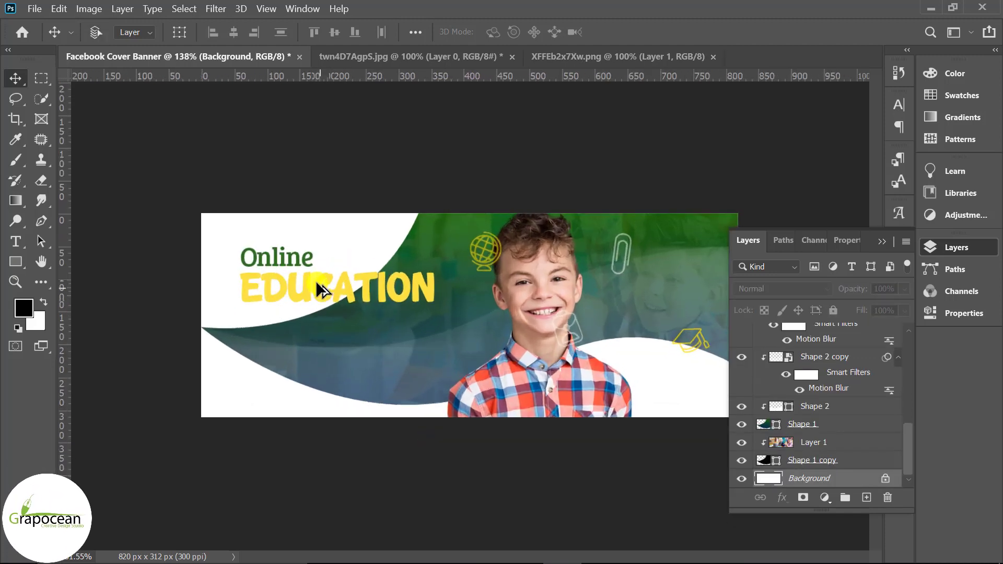
# Alt-drag a copy of Online below EDUCATION and retype it as 'Now Class 3 day in a week'.
pyautogui.moveTo(260, 306); pyautogui.dragTo(260, 321)
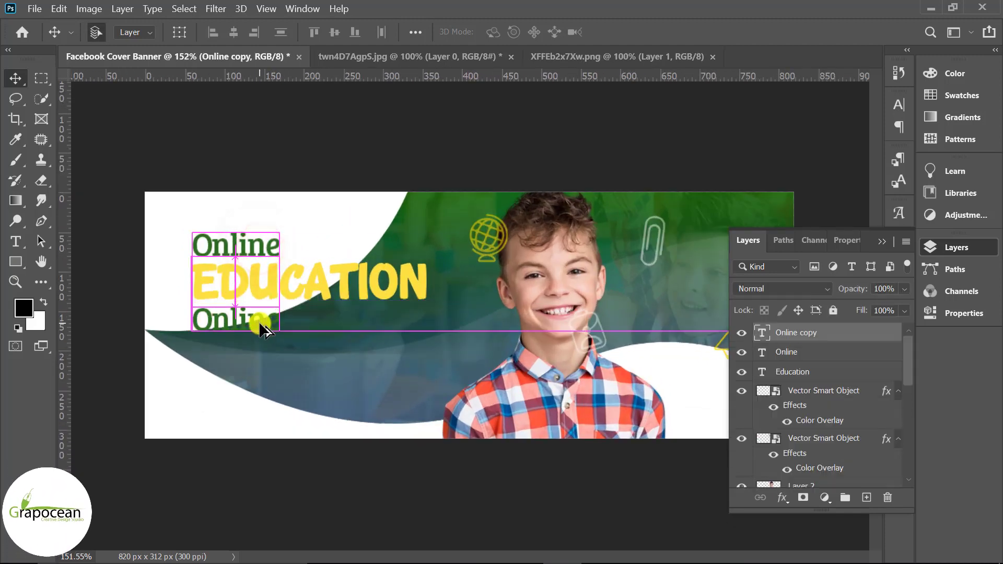
pyautogui.click(17, 243)
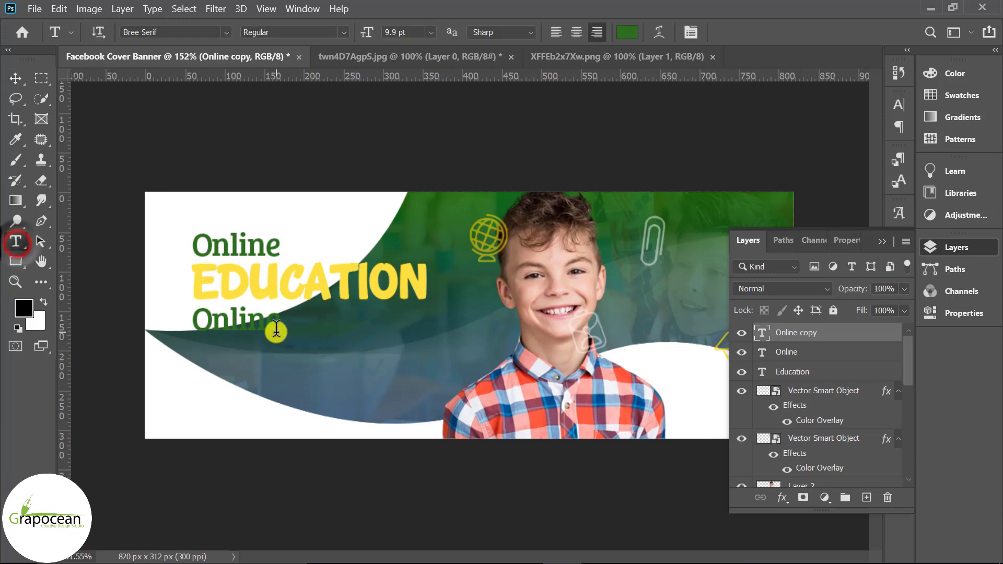
pyautogui.moveTo(189, 322); pyautogui.dragTo(281, 323)
pyautogui.press('BackSpace')
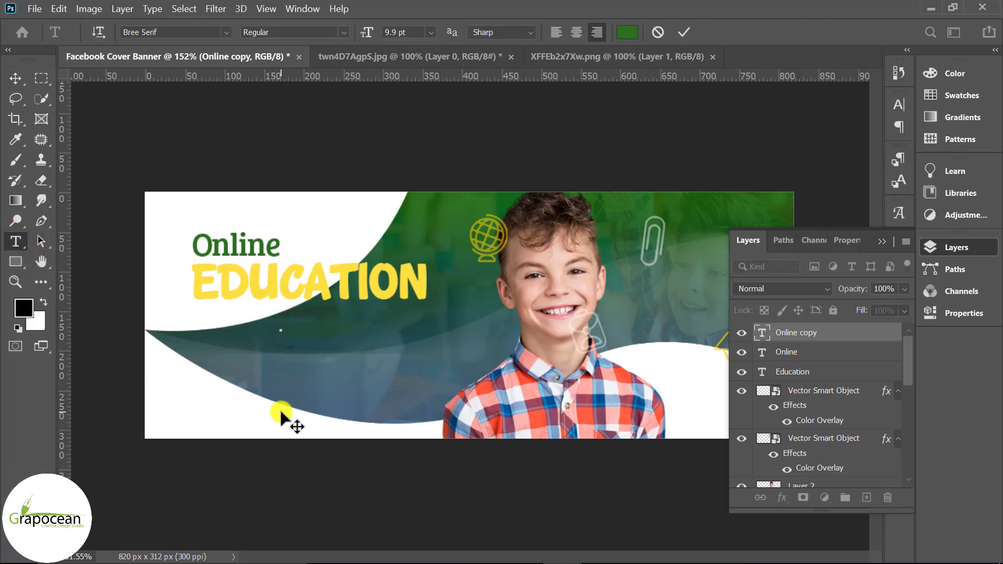
pyautogui.write('Now C')
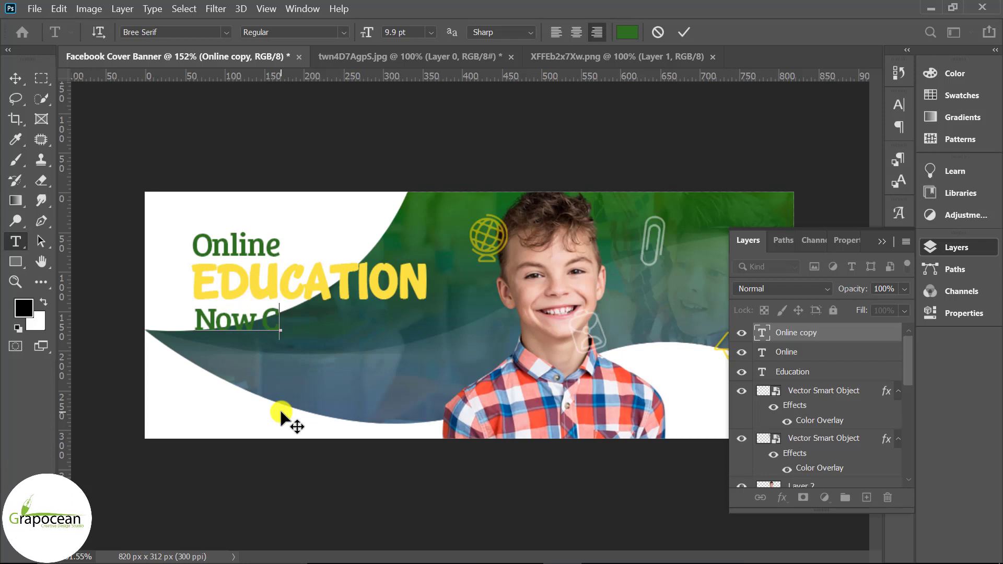
pyautogui.write('lass E')
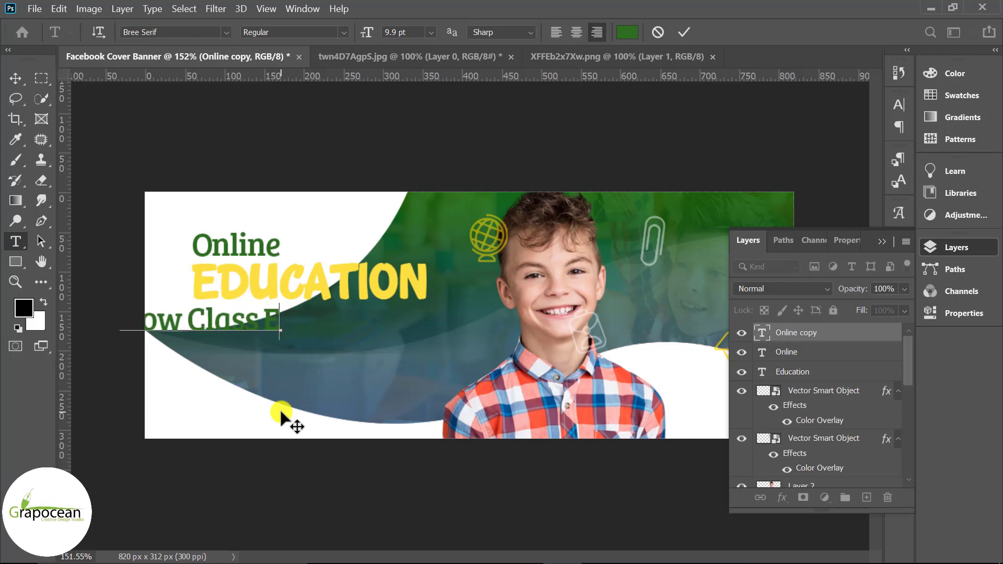
pyautogui.write('very')
pyautogui.press('BackSpace')
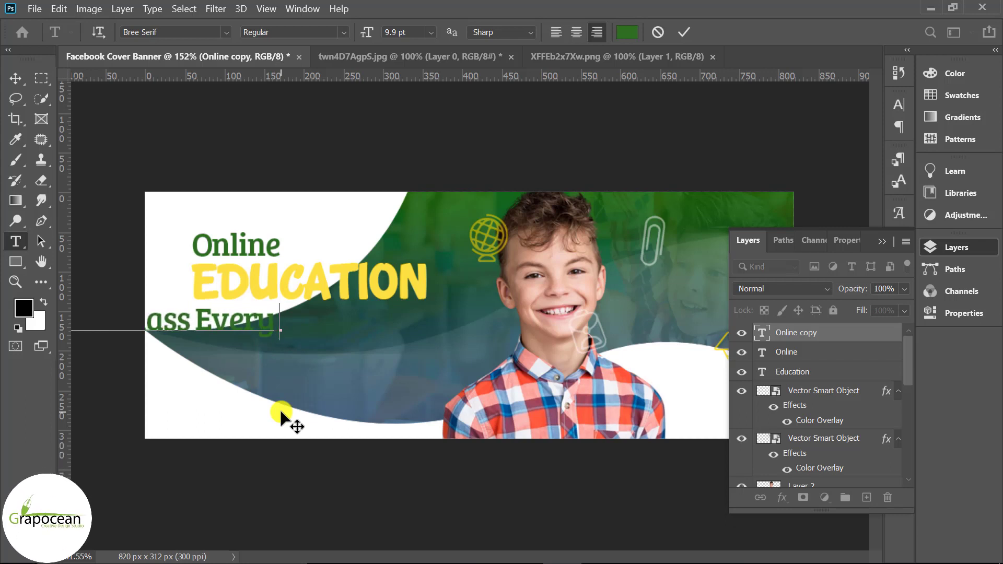
pyautogui.press('BackSpace')
pyautogui.press('BackSpace')
pyautogui.press('BackSpace')
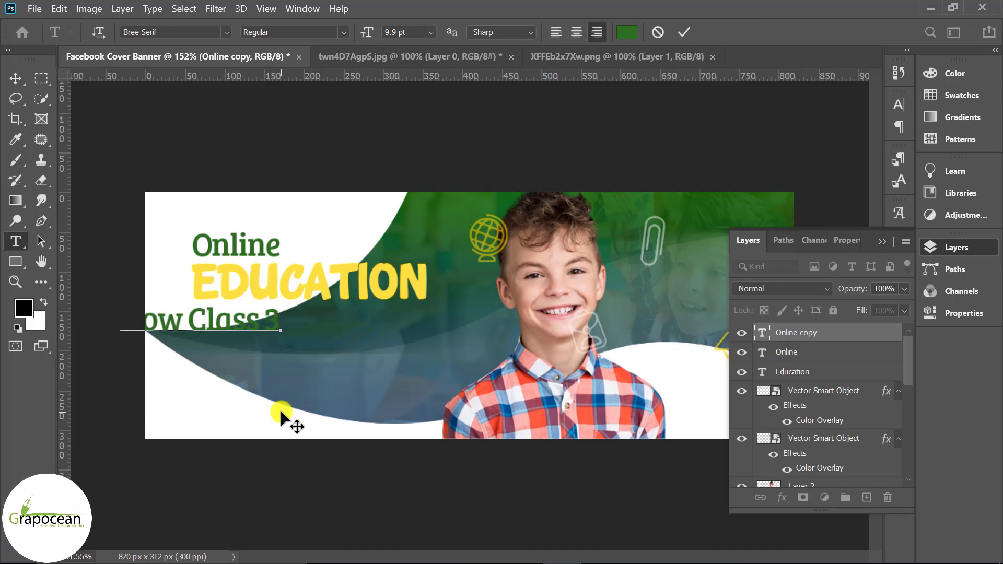
pyautogui.write('ss 3 day in')
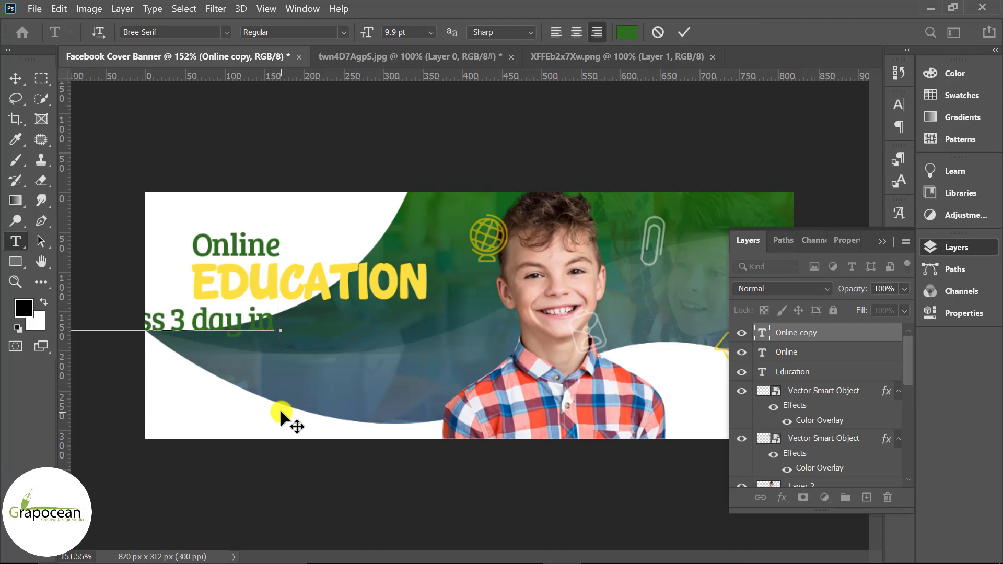
pyautogui.write(' a')
pyautogui.press('BackSpace')
pyautogui.press('BackSpace')
pyautogui.write('a')
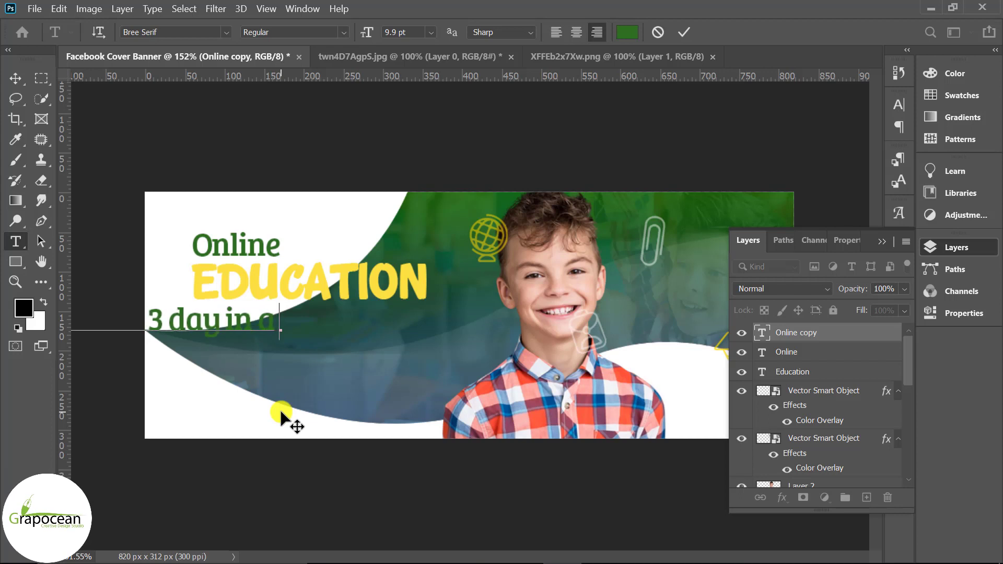
pyautogui.write(' w')
pyautogui.write('ee')
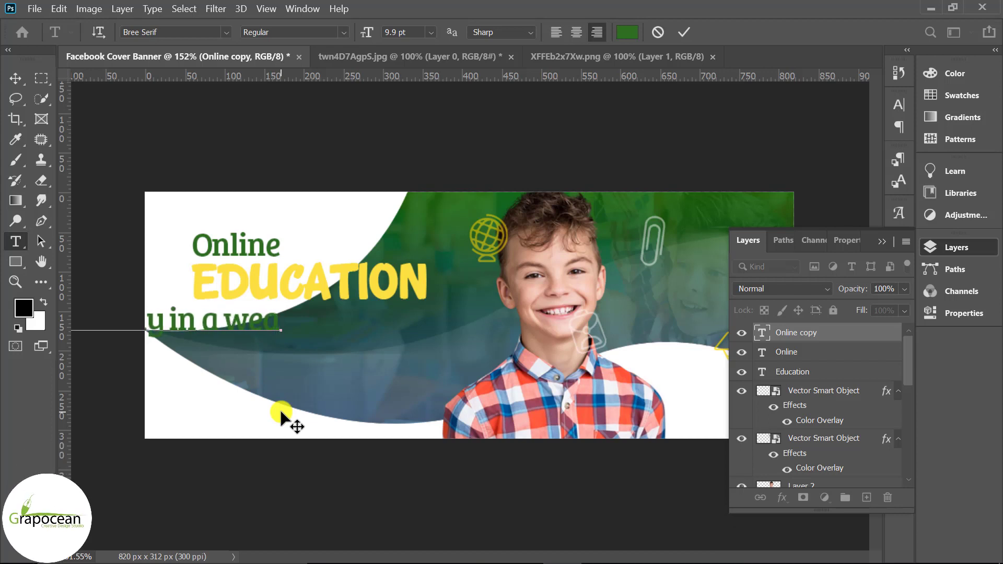
pyautogui.write('k')
pyautogui.press('BackSpace')
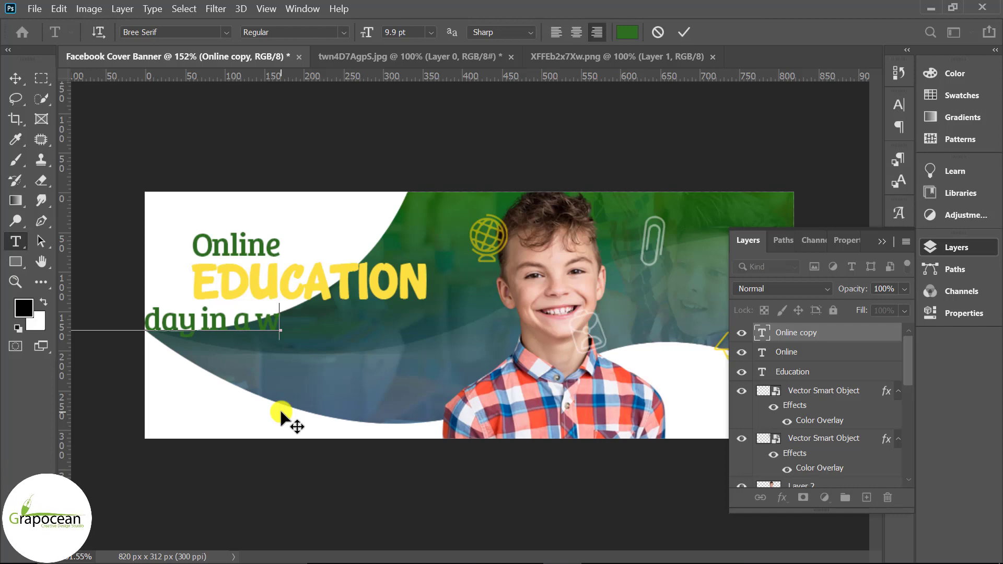
pyautogui.write('k')
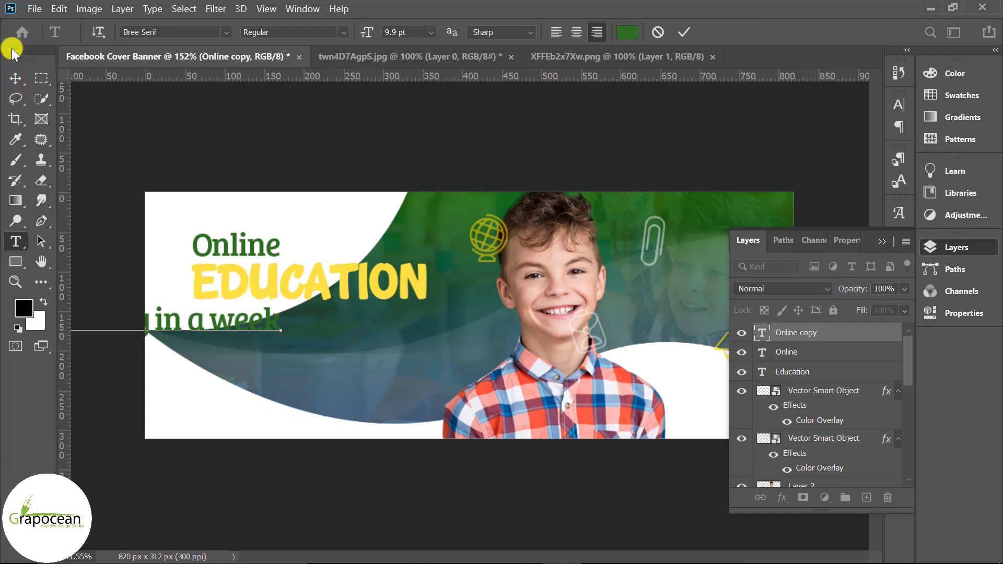
pyautogui.click(15, 77)
# Scale the tagline down and place it directly under EDUCATION.
pyautogui.moveTo(277, 318)
pyautogui.mouseDown()
pyautogui.moveTo(551, 319)
pyautogui.moveTo(504, 321)
pyautogui.moveTo(476, 345)
pyautogui.mouseUp()
pyautogui.hotkey('ctrl', 't')
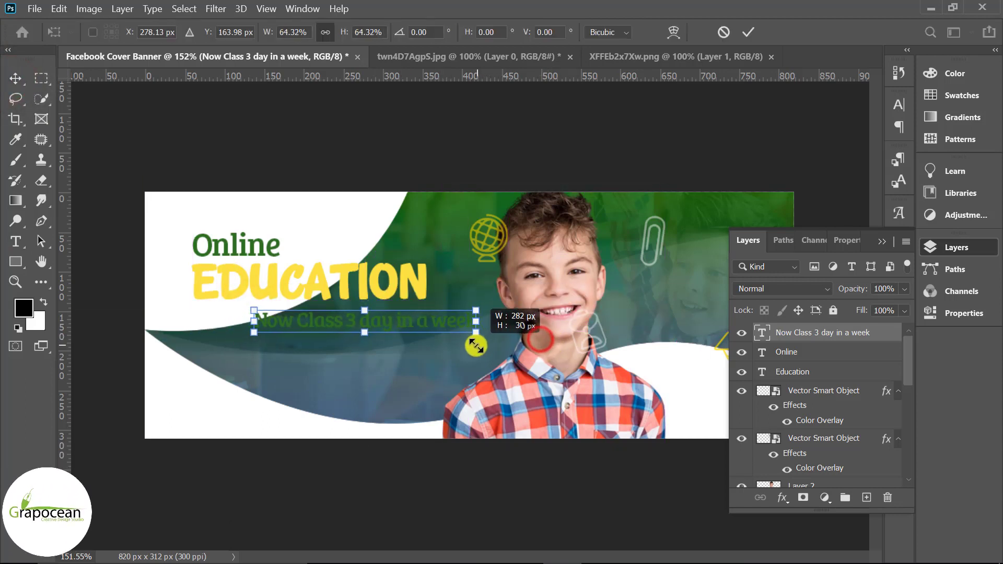
pyautogui.moveTo(355, 332); pyautogui.dragTo(299, 331)
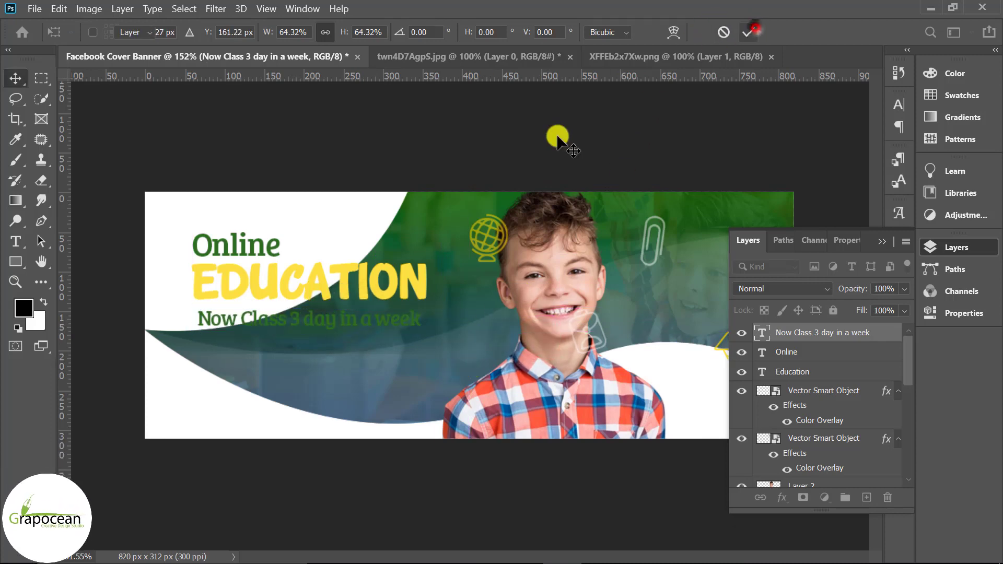
pyautogui.click(748, 32)
# Recolour the '3 day in a week' words of the tagline white.
pyautogui.click(16, 241)
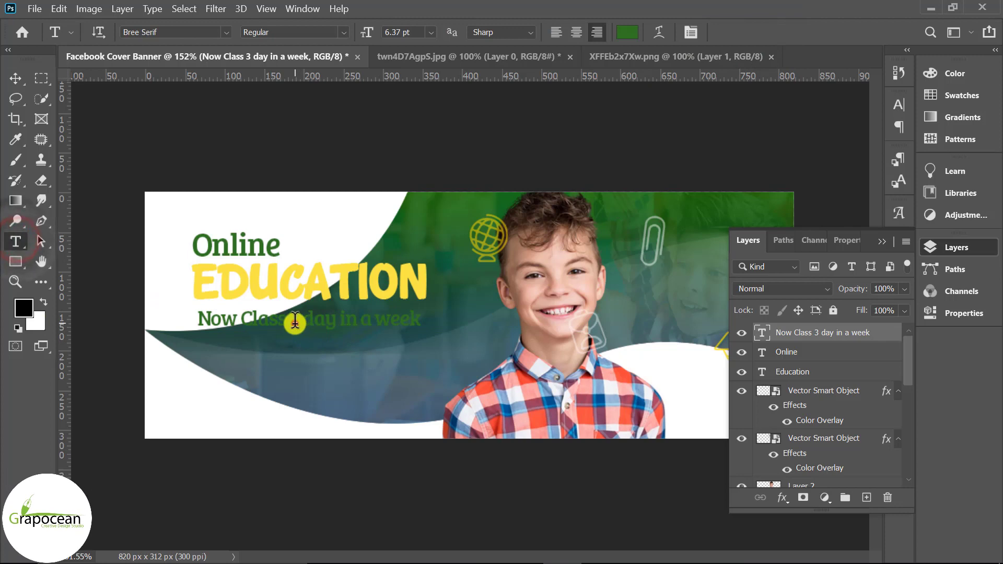
pyautogui.moveTo(299, 319); pyautogui.dragTo(420, 320)
pyautogui.click(623, 31)
pyautogui.click(320, 340)
pyautogui.write('ffffff')
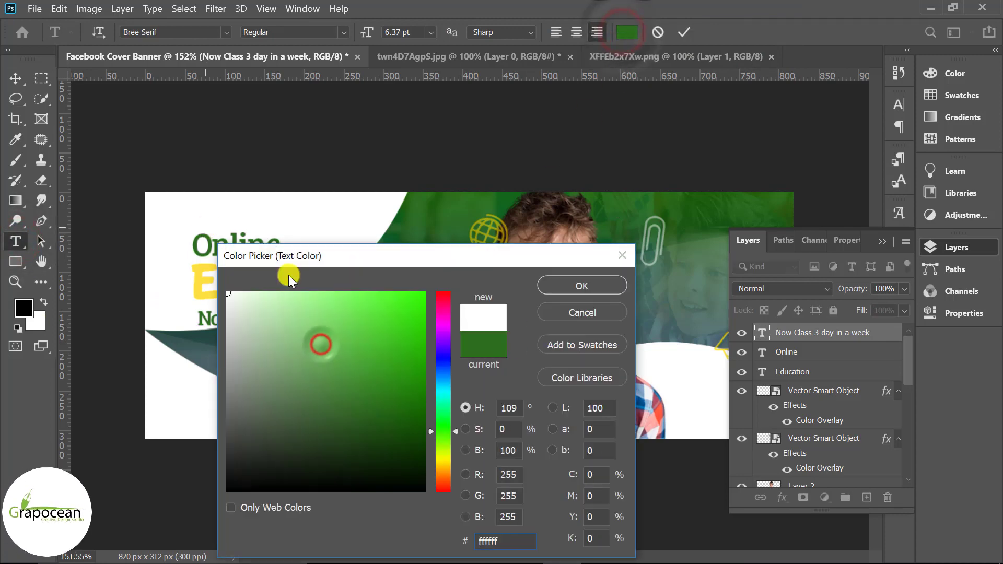
pyautogui.click(588, 285)
pyautogui.click(21, 69)
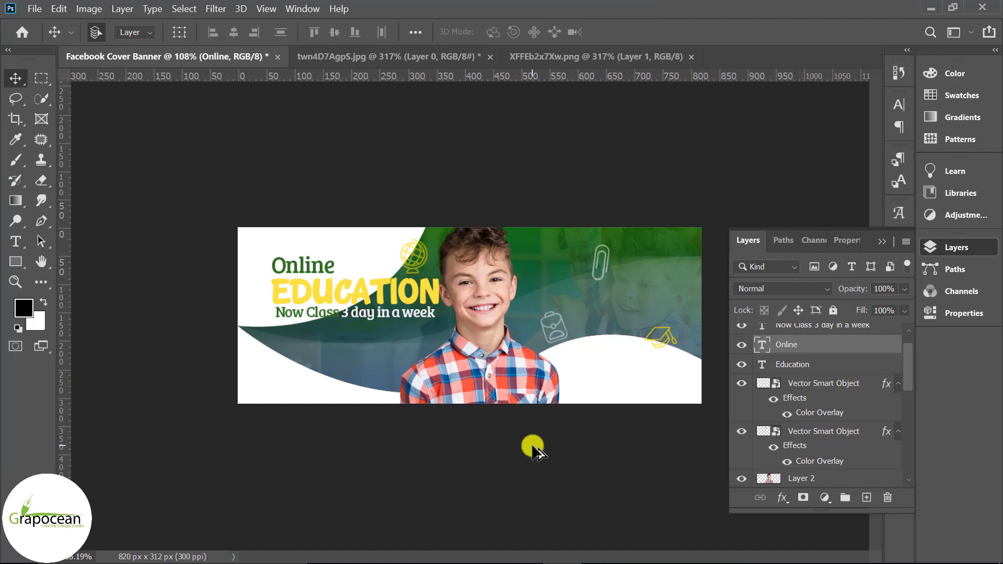
pyautogui.click(318, 268)
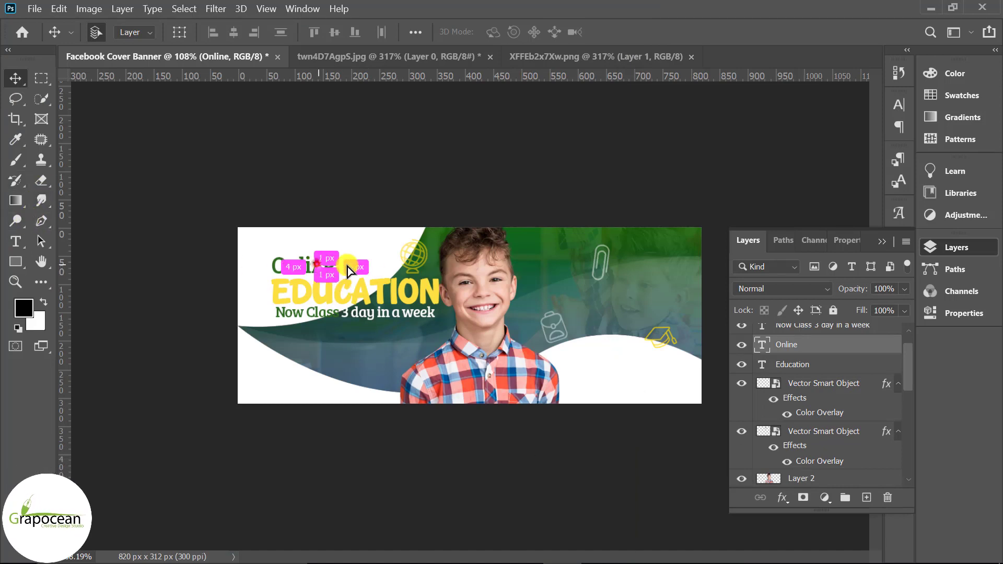
# Duplicate Online to the right and retype it as three-line 'The Best Education System'.
pyautogui.moveTo(349, 270); pyautogui.dragTo(689, 270)
pyautogui.click(16, 241)
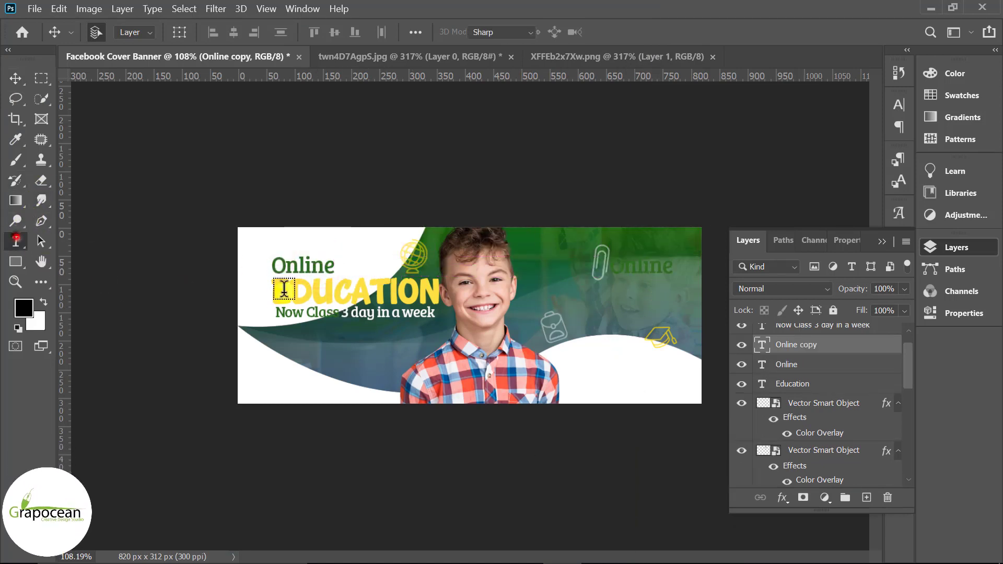
pyautogui.moveTo(606, 266); pyautogui.dragTo(708, 268)
pyautogui.press('BackSpace')
pyautogui.write('The')
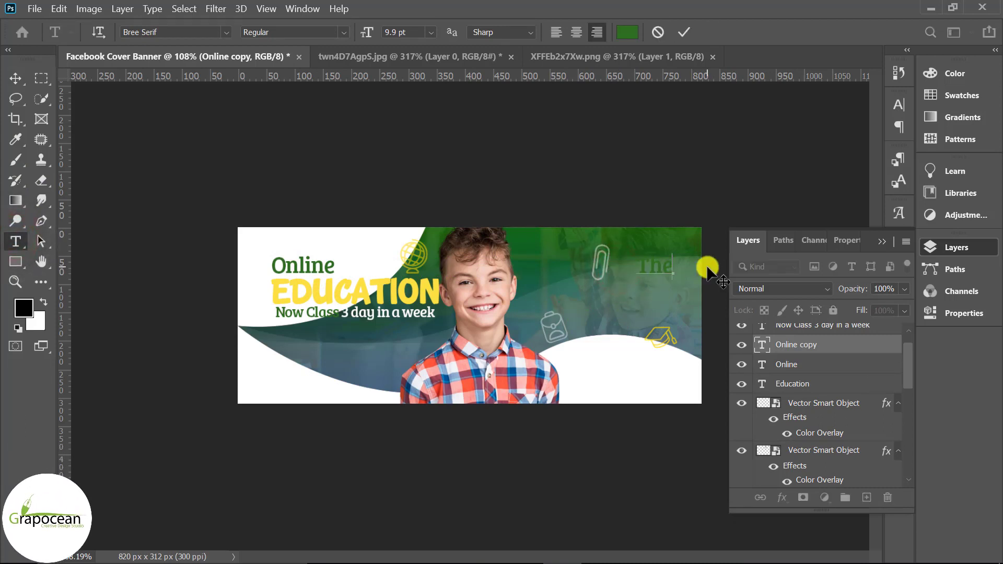
pyautogui.write(' Bes')
pyautogui.write('ducation')
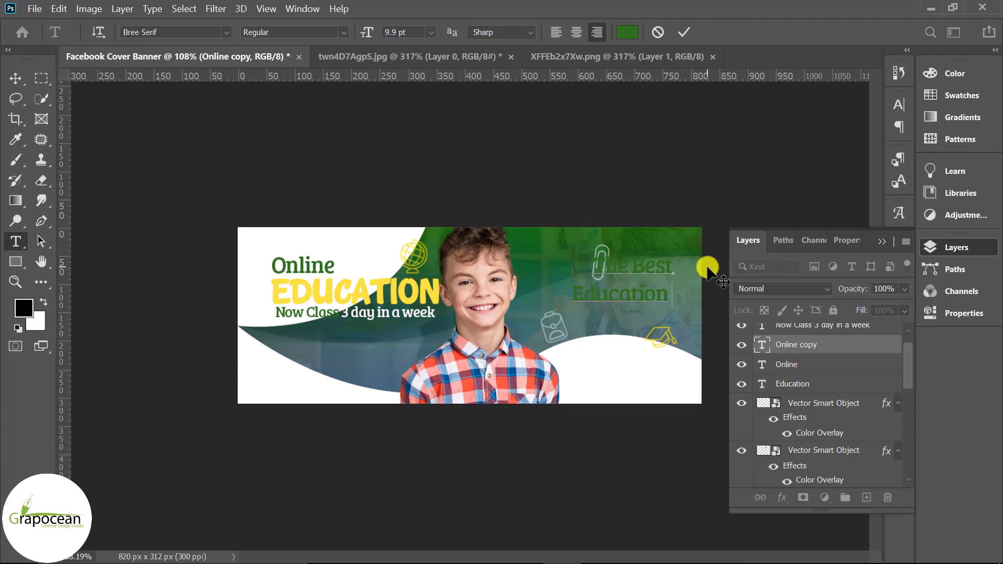
pyautogui.write(' Syst')
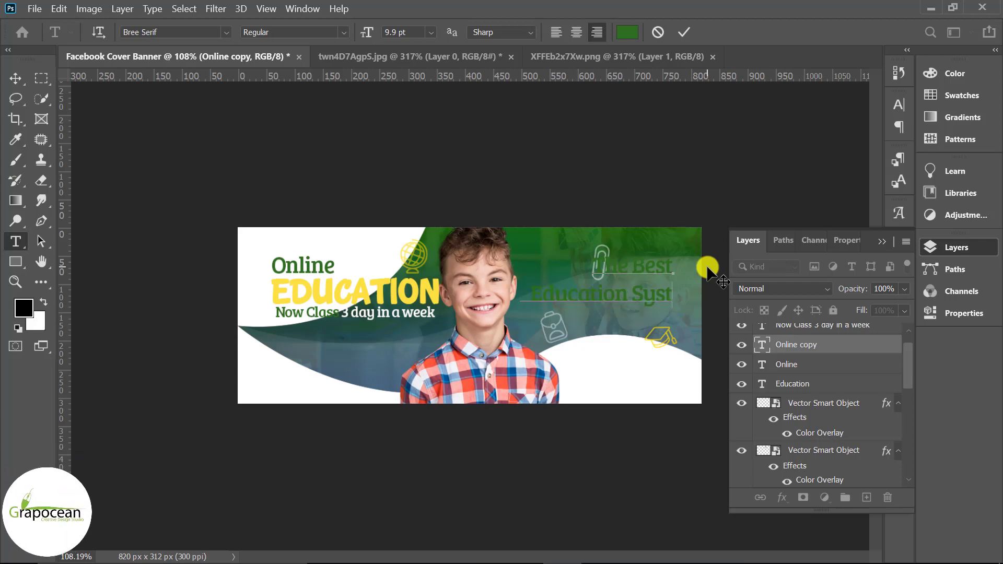
pyautogui.write('em')
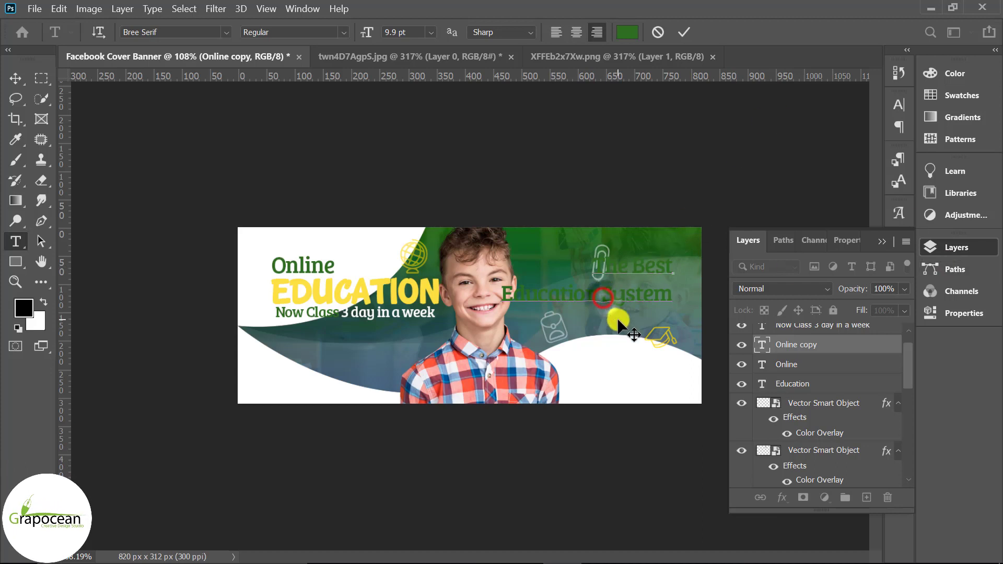
pyautogui.press('Return')
pyautogui.moveTo(672, 324); pyautogui.dragTo(542, 236)
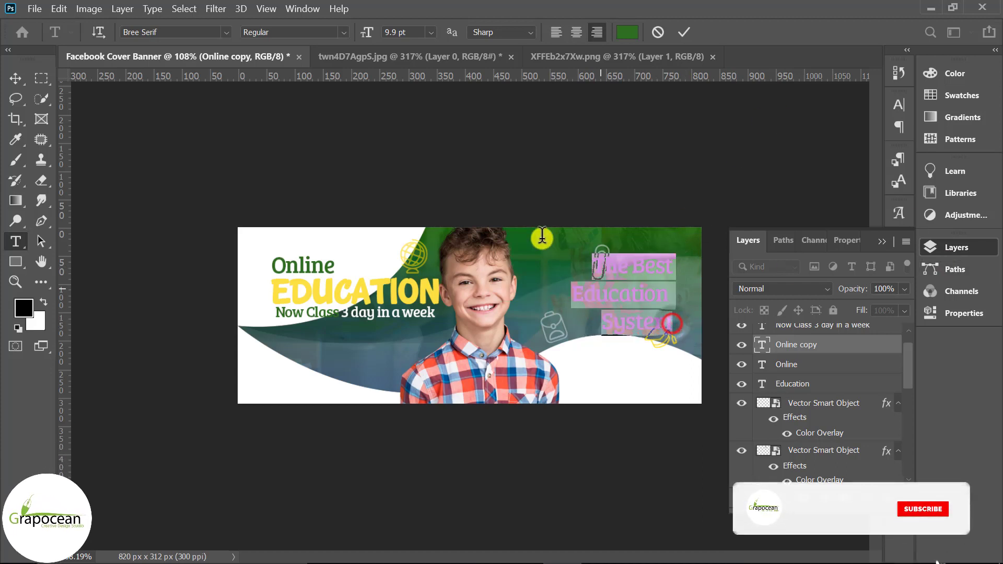
pyautogui.click(628, 32)
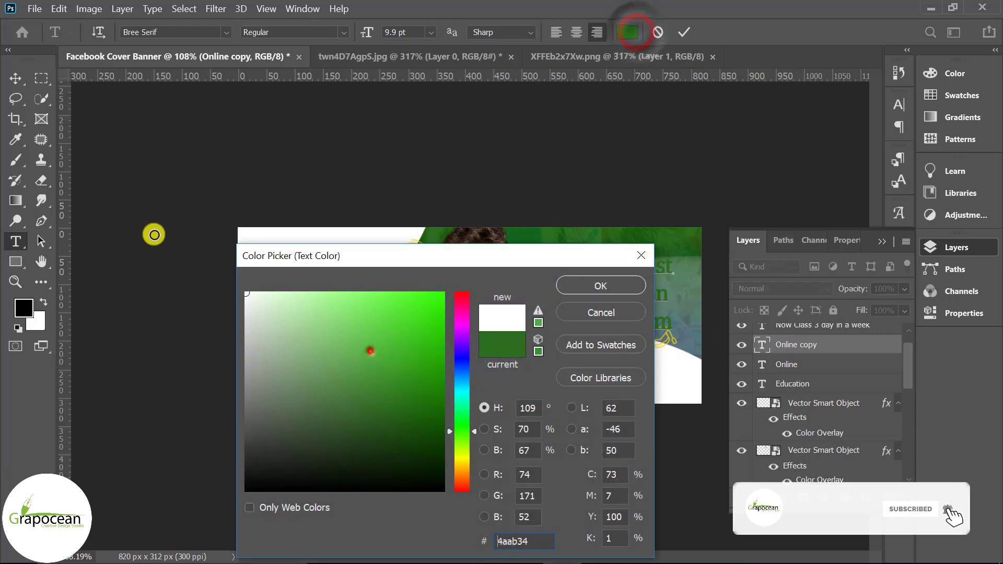
# Make the heading white, tightening the leading before System and Education's letter spacing.
pyautogui.click(579, 285)
pyautogui.click(667, 295)
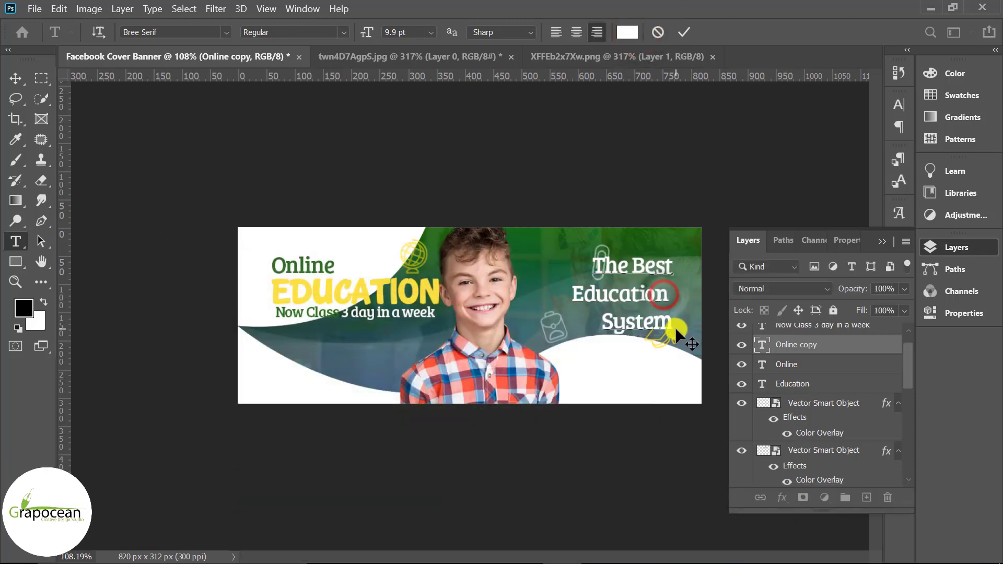
pyautogui.moveTo(676, 329); pyautogui.dragTo(555, 324)
pyautogui.hotkey('alt', 'Up')
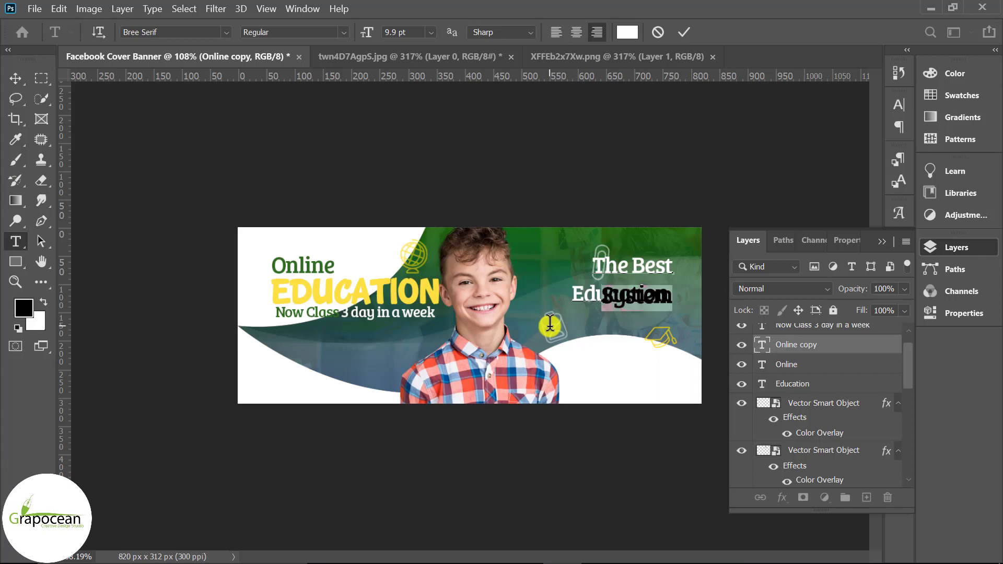
pyautogui.hotkey('alt', 'Down')
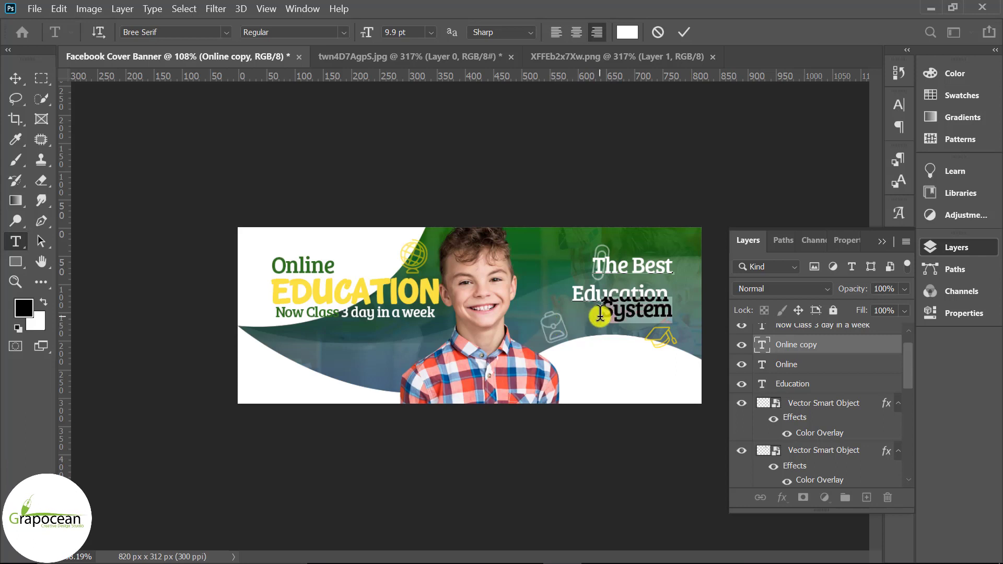
pyautogui.click(678, 313)
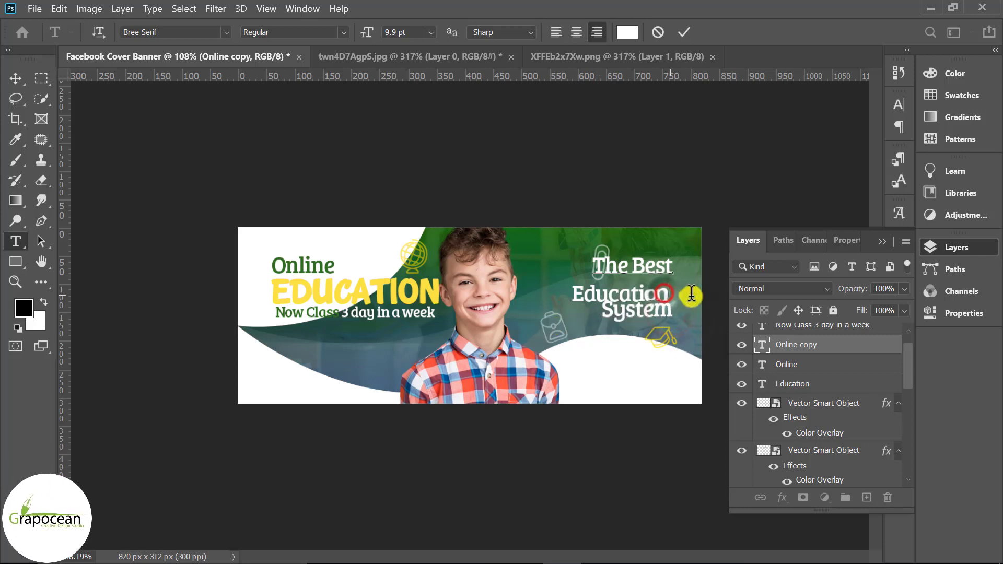
pyautogui.hotkey('alt', 'Left')
pyautogui.hotkey('alt', 'Left')
pyautogui.hotkey('alt', 'Left')
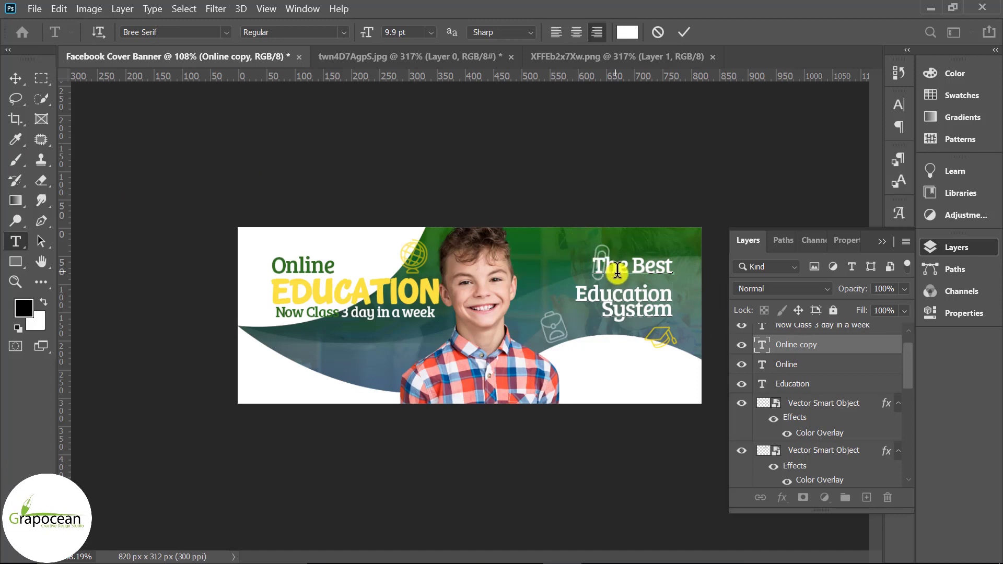
# Recolour the Education and System lines with yellow sampled from the EDUCATION headline, then commit.
pyautogui.click(15, 242)
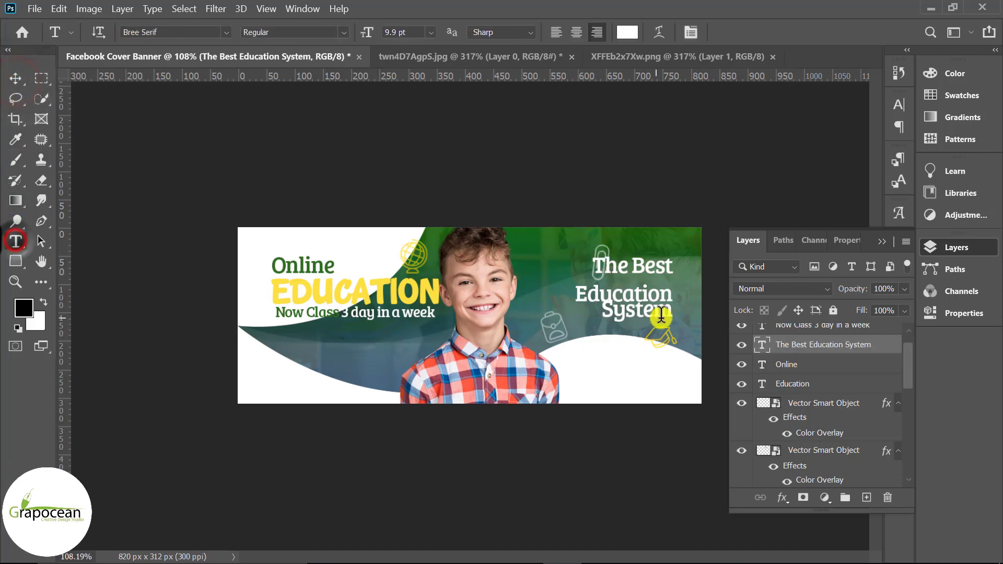
pyautogui.click(627, 32)
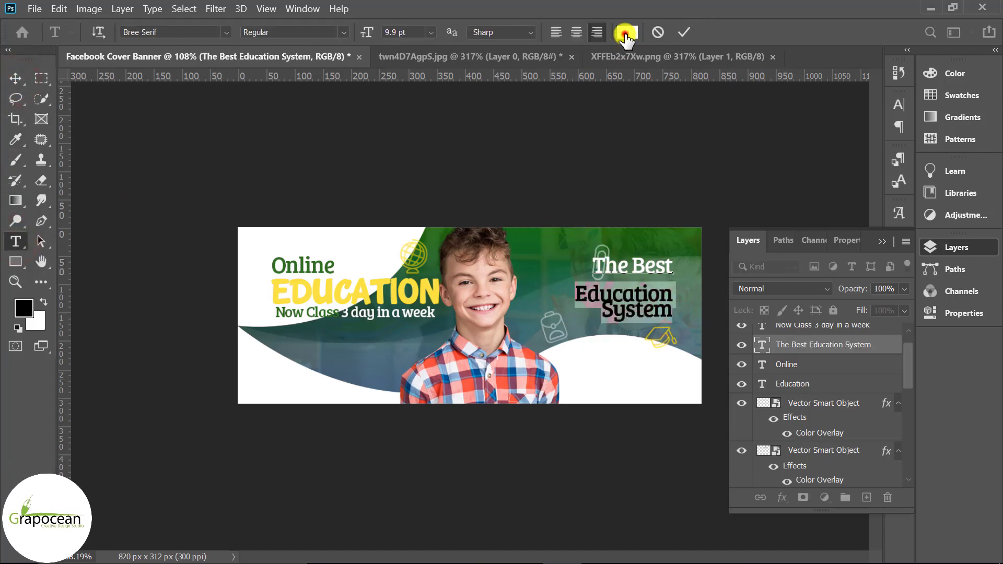
pyautogui.moveTo(450, 253); pyautogui.dragTo(414, 402)
pyautogui.click(437, 294)
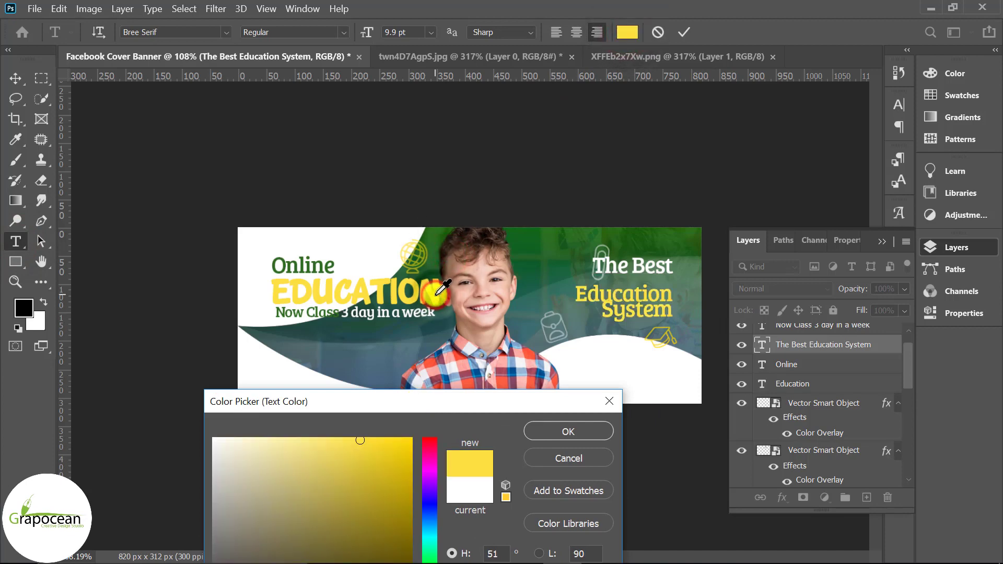
pyautogui.click(581, 434)
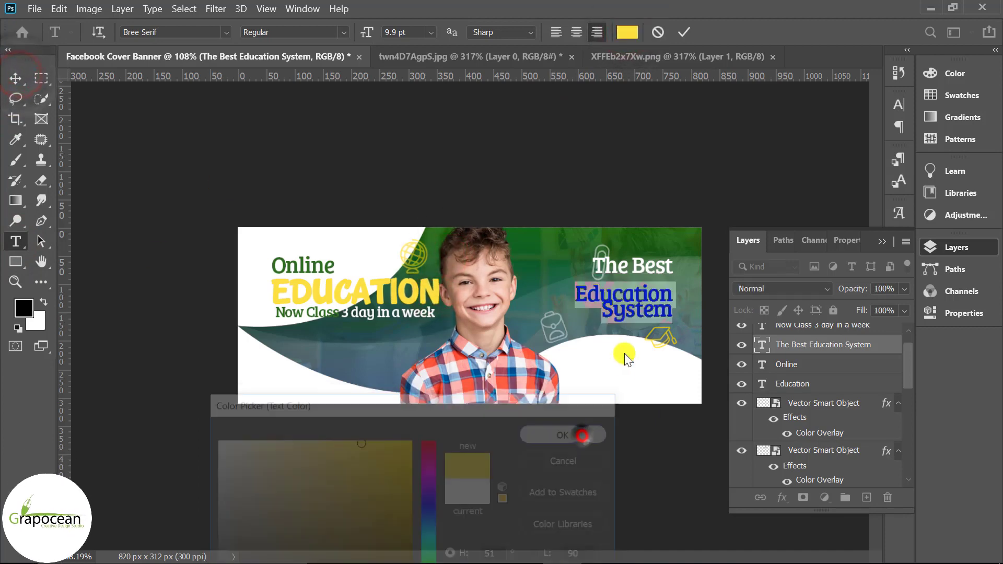
pyautogui.moveTo(663, 309); pyautogui.dragTo(574, 306)
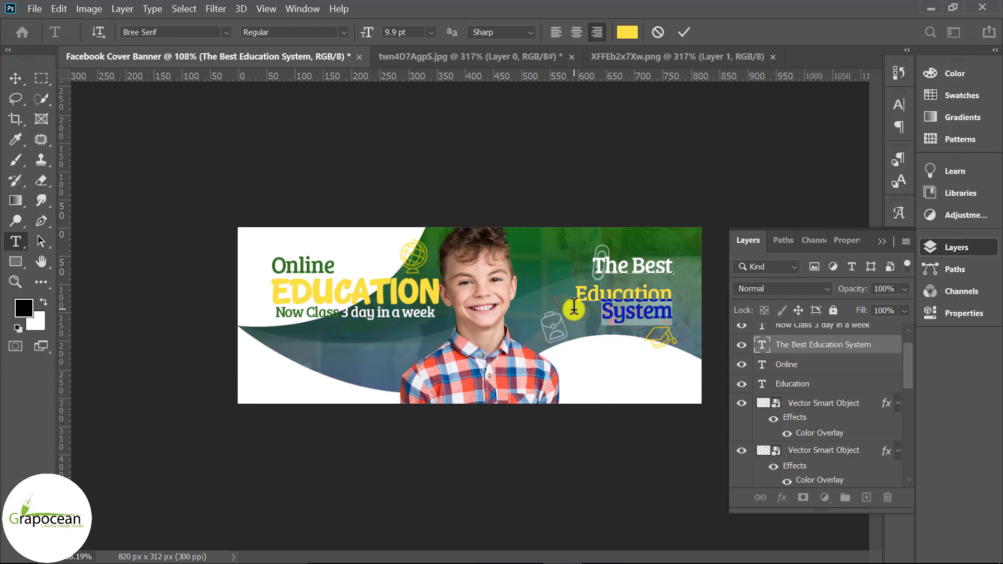
pyautogui.click(14, 78)
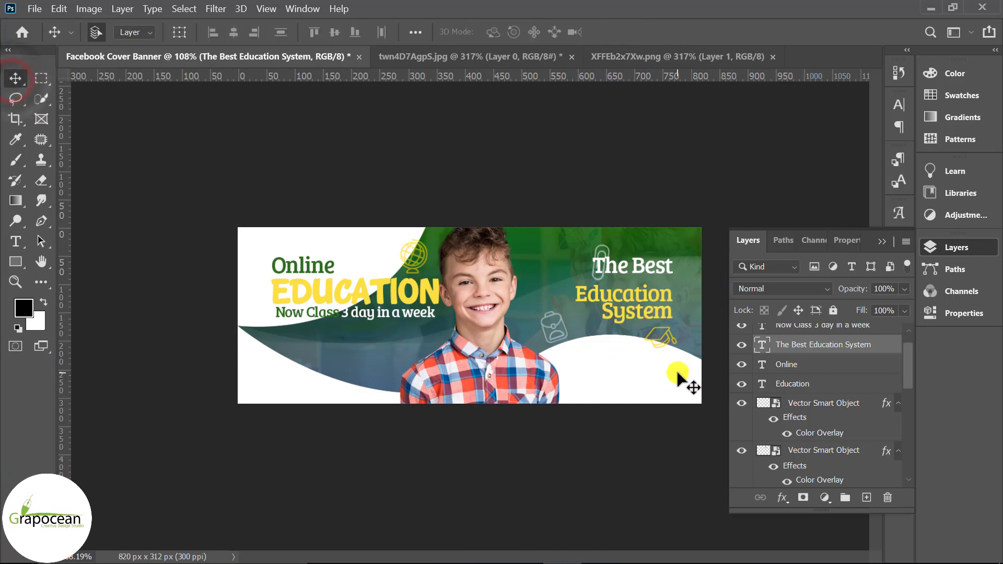
# Shift The Best Education System text block slightly left.
pyautogui.scroll(-3, 676, 369)
pyautogui.scroll(3, 621, 282)
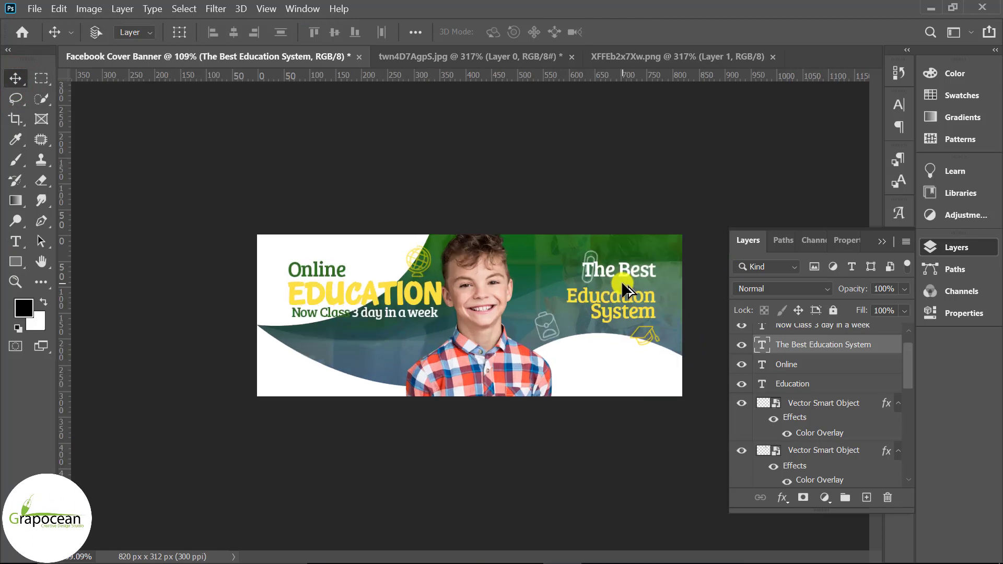
pyautogui.scroll(3, 488, 300)
pyautogui.moveTo(488, 301); pyautogui.dragTo(507, 300)
pyautogui.moveTo(685, 254)
pyautogui.mouseDown()
pyautogui.moveTo(659, 255)
pyautogui.moveTo(669, 255)
pyautogui.mouseUp()
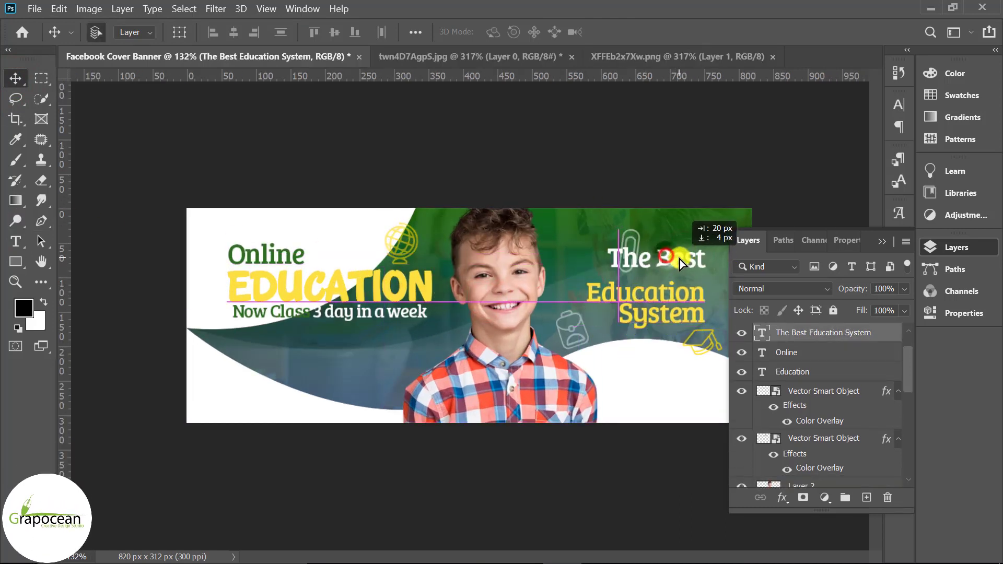
# Lower The Best line with a baseline shift so it sits closer to the yellow lines.
pyautogui.click(17, 241)
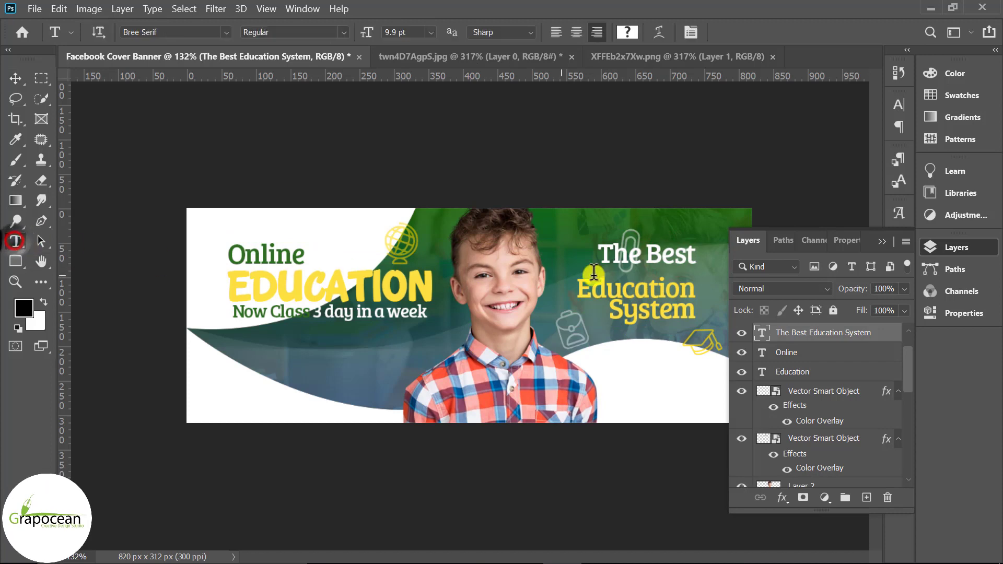
pyautogui.moveTo(589, 254); pyautogui.dragTo(697, 255)
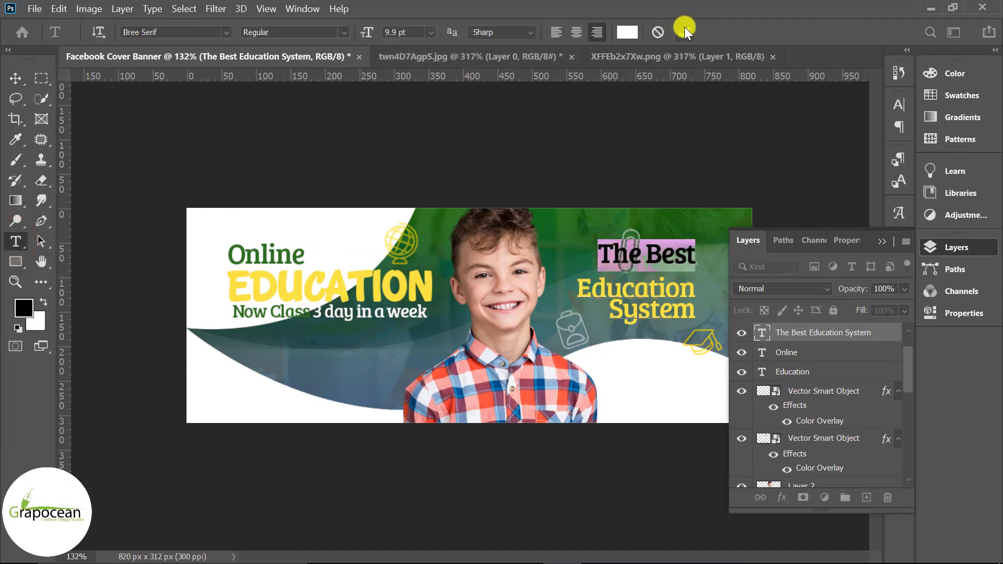
pyautogui.click(15, 80)
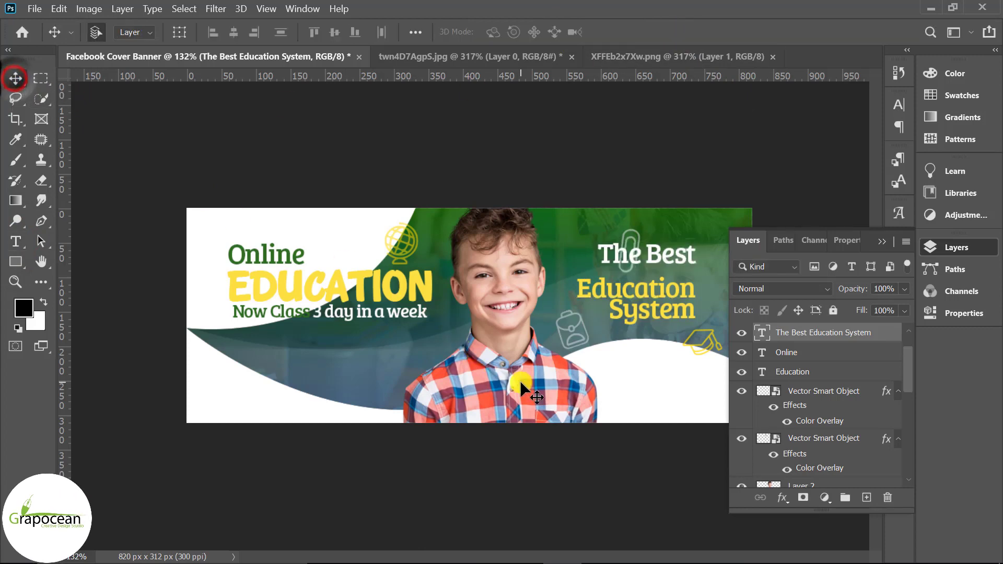
pyautogui.click(17, 241)
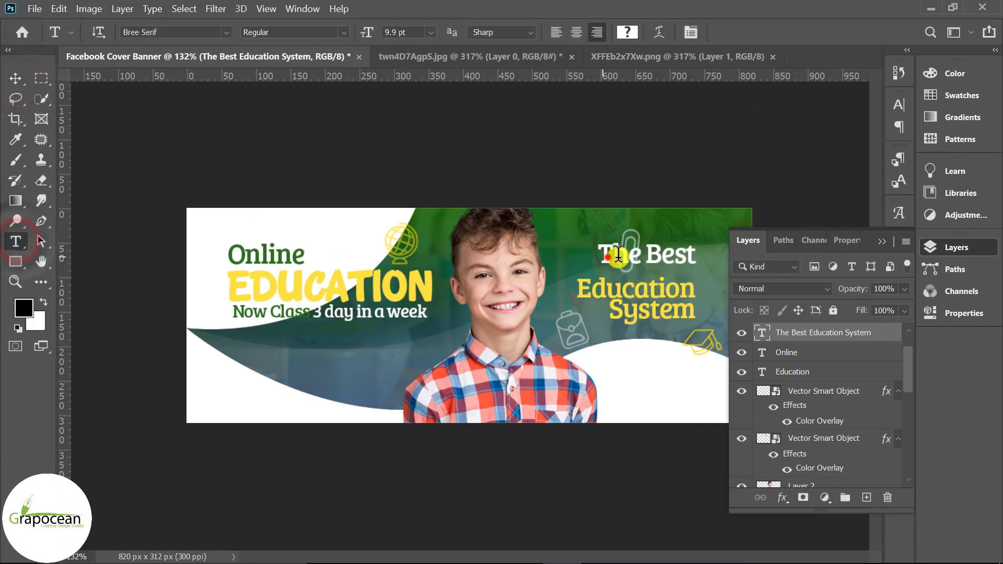
pyautogui.moveTo(618, 254); pyautogui.dragTo(714, 258)
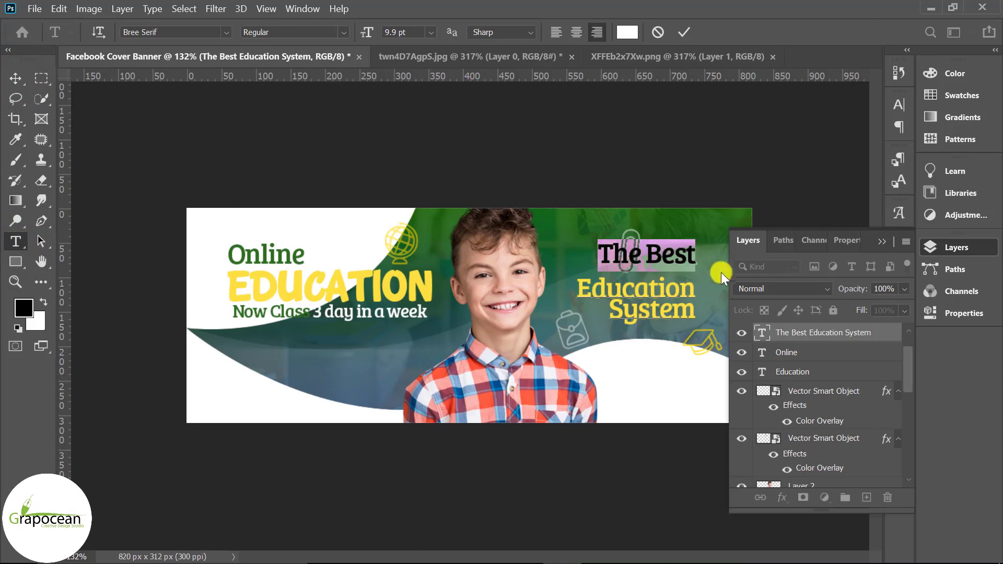
pyautogui.moveTo(696, 313); pyautogui.dragTo(691, 315)
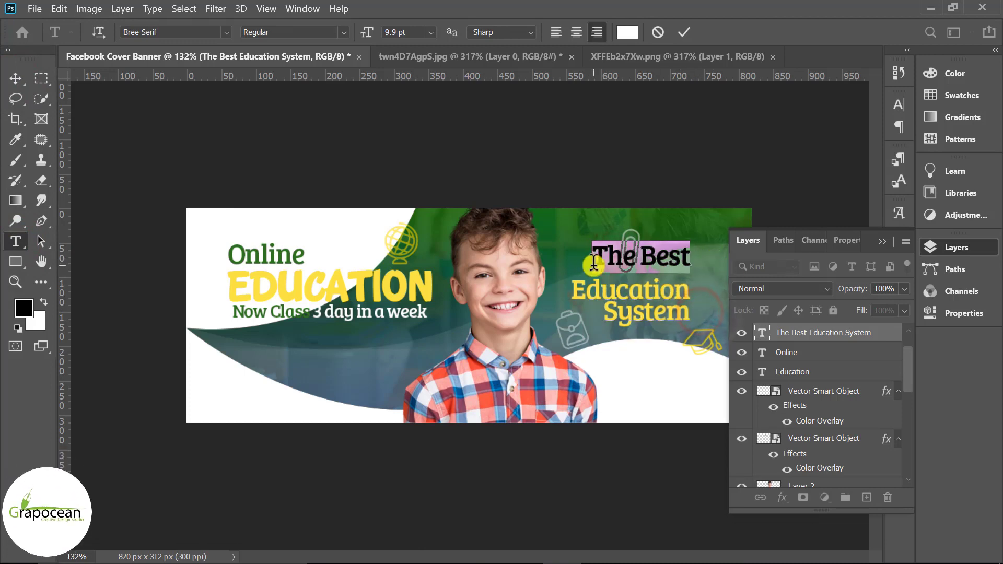
pyautogui.moveTo(595, 259); pyautogui.dragTo(714, 260)
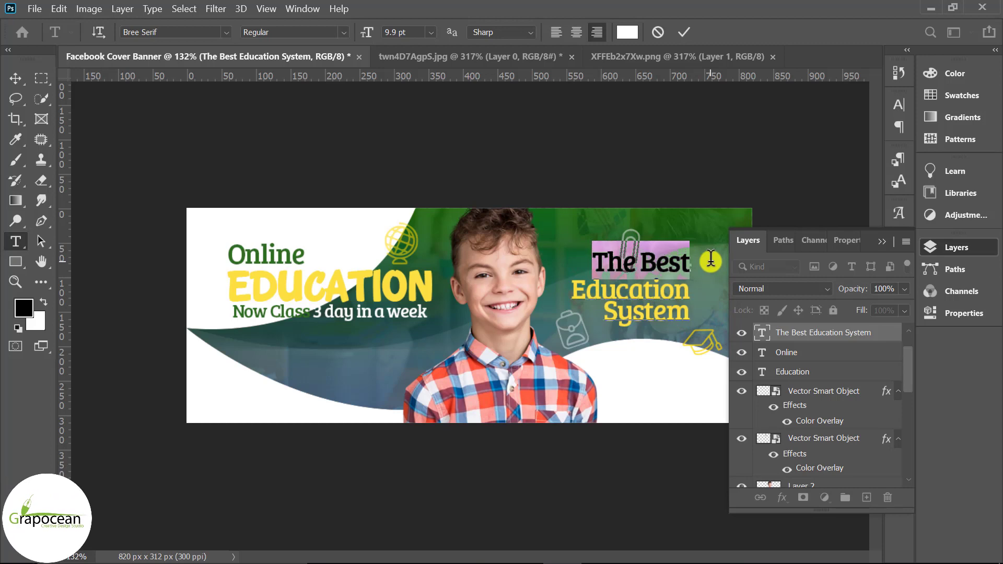
pyautogui.hotkey('alt', 'shift', 'Down')
pyautogui.hotkey('alt', 'shift', 'Down')
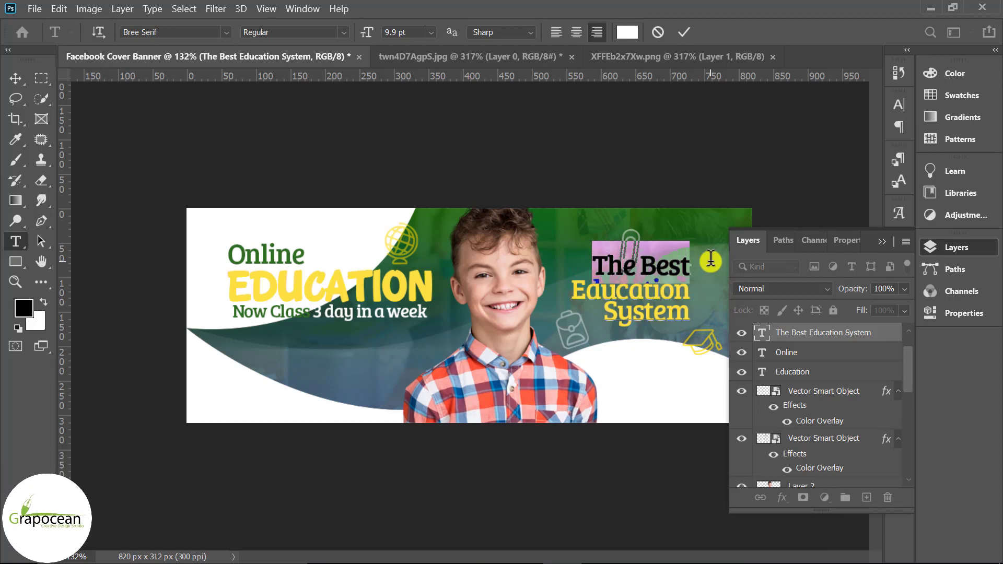
pyautogui.click(15, 78)
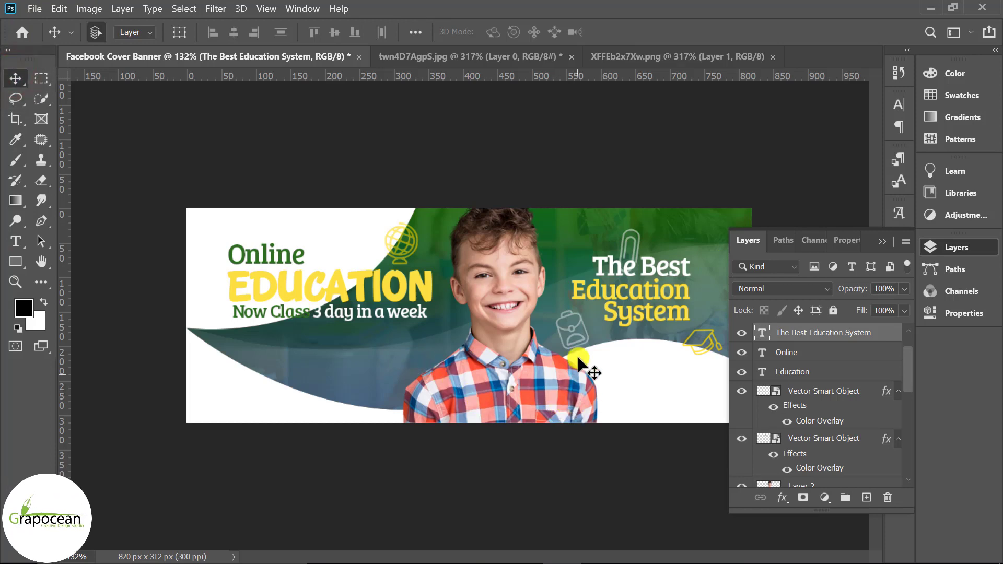
pyautogui.keyDown('alt'); pyautogui.scroll(-3, 488, 287); pyautogui.keyUp('alt')
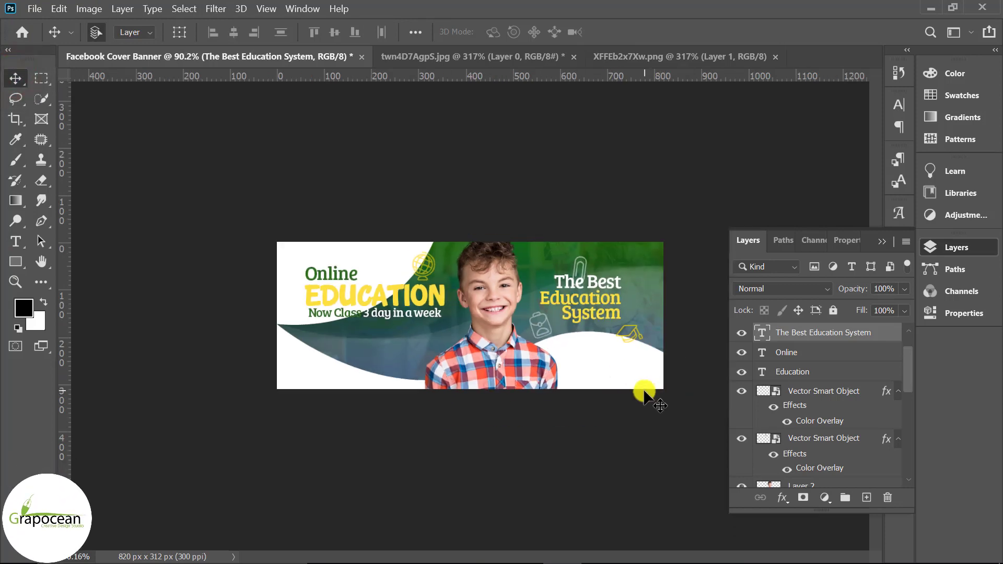
pyautogui.keyDown('alt'); pyautogui.scroll(2, 345, 393); pyautogui.keyUp('alt')
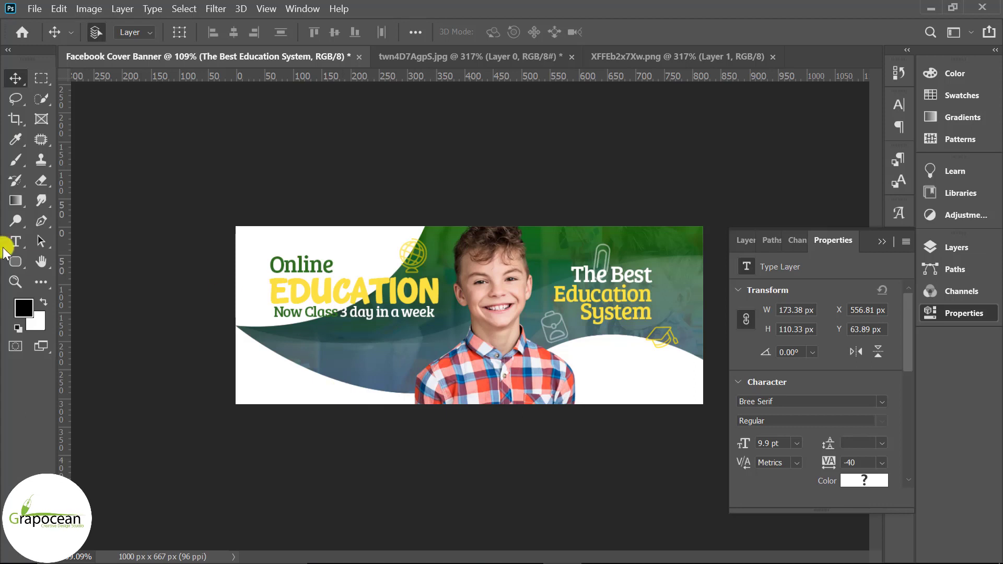
# Draw a black 145 × 98 px rectangle at the lower left with all corners rounded to 21 px.
pyautogui.click(15, 261)
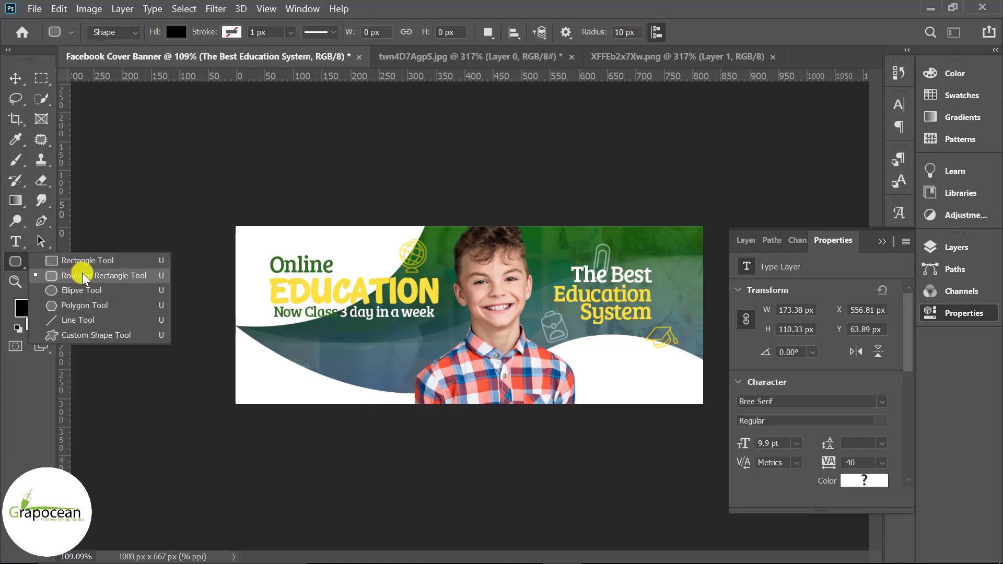
pyautogui.click(84, 261)
pyautogui.moveTo(311, 350); pyautogui.dragTo(394, 405)
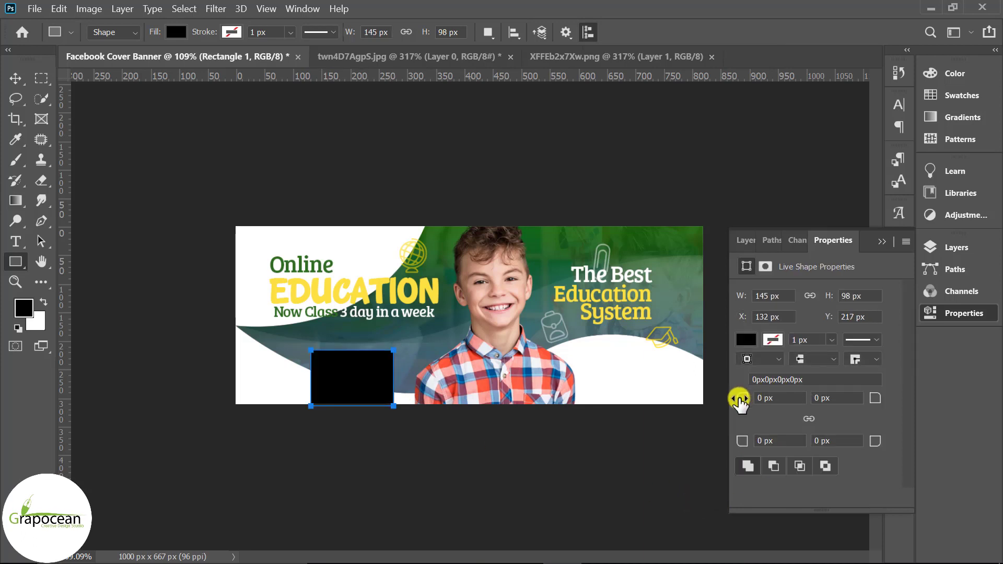
pyautogui.moveTo(741, 399); pyautogui.dragTo(723, 412)
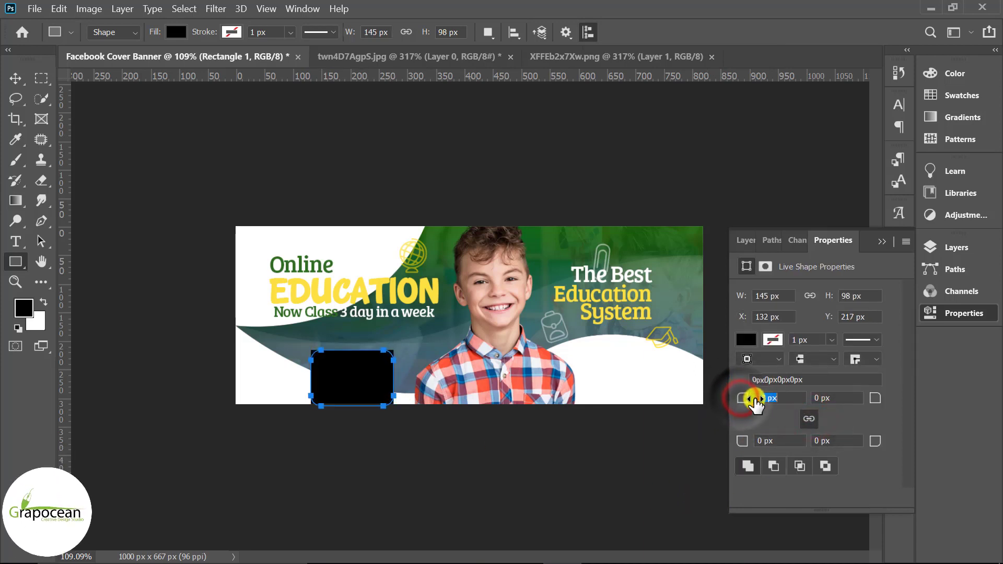
pyautogui.moveTo(741, 401); pyautogui.dragTo(756, 403)
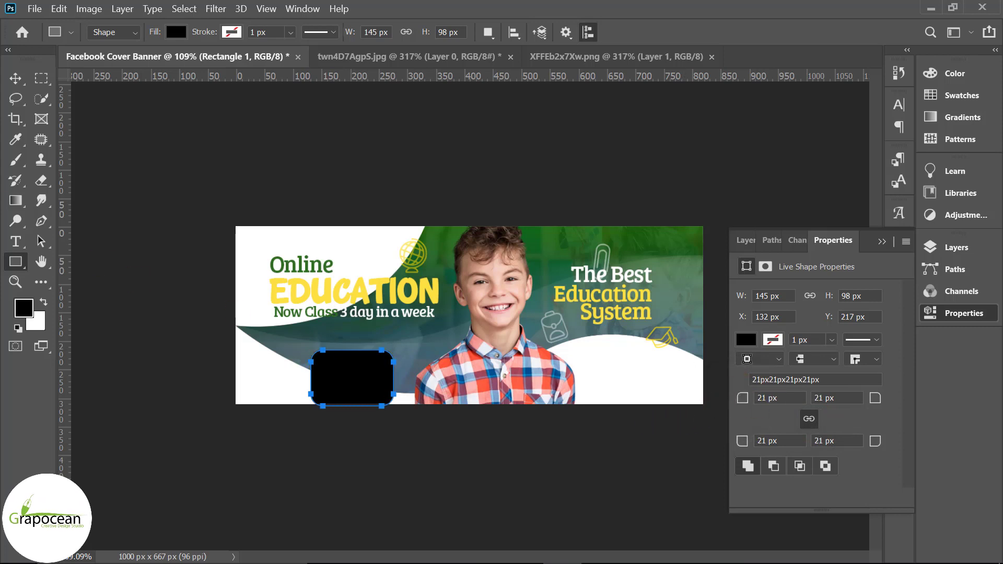
# Rotate and skew the rounded rectangle to a tilt of about 19°.
pyautogui.click(15, 78)
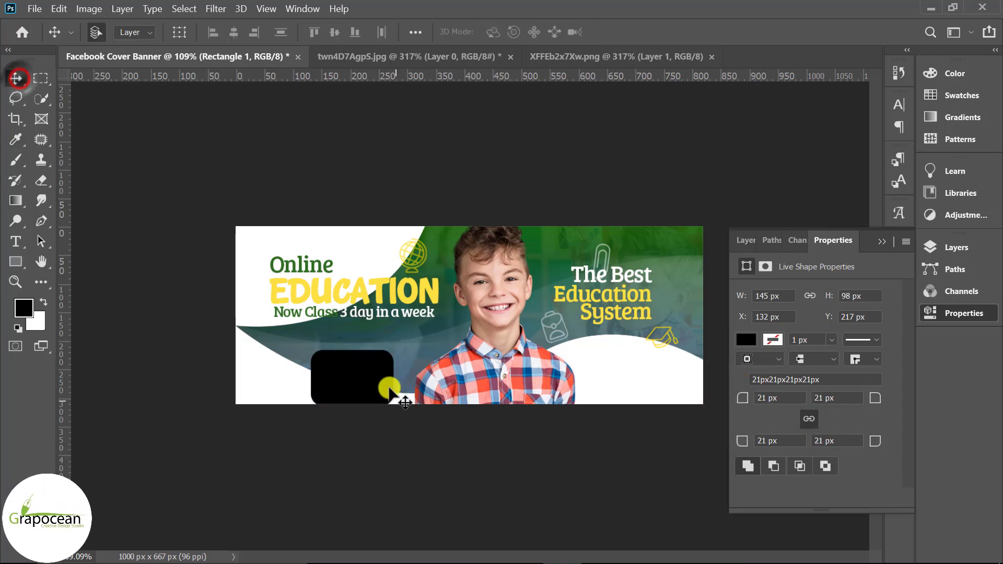
pyautogui.moveTo(392, 392); pyautogui.dragTo(393, 379)
pyautogui.moveTo(419, 416); pyautogui.dragTo(393, 319)
pyautogui.moveTo(301, 350); pyautogui.dragTo(291, 349)
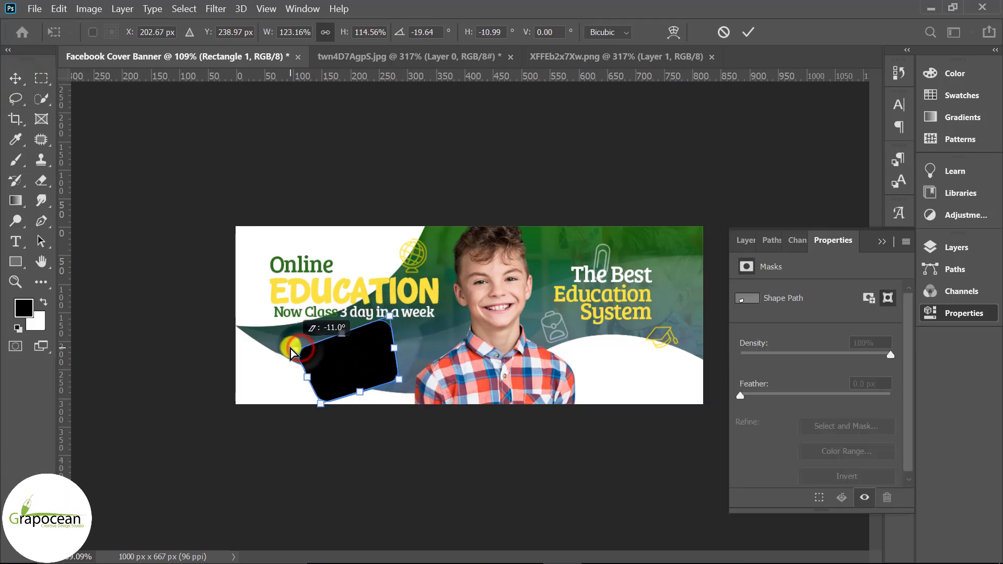
pyautogui.moveTo(398, 386); pyautogui.dragTo(396, 379)
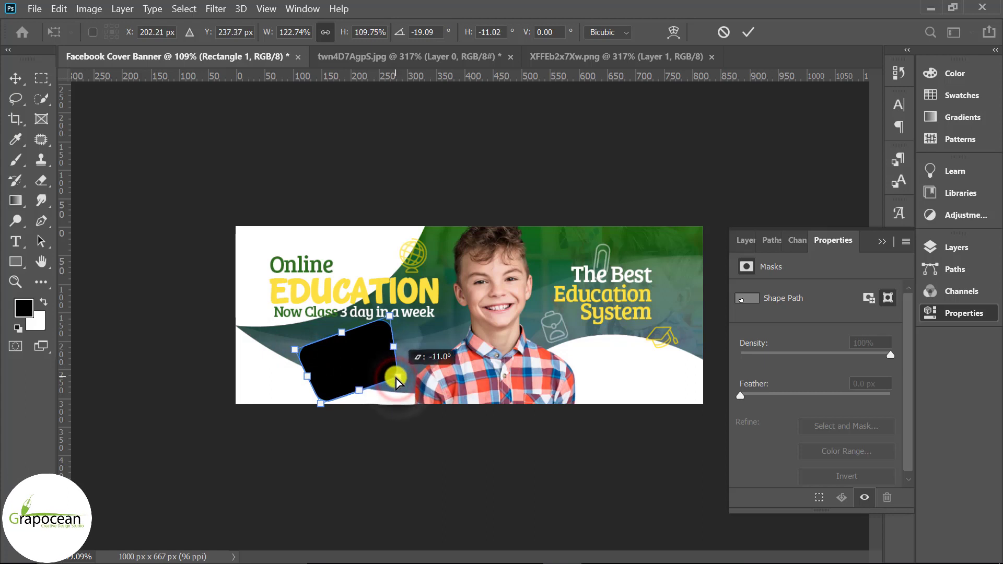
pyautogui.click(748, 32)
pyautogui.hotkey('ctrl', 'z')
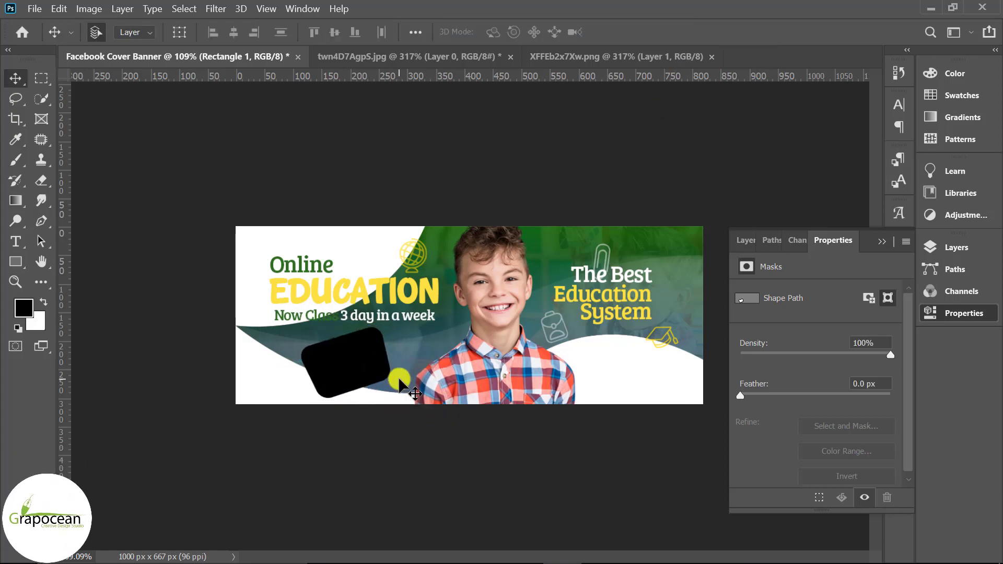
# Add a new empty Layer 4 above the rectangle in the Layers panel.
pyautogui.click(881, 242)
pyautogui.click(964, 256)
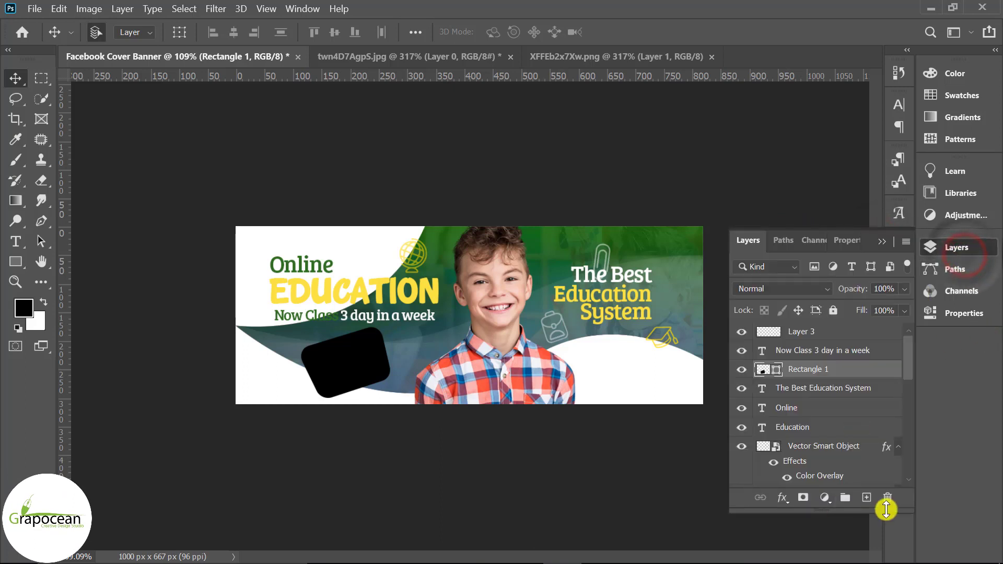
pyautogui.click(866, 498)
pyautogui.hotkey('ctrl', '+')
pyautogui.hotkey('ctrl', '+')
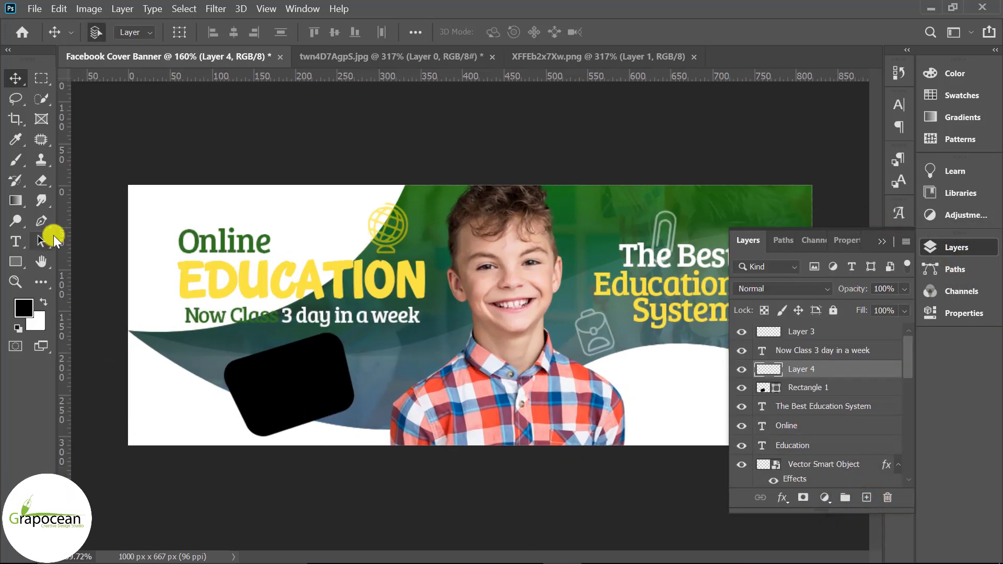
# Draw a closed, curved pointed tail below the rectangle with the Pen tool.
pyautogui.click(41, 220)
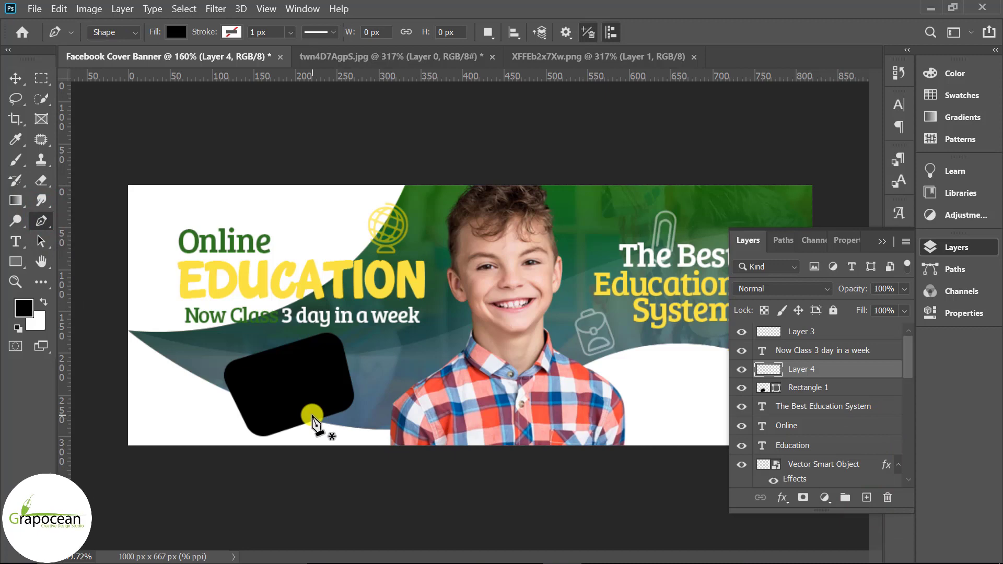
pyautogui.click(312, 414)
pyautogui.moveTo(342, 444); pyautogui.dragTo(404, 432)
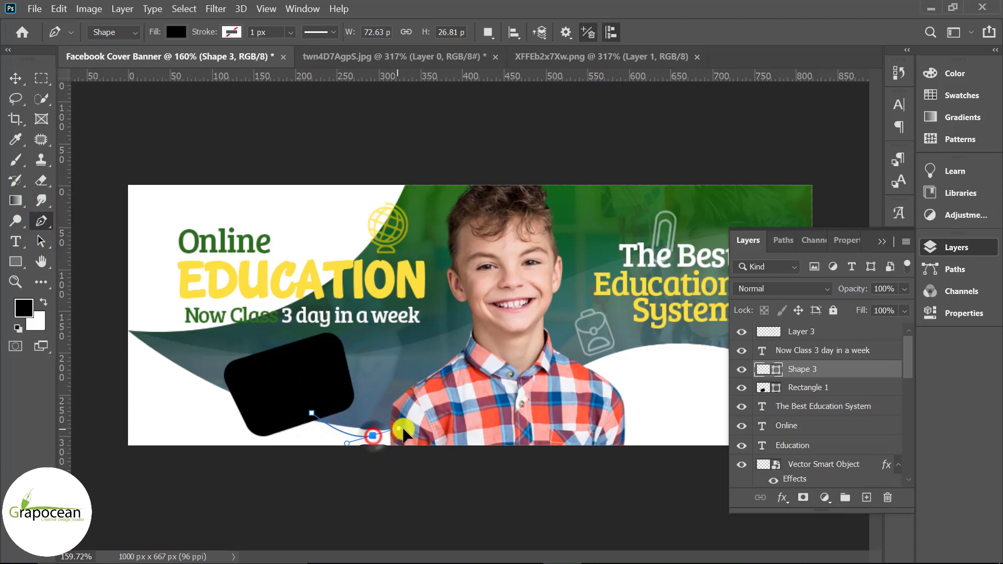
pyautogui.moveTo(337, 432); pyautogui.dragTo(317, 375)
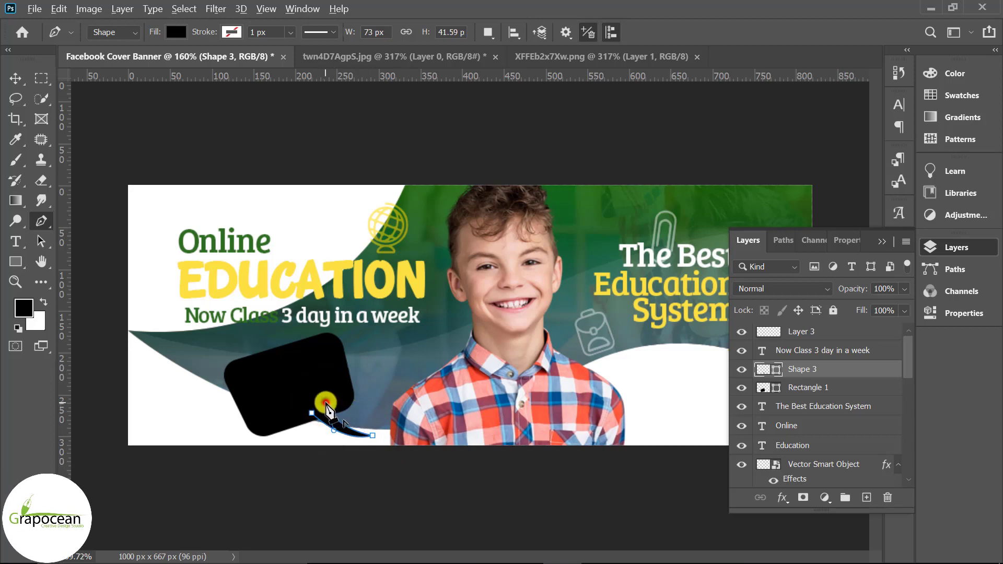
pyautogui.click(312, 413)
pyautogui.click(15, 78)
# Convert Rectangle 1 and Shape 3 together into one smart object.
pyautogui.click(245, 475)
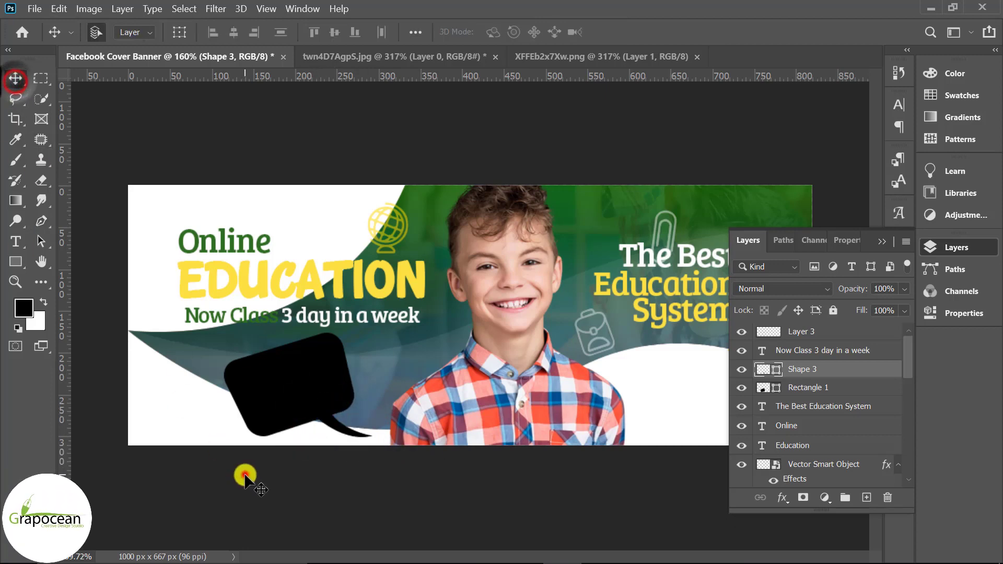
pyautogui.click(807, 388)
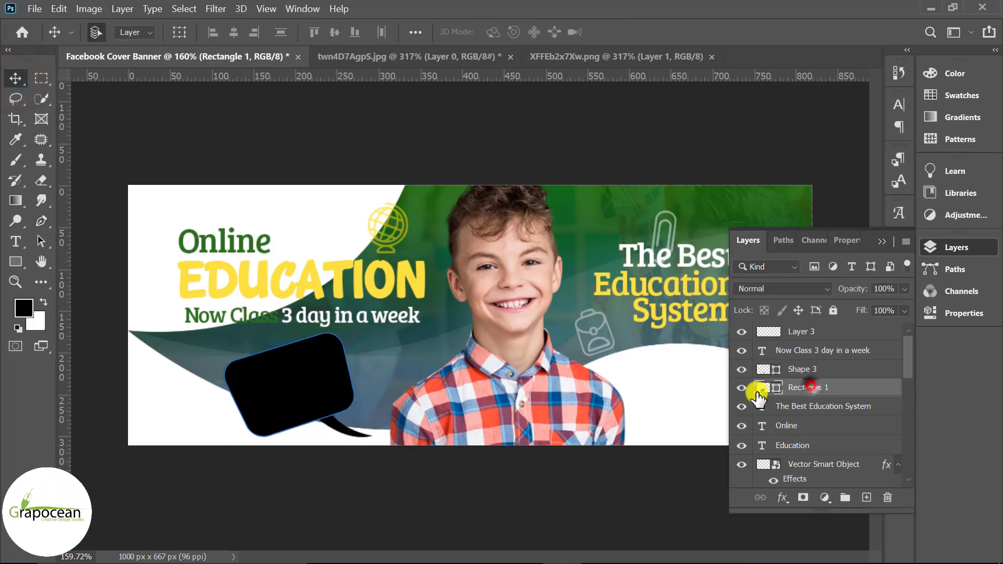
pyautogui.keyDown('ctrl'); pyautogui.click(808, 371); pyautogui.keyUp('ctrl')
pyautogui.rightClick(808, 371)
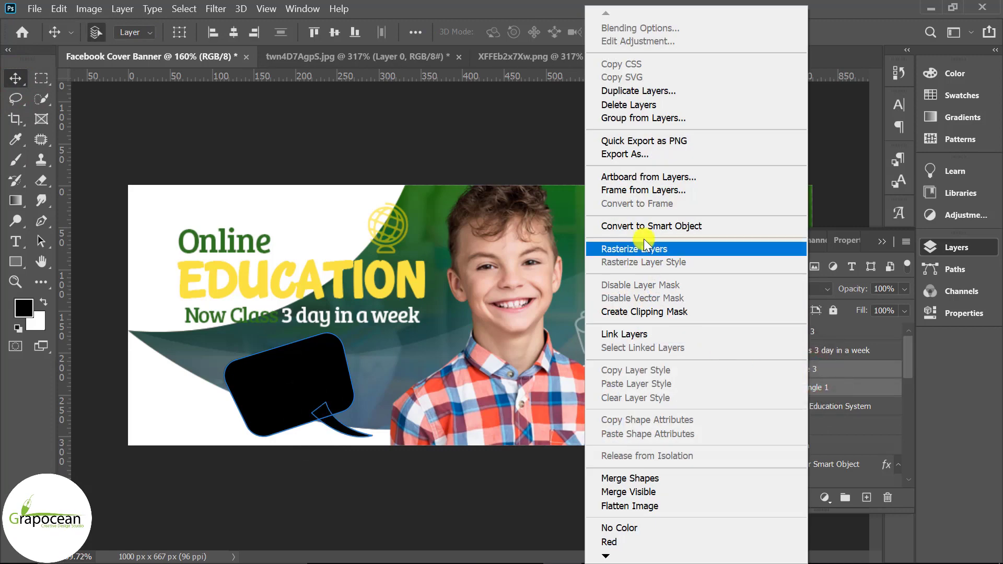
pyautogui.click(662, 226)
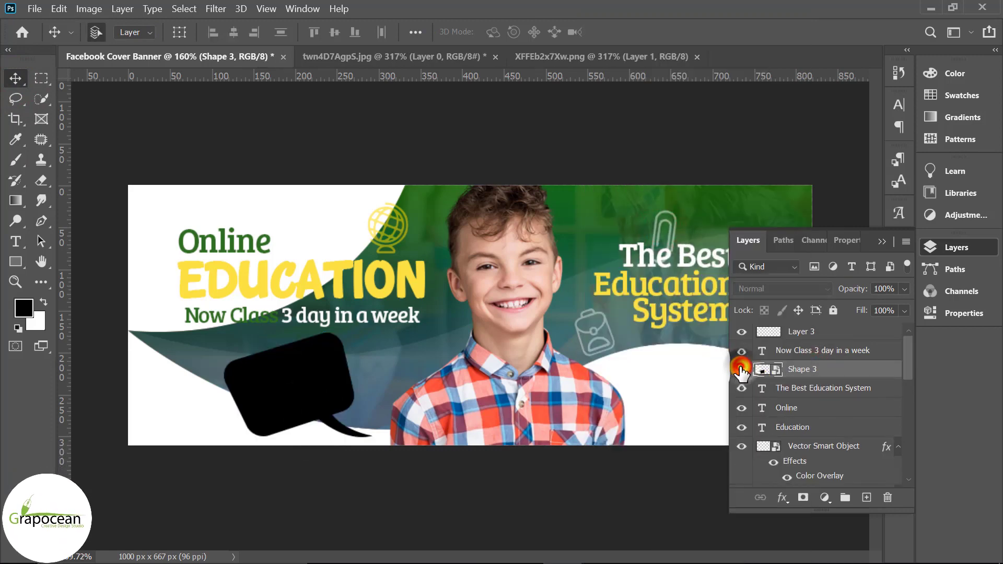
pyautogui.scroll(2, 234, 450)
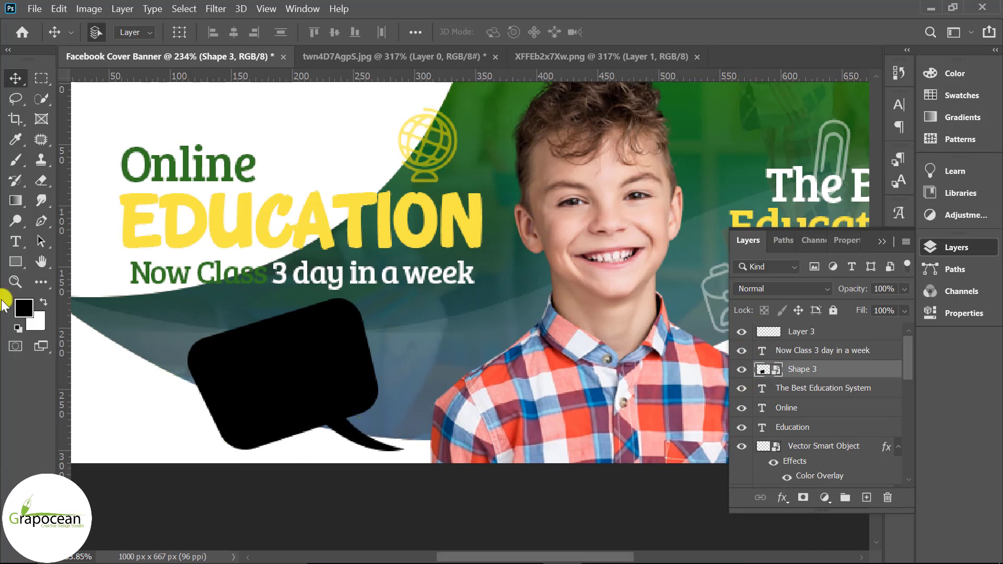
# Give Shape 3 a Color Overlay using the yellow sampled from the EDUCATION headline.
pyautogui.click(20, 242)
pyautogui.rightClick(807, 370)
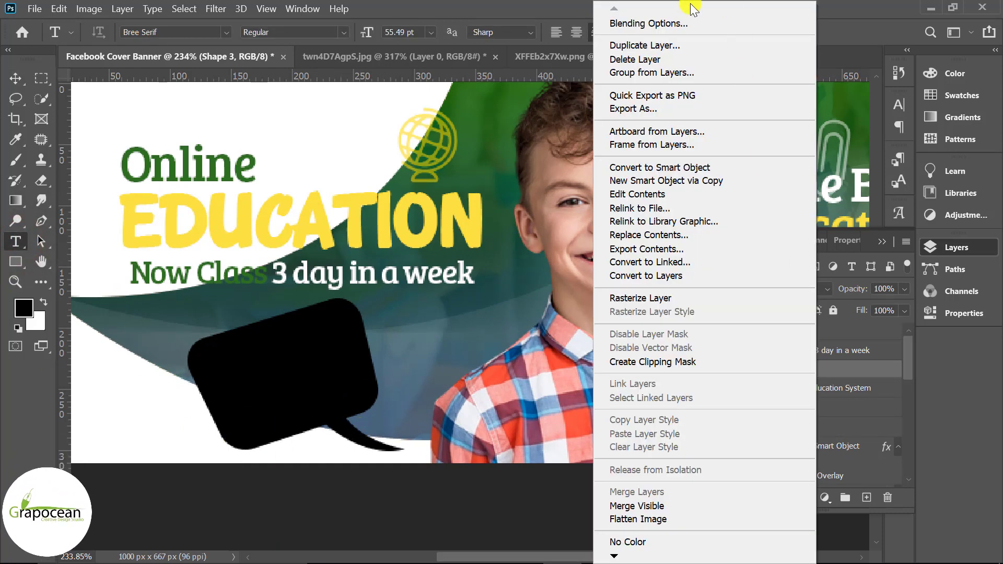
pyautogui.click(676, 23)
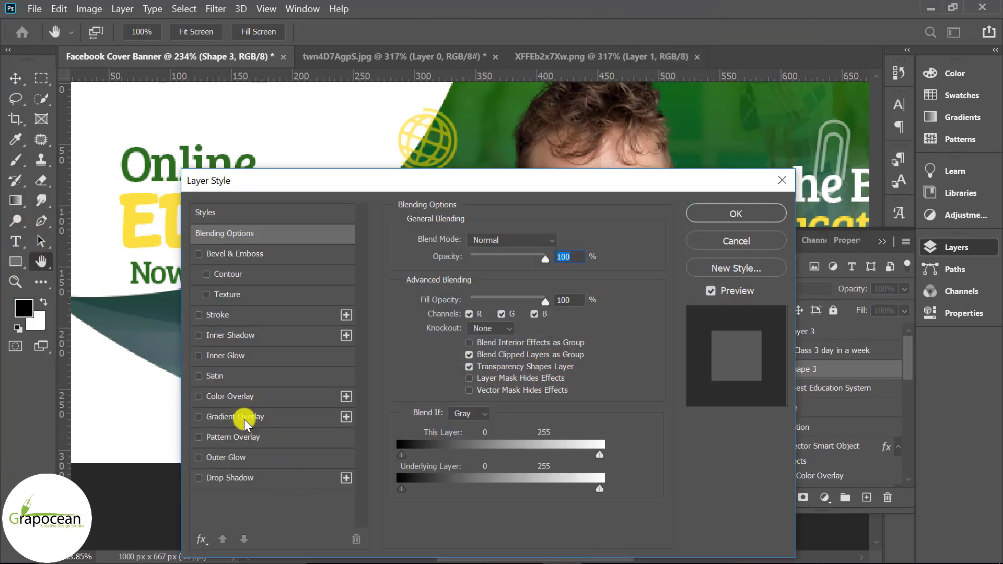
pyautogui.click(238, 396)
pyautogui.moveTo(436, 182); pyautogui.dragTo(689, 334)
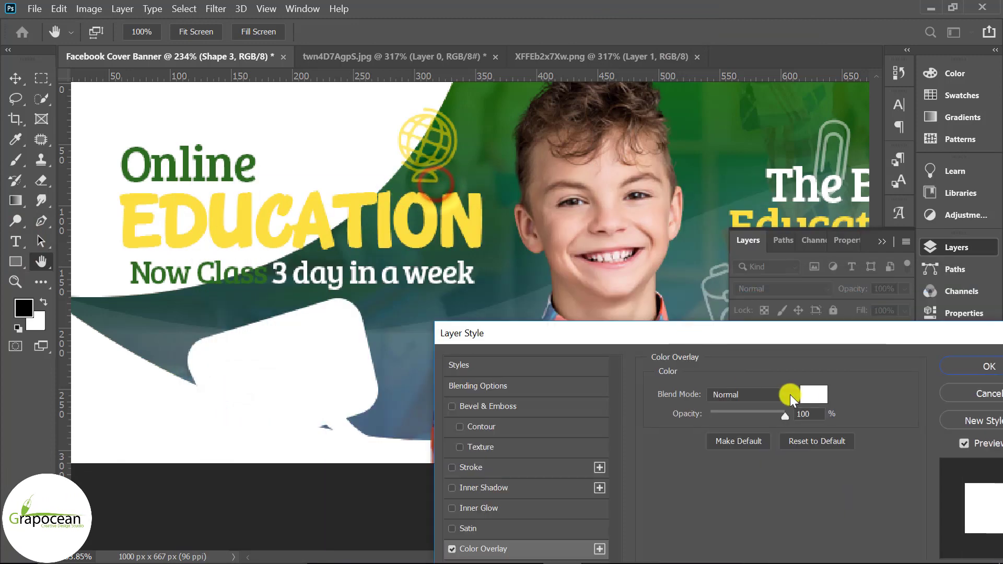
pyautogui.click(810, 394)
pyautogui.click(441, 250)
pyautogui.moveTo(568, 193)
pyautogui.mouseDown()
pyautogui.moveTo(827, 313)
pyautogui.moveTo(856, 251)
pyautogui.mouseUp()
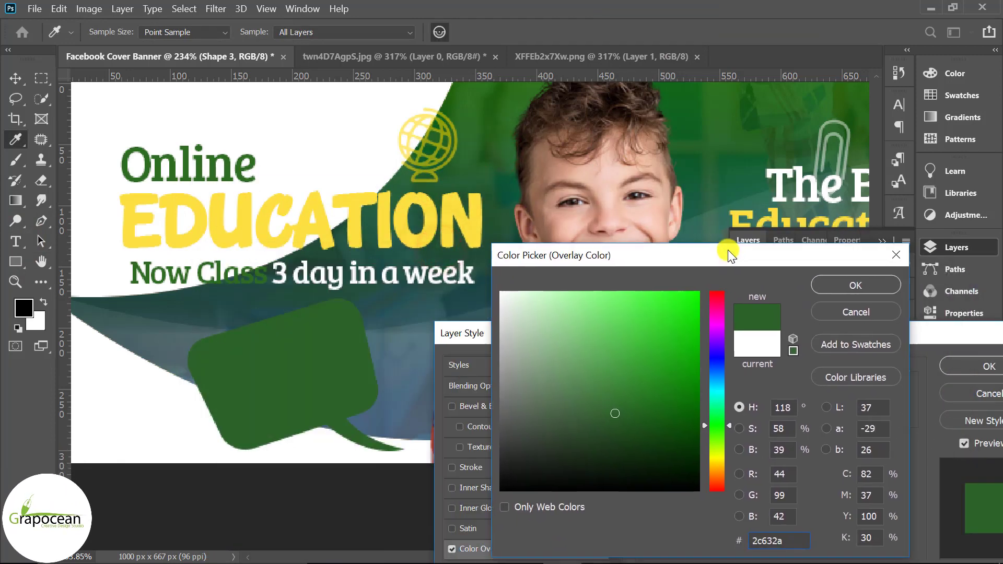
pyautogui.click(471, 225)
pyautogui.click(853, 285)
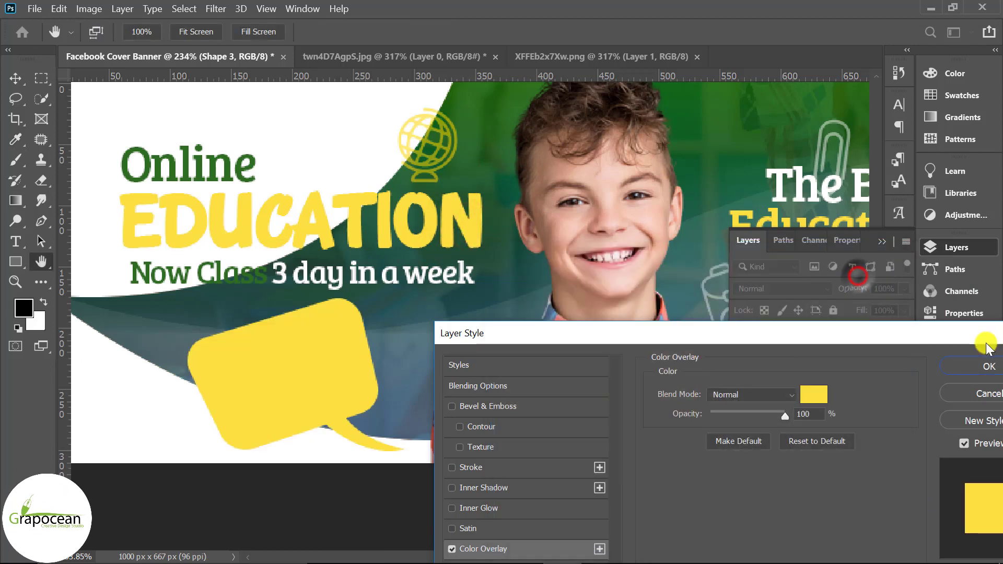
pyautogui.moveTo(465, 333); pyautogui.dragTo(226, 334)
pyautogui.click(751, 367)
pyautogui.press('t')
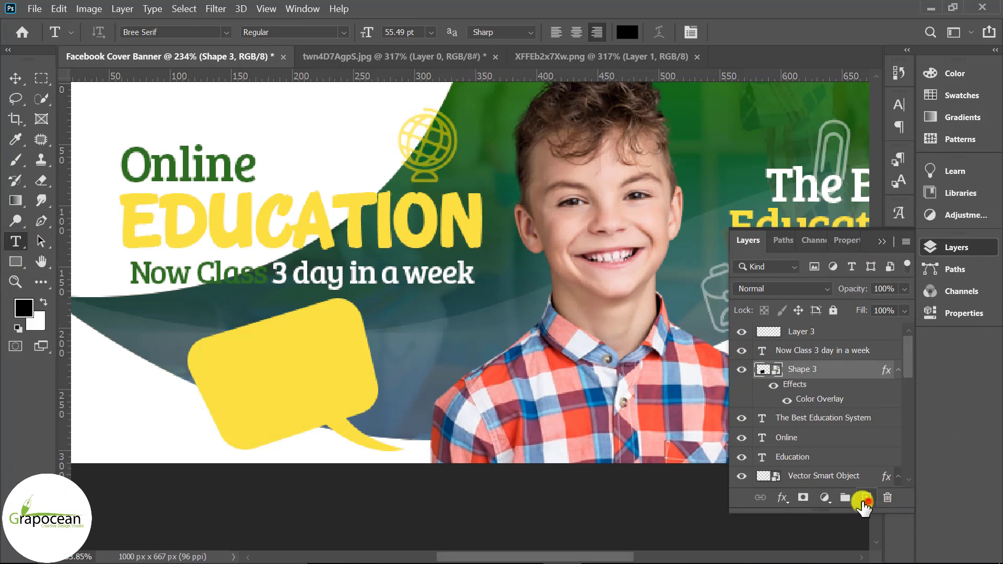
# Add black 'Join' text on the bubble, scaled to about 30% and tilted -15°.
pyautogui.click(867, 497)
pyautogui.click(293, 370)
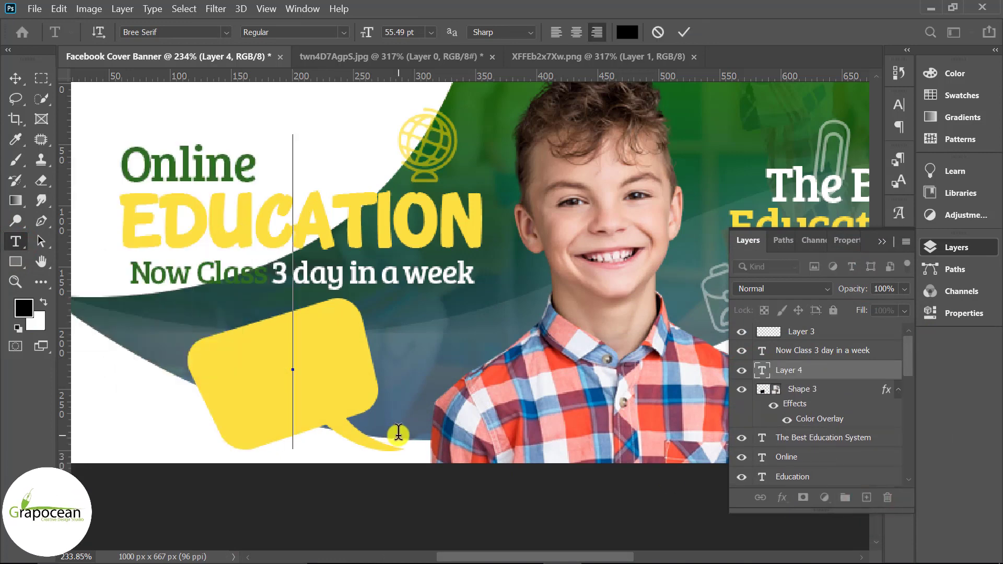
pyautogui.write('Jo')
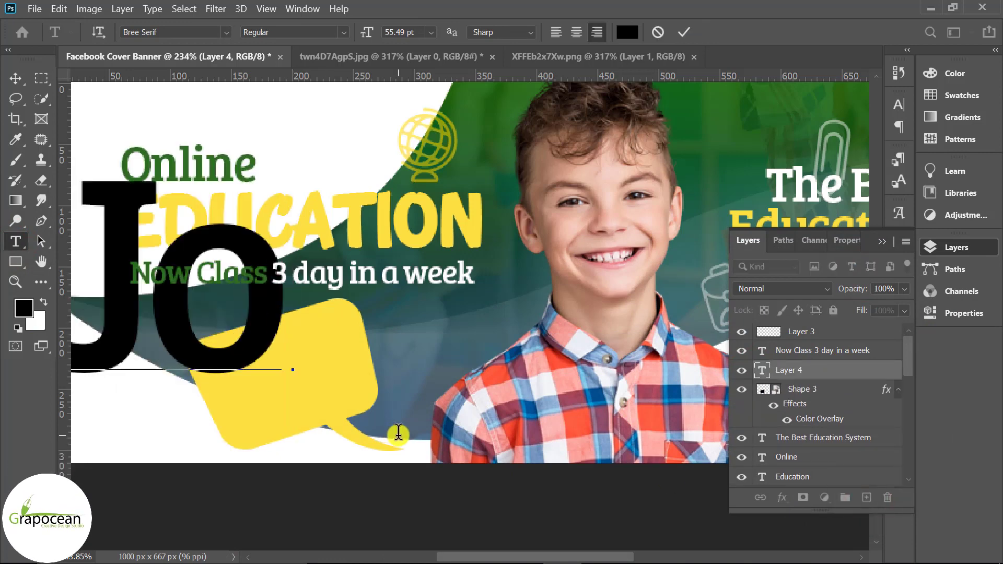
pyautogui.write('in')
pyautogui.scroll(-3, 387, 384)
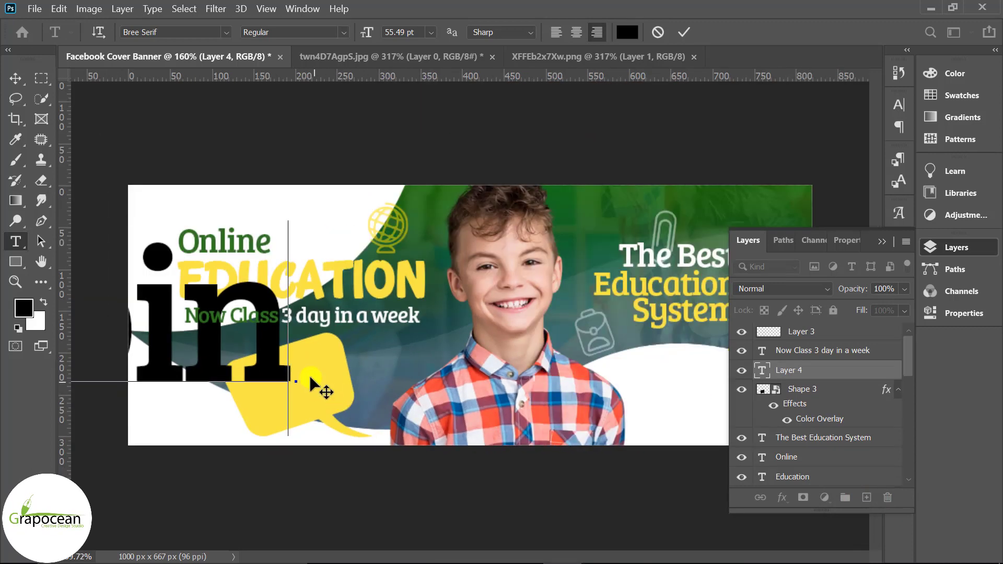
pyautogui.click(12, 77)
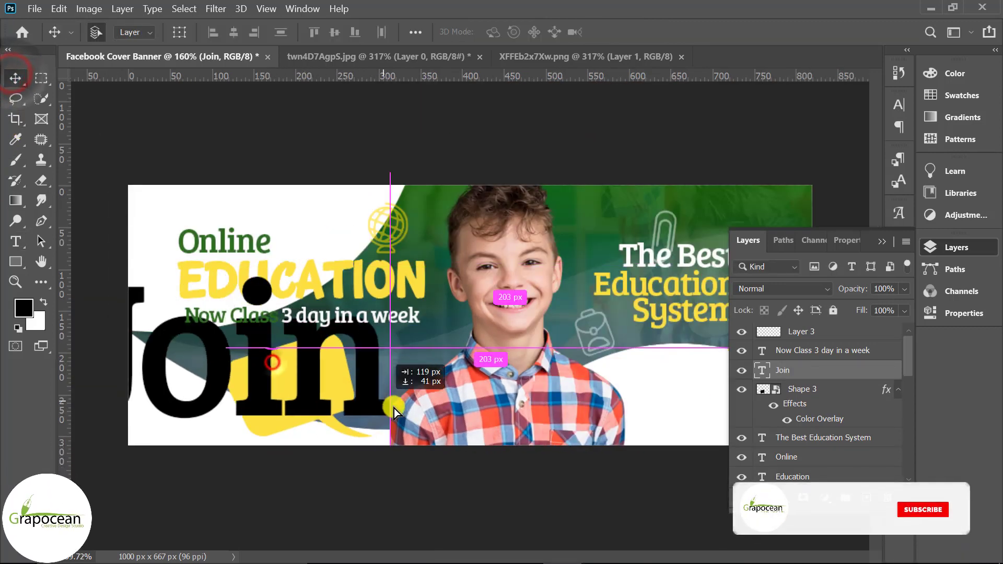
pyautogui.moveTo(285, 371); pyautogui.dragTo(412, 417)
pyautogui.hotkey('ctrl', 't')
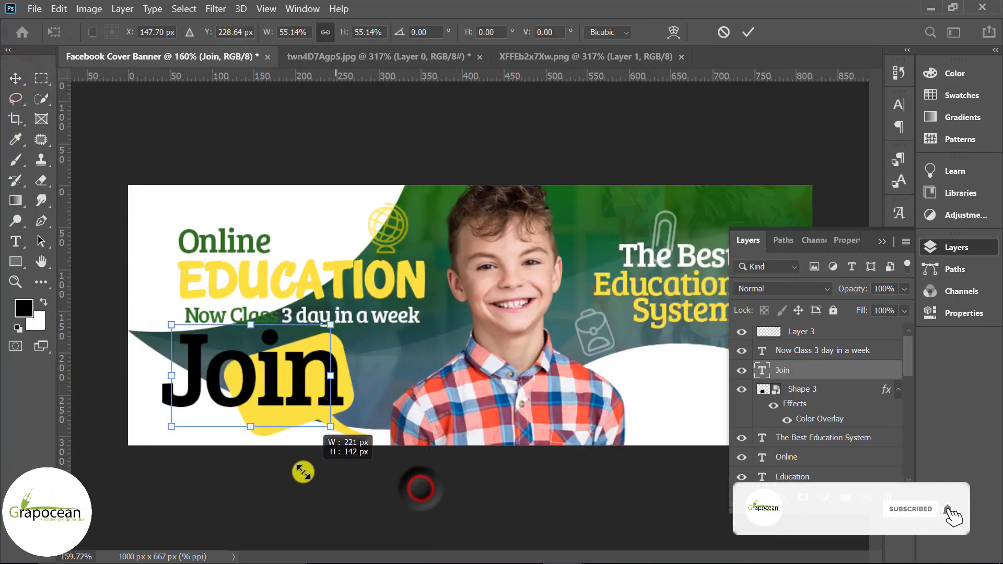
pyautogui.moveTo(400, 483)
pyautogui.mouseDown()
pyautogui.moveTo(283, 406)
pyautogui.moveTo(336, 409)
pyautogui.mouseUp()
pyautogui.scroll(3, 298, 410)
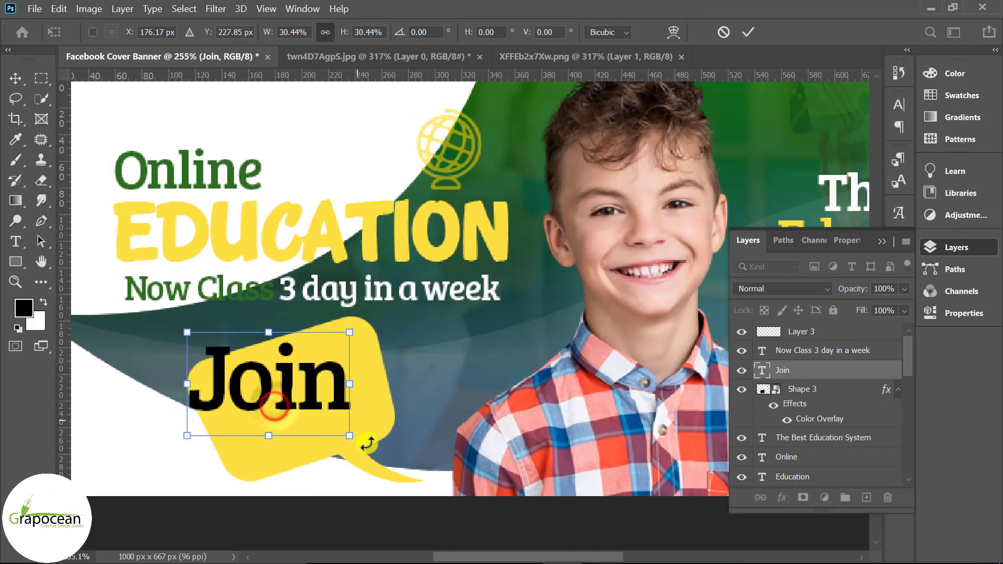
pyautogui.moveTo(361, 441)
pyautogui.mouseDown()
pyautogui.moveTo(393, 418)
pyautogui.moveTo(342, 407)
pyautogui.moveTo(334, 388)
pyautogui.mouseUp()
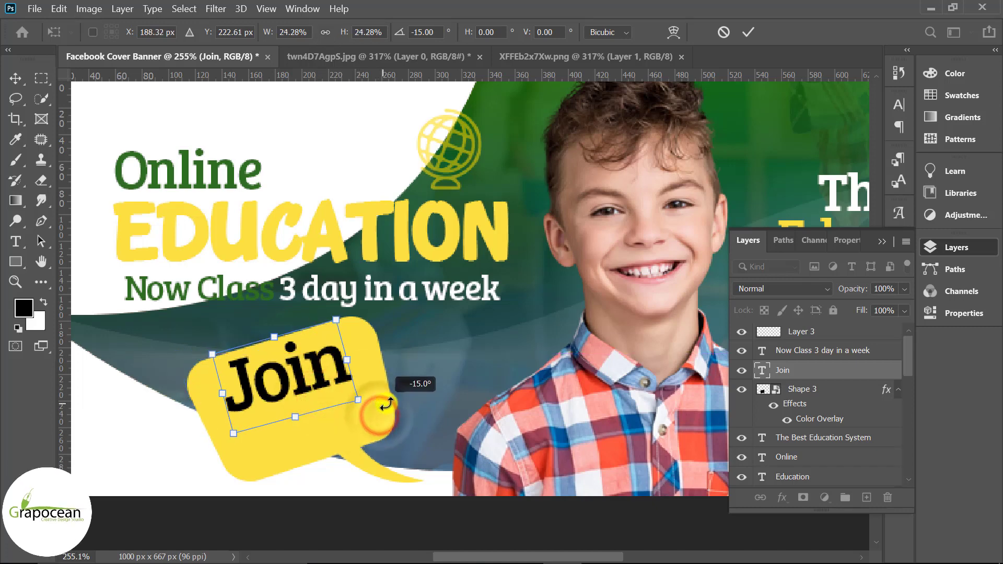
pyautogui.click(749, 32)
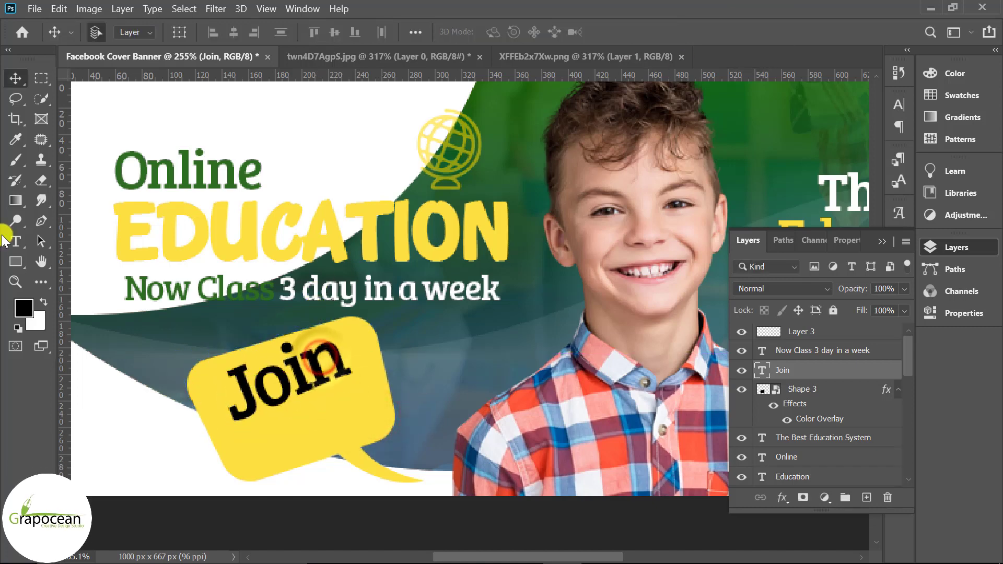
# Add 'Now' text below Join, shrunk and tilted to fit inside the bubble.
pyautogui.click(16, 241)
pyautogui.click(318, 448)
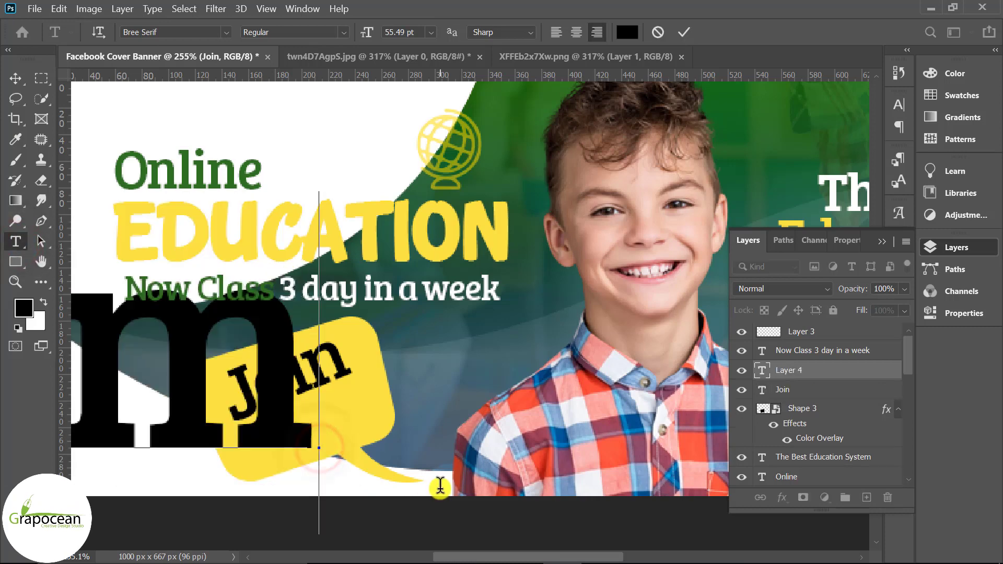
pyautogui.scroll(-3, 397, 502)
pyautogui.write('ow')
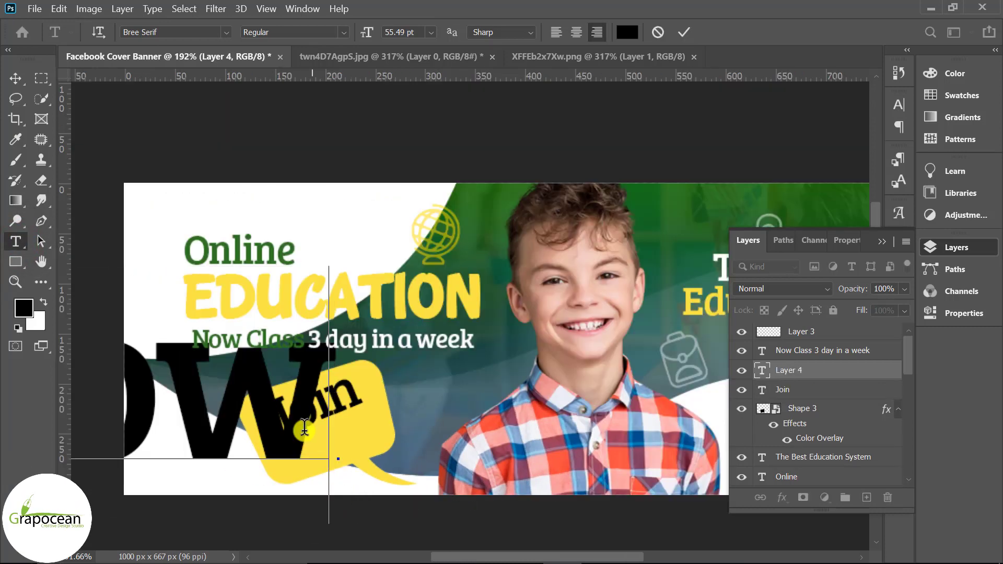
pyautogui.click(8, 79)
pyautogui.moveTo(305, 458); pyautogui.dragTo(467, 486)
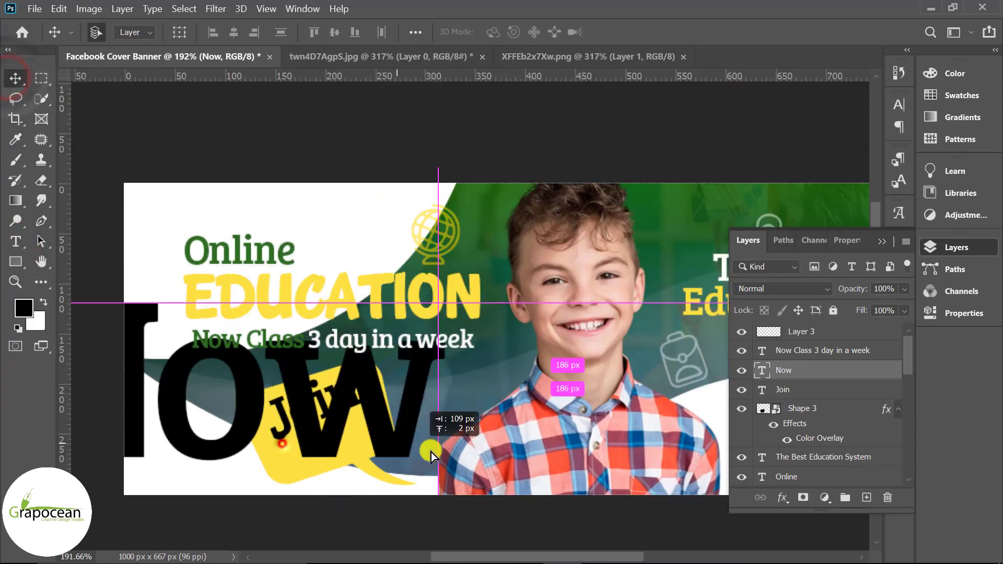
pyautogui.moveTo(486, 532); pyautogui.dragTo(414, 527)
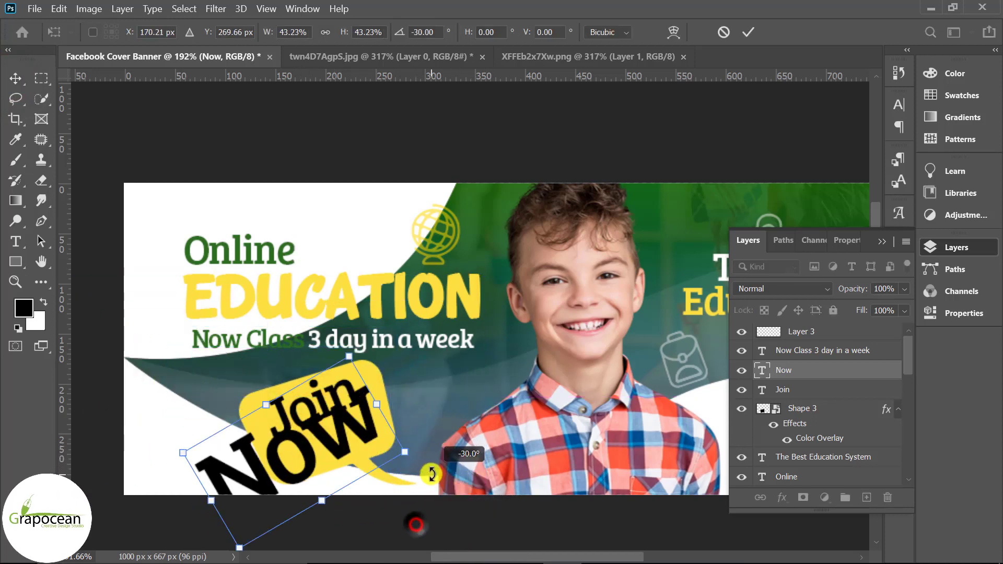
pyautogui.moveTo(404, 484)
pyautogui.mouseDown()
pyautogui.moveTo(416, 444)
pyautogui.moveTo(414, 457)
pyautogui.moveTo(343, 447)
pyautogui.mouseUp()
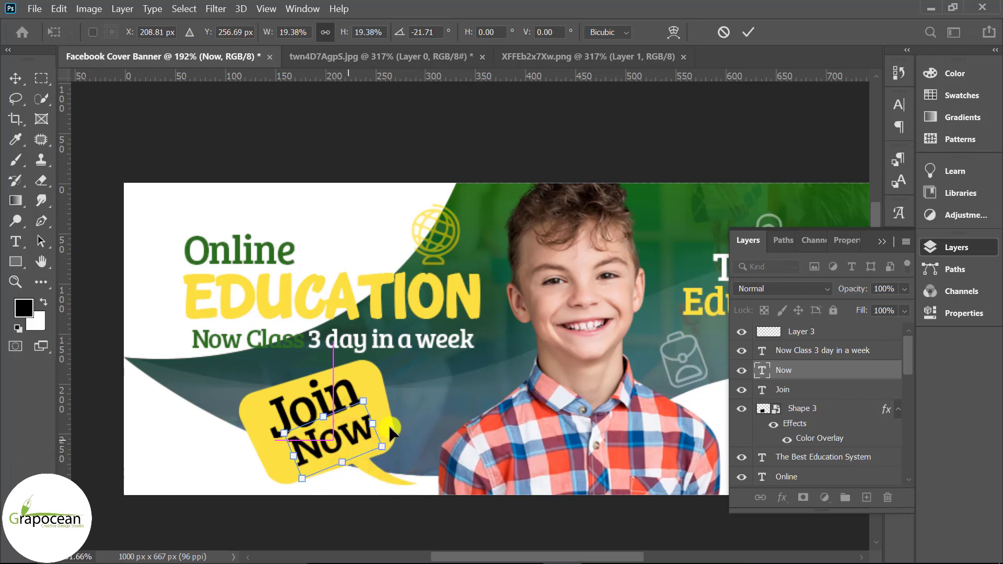
pyautogui.click(750, 30)
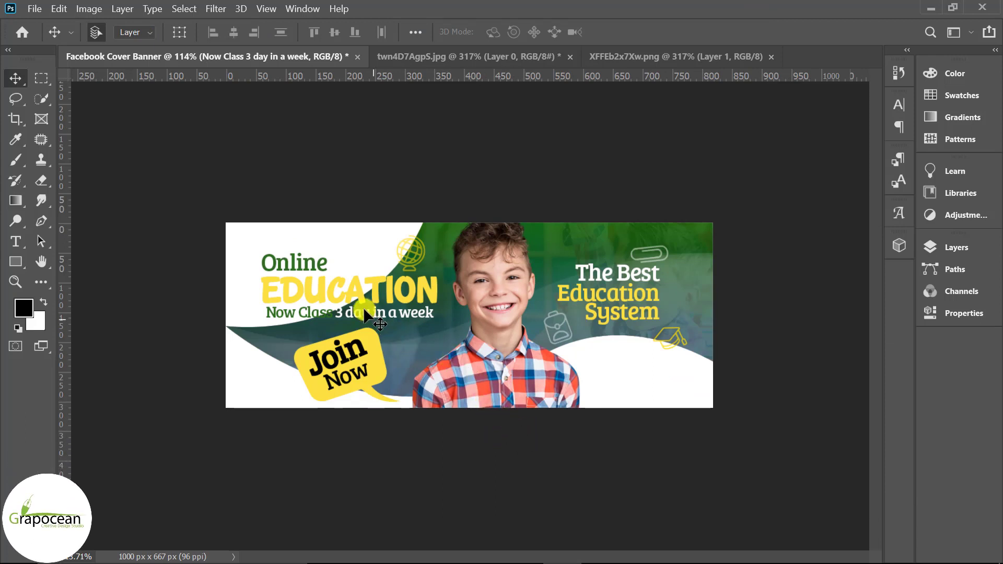
pyautogui.moveTo(371, 316); pyautogui.dragTo(630, 386)
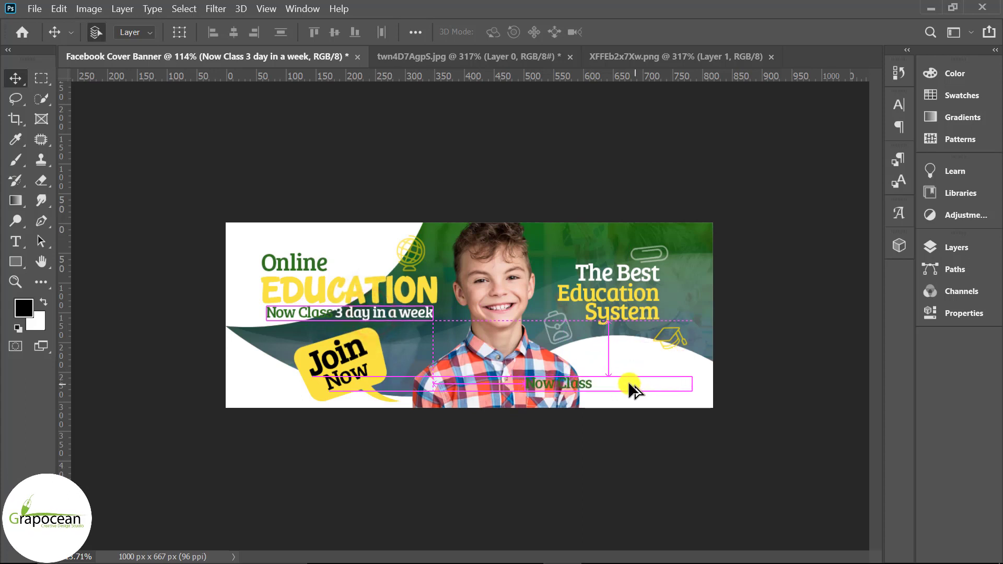
pyautogui.click(21, 242)
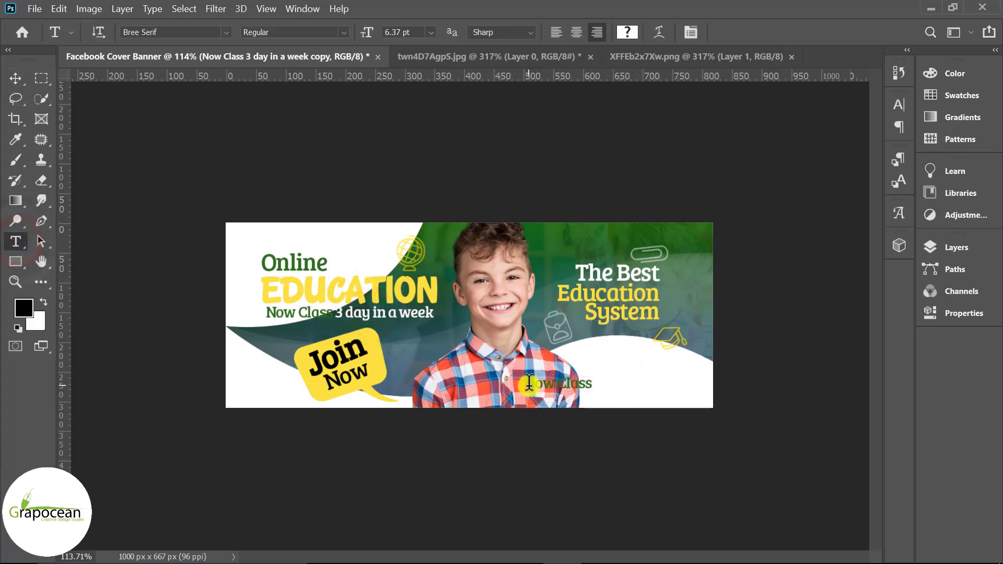
pyautogui.moveTo(524, 384); pyautogui.dragTo(763, 403)
pyautogui.write('W')
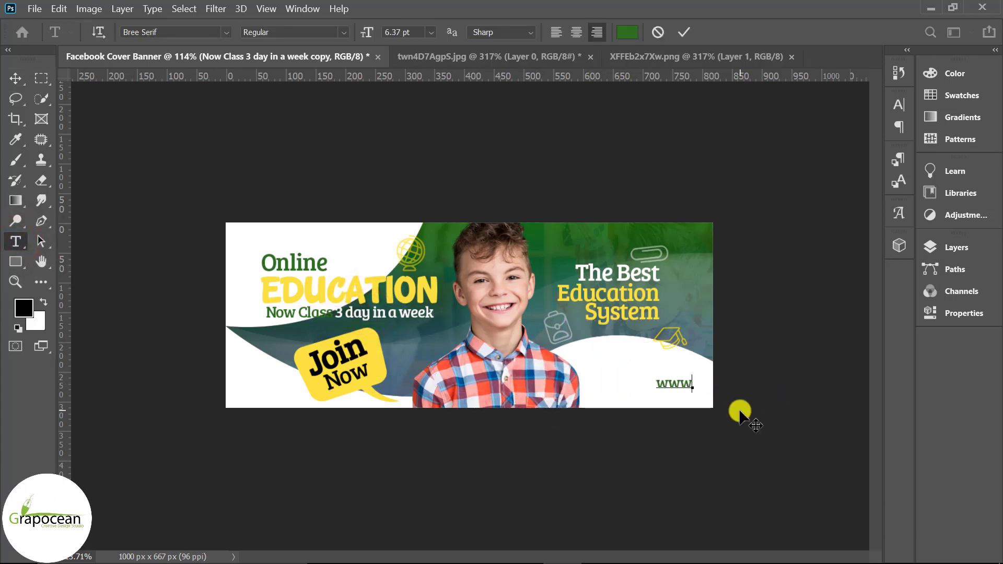
pyautogui.write('.grapocean.com')
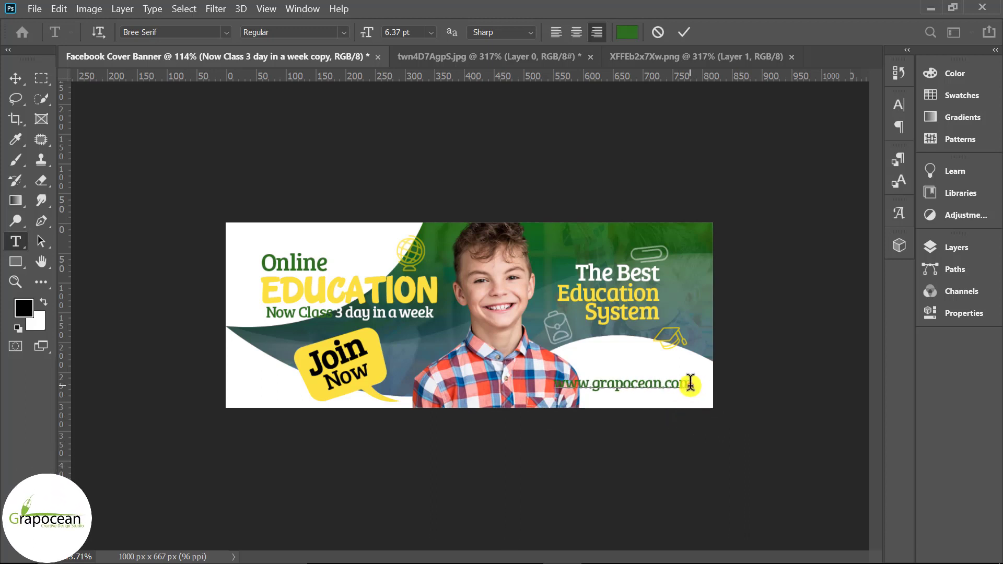
pyautogui.moveTo(695, 386); pyautogui.dragTo(554, 385)
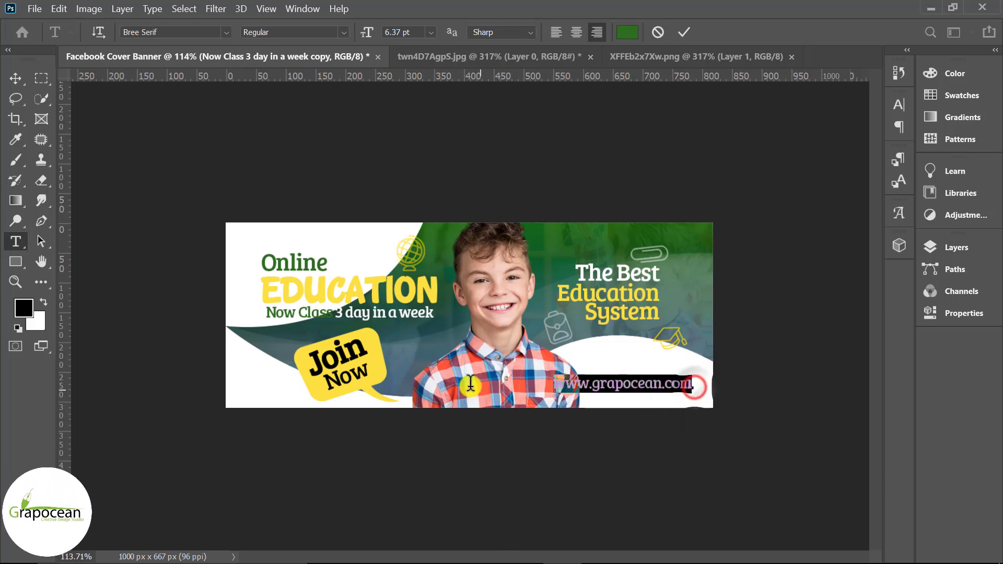
# Colour the web address black and scale it to 71.05%.
pyautogui.click(626, 32)
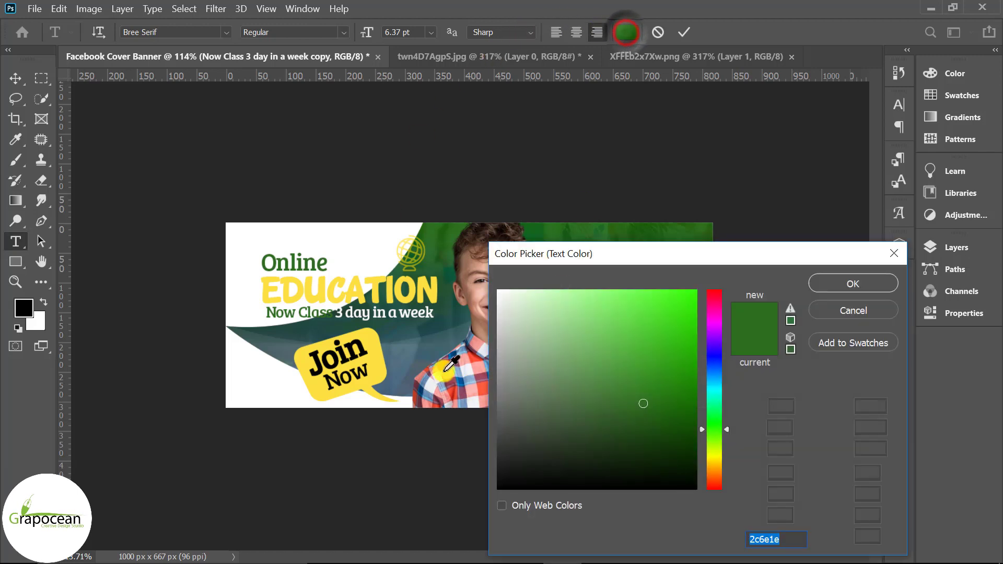
pyautogui.click(369, 339)
pyautogui.click(854, 284)
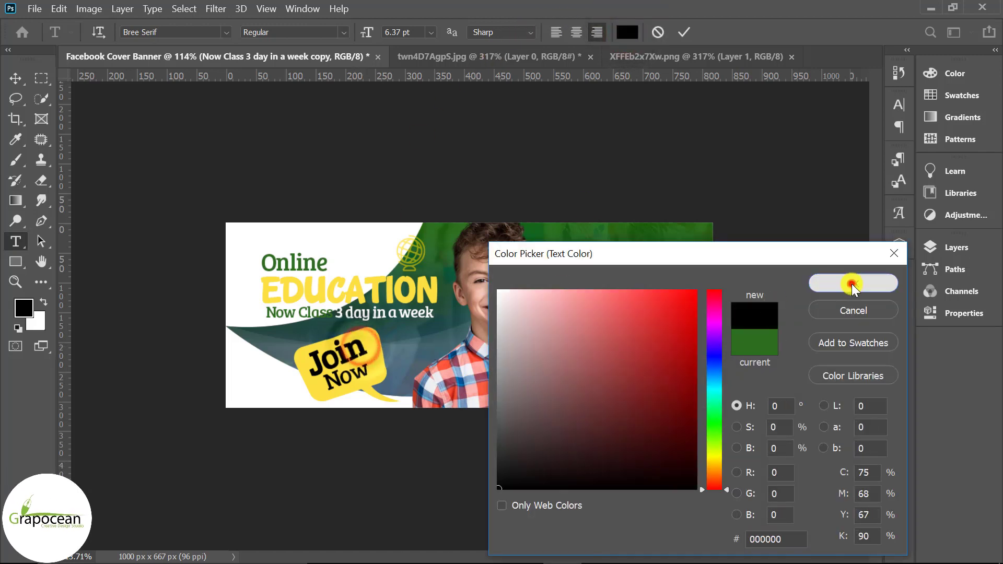
pyautogui.click(17, 77)
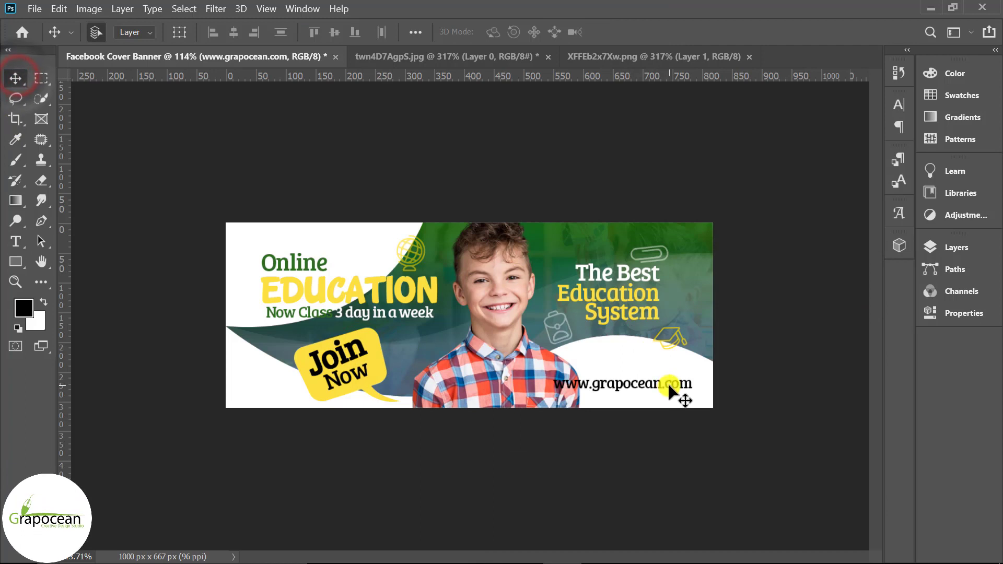
pyautogui.hotkey('ctrl', 't')
pyautogui.moveTo(692, 391); pyautogui.dragTo(674, 389)
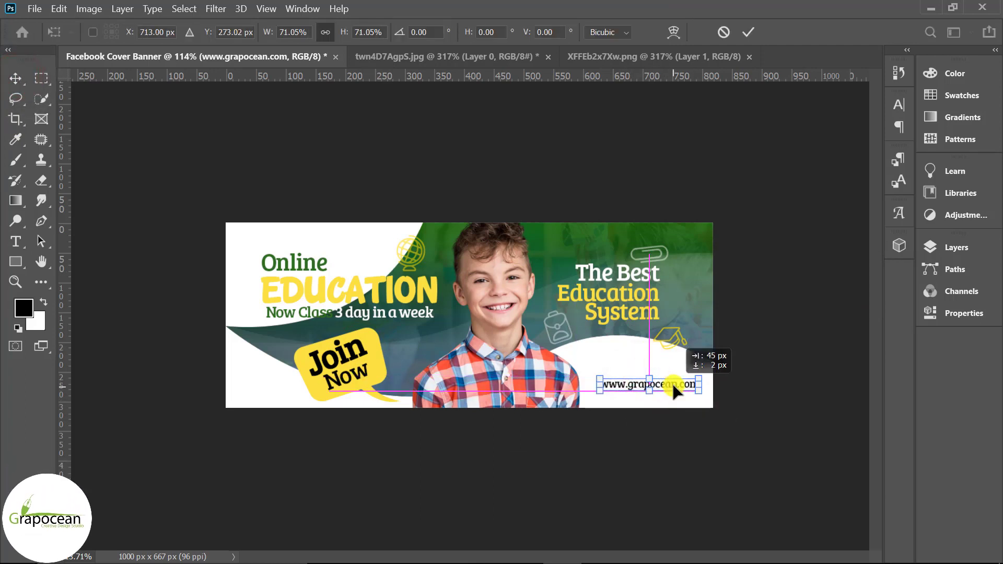
pyautogui.click(748, 32)
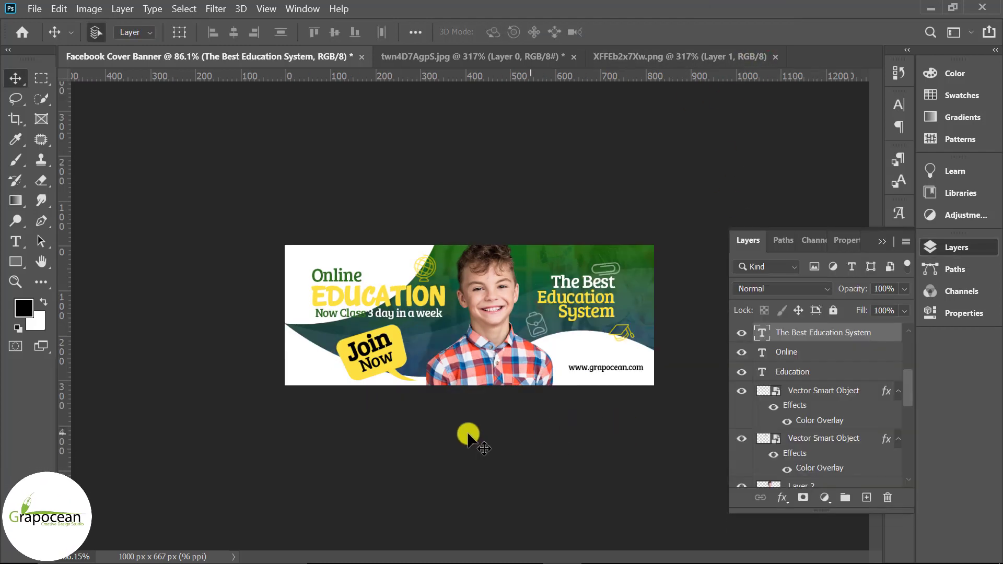
# Hide the Shape 2 copy layer and duplicate the Background layer.
pyautogui.scroll(-5, 836, 418)
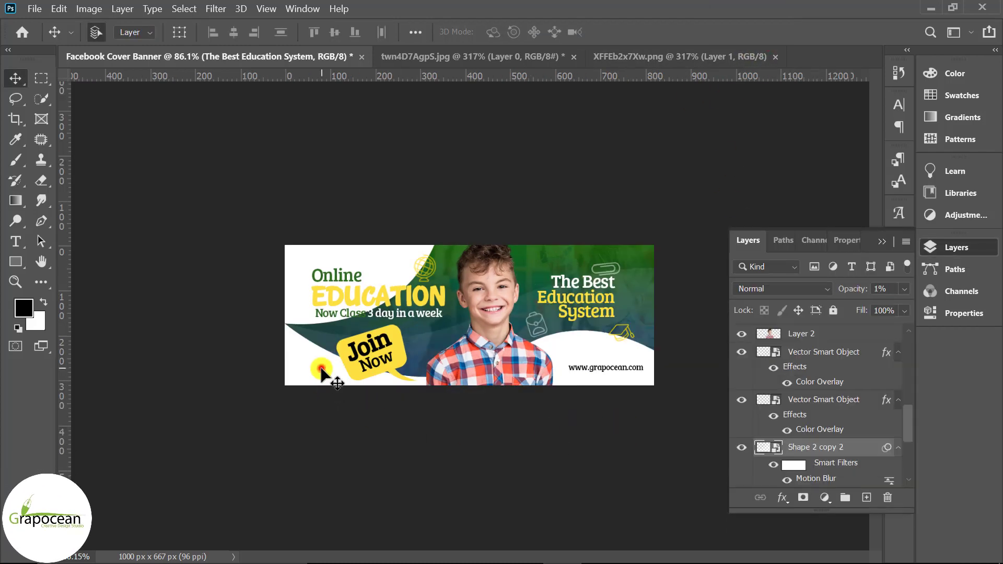
pyautogui.click(826, 466)
pyautogui.scroll(-3, 851, 434)
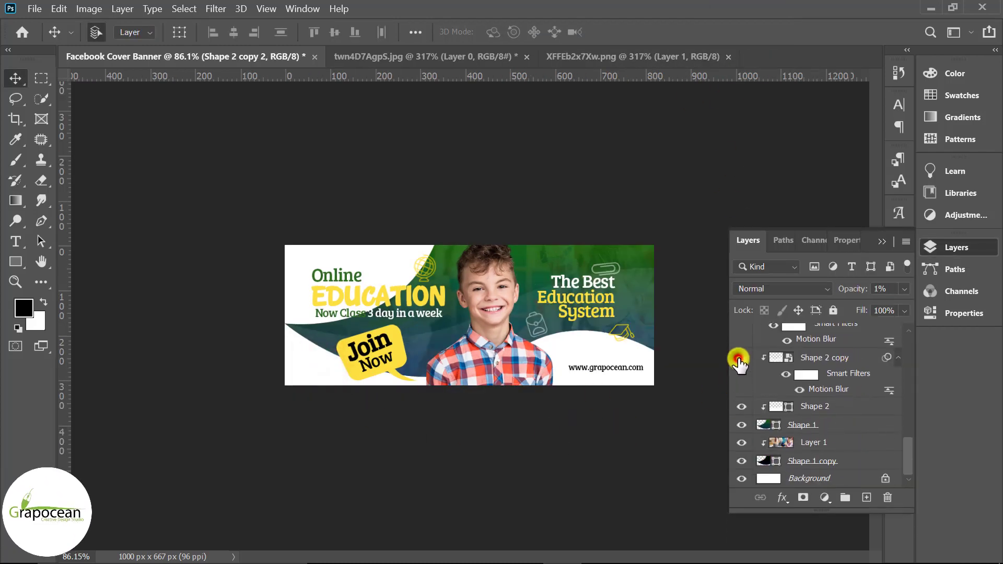
pyautogui.click(741, 358)
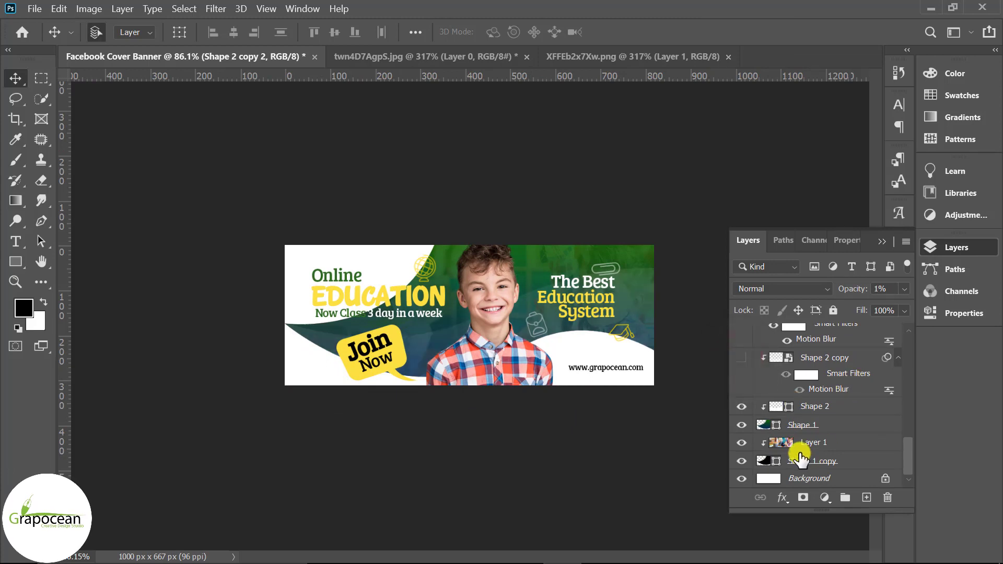
pyautogui.click(829, 479)
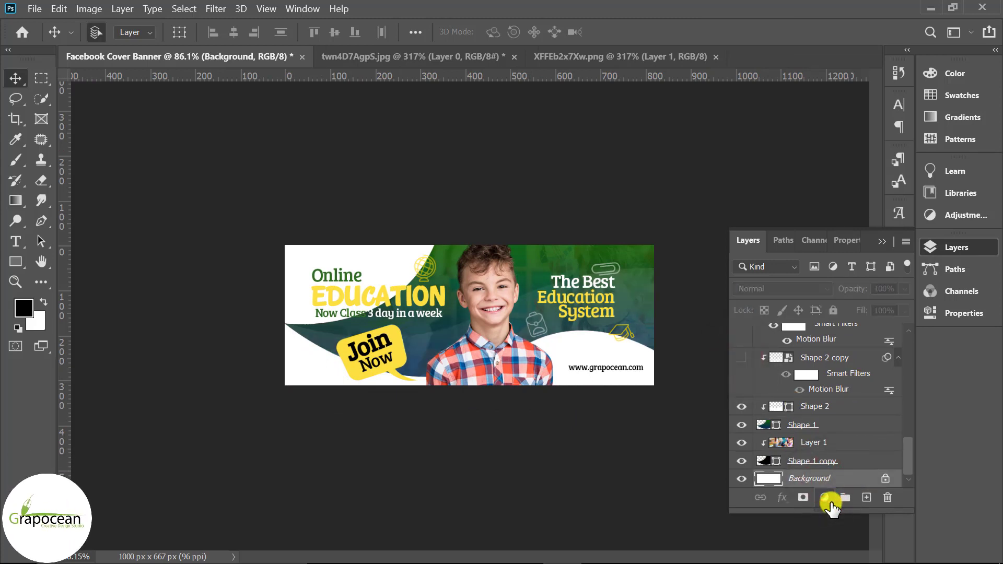
pyautogui.hotkey('ctrl', 'j')
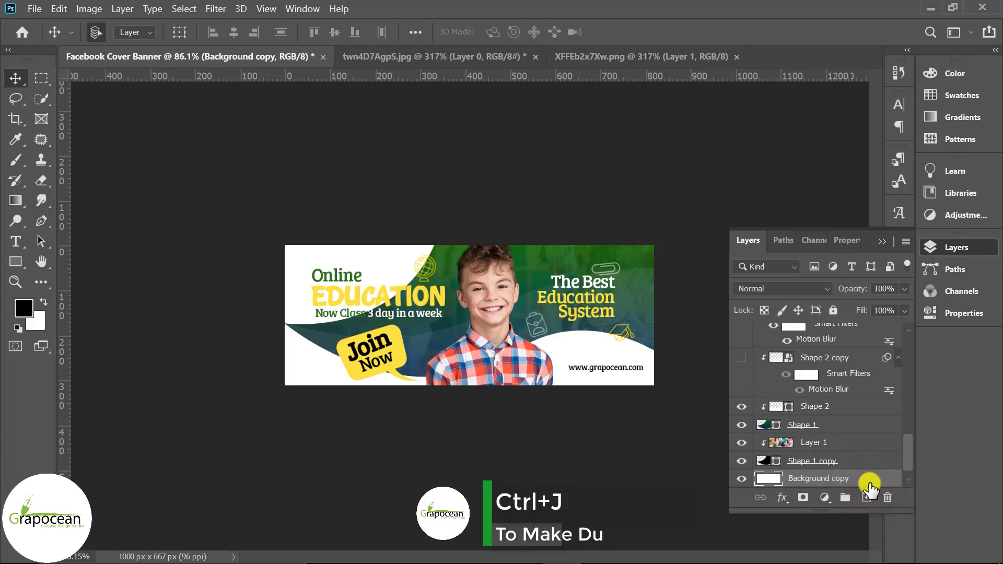
# Apply a green Grass Pattern Overlay to the Background copy layer.
pyautogui.rightClick(857, 478)
pyautogui.click(726, 28)
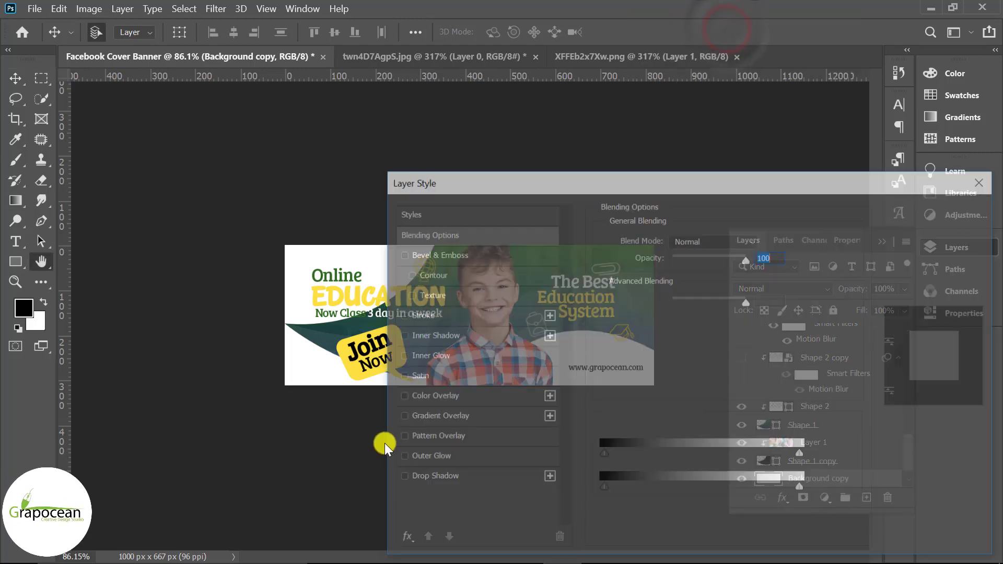
pyautogui.click(438, 438)
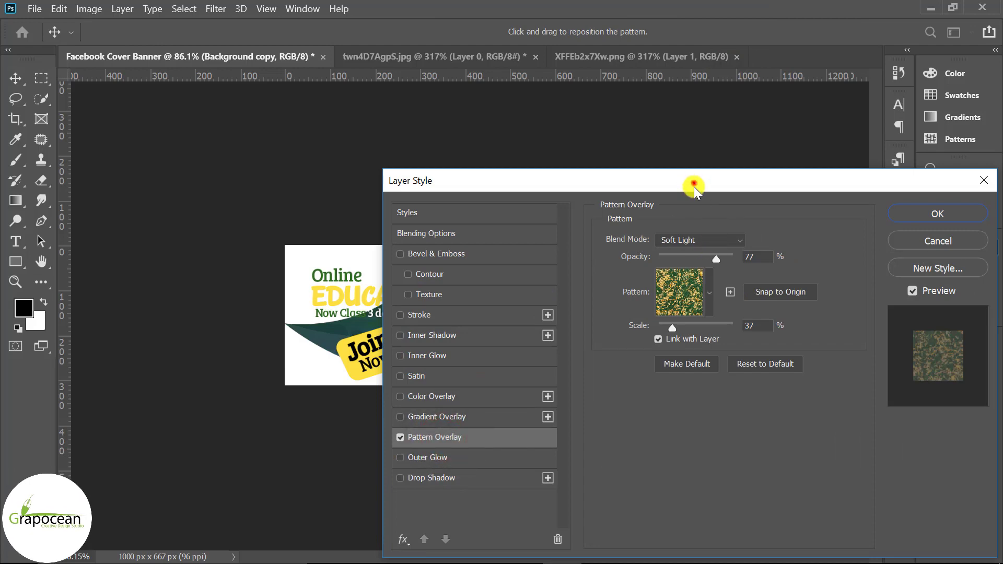
pyautogui.moveTo(695, 188); pyautogui.dragTo(606, 248)
pyautogui.click(622, 353)
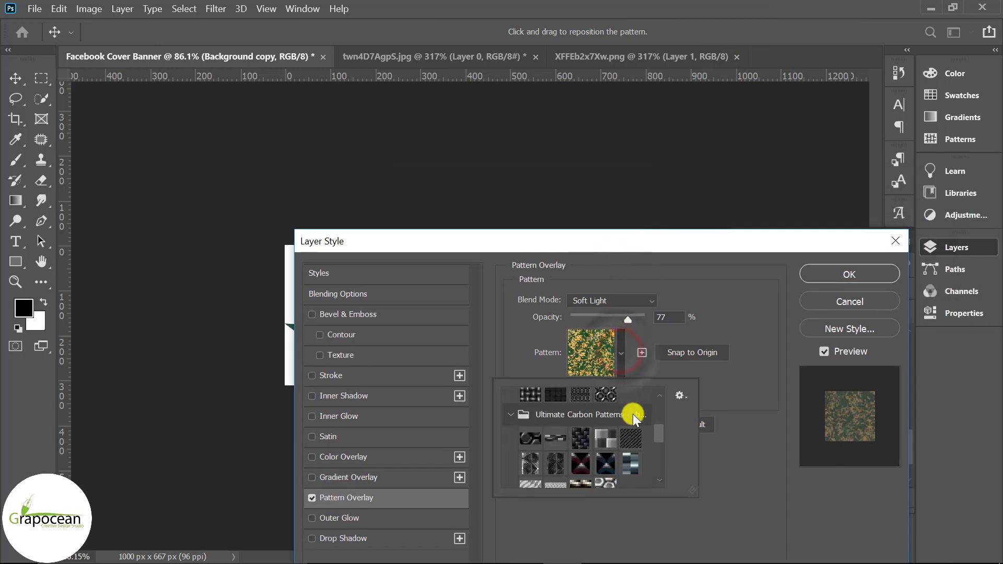
pyautogui.scroll(5, 622, 421)
pyautogui.click(581, 445)
pyautogui.click(850, 274)
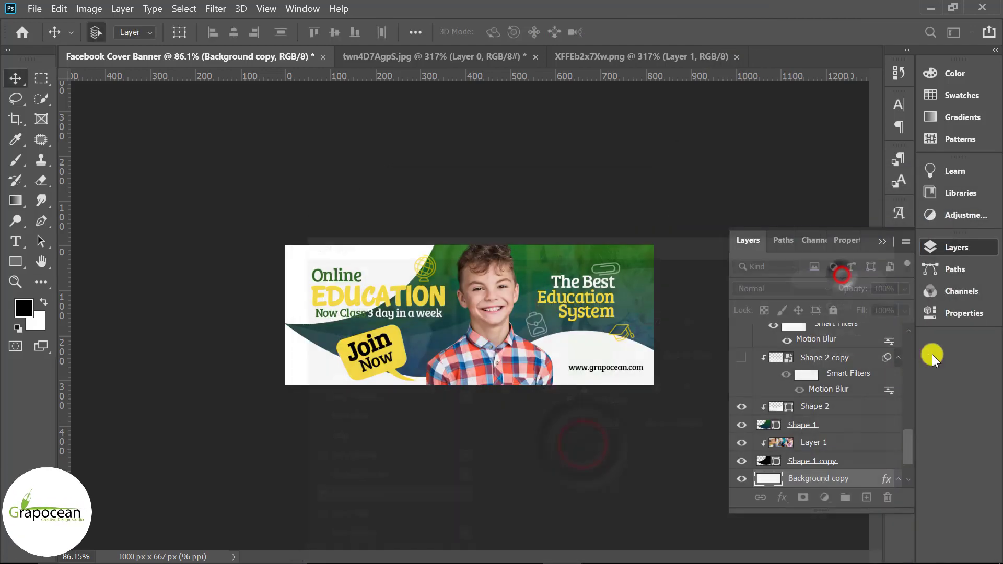
pyautogui.scroll(-1, 852, 458)
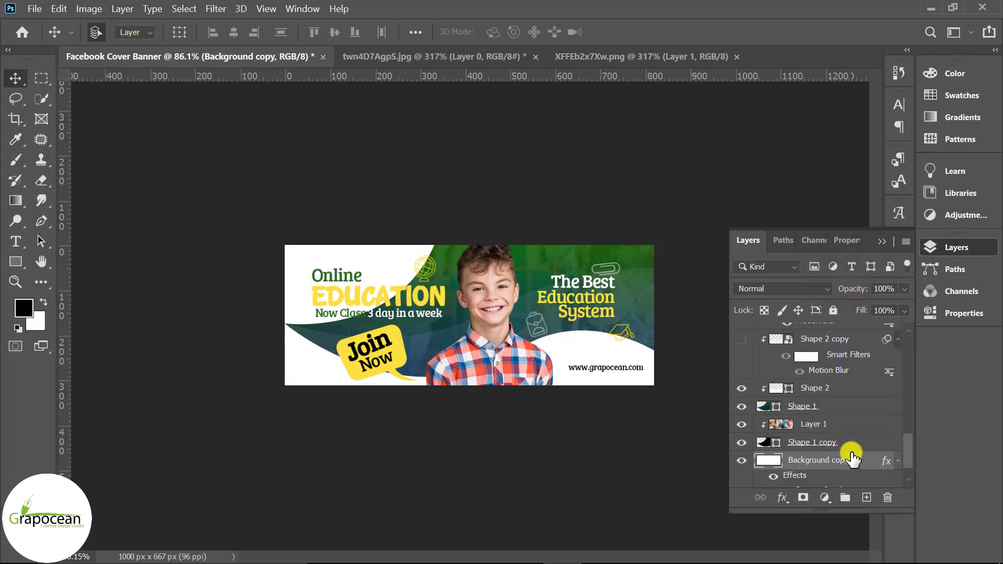
pyautogui.scroll(-2, 852, 459)
pyautogui.click(787, 290)
pyautogui.click(623, 492)
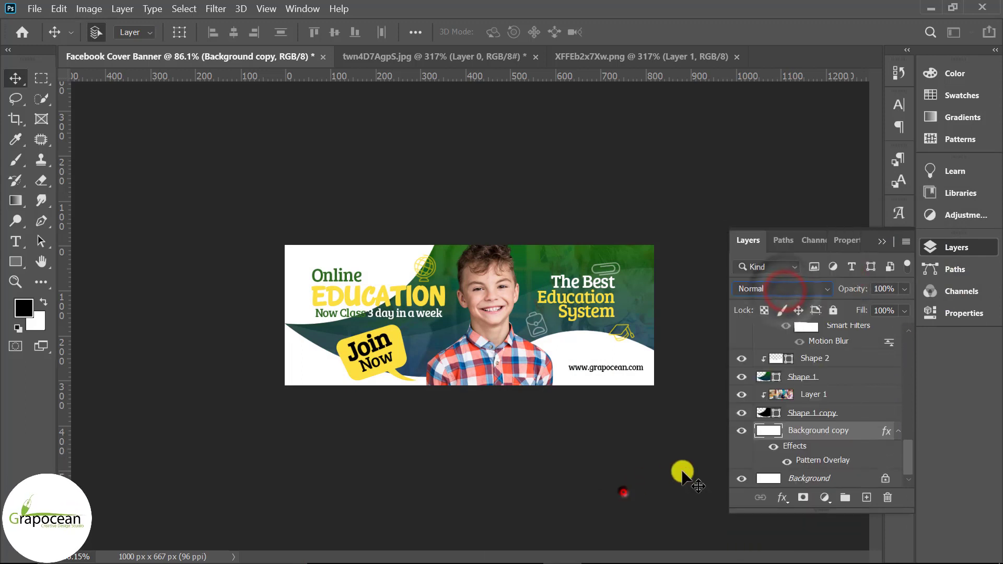
# Set the grass overlay to Normal blend, 100% opacity and roughly 11% scale.
pyautogui.doubleClick(807, 459)
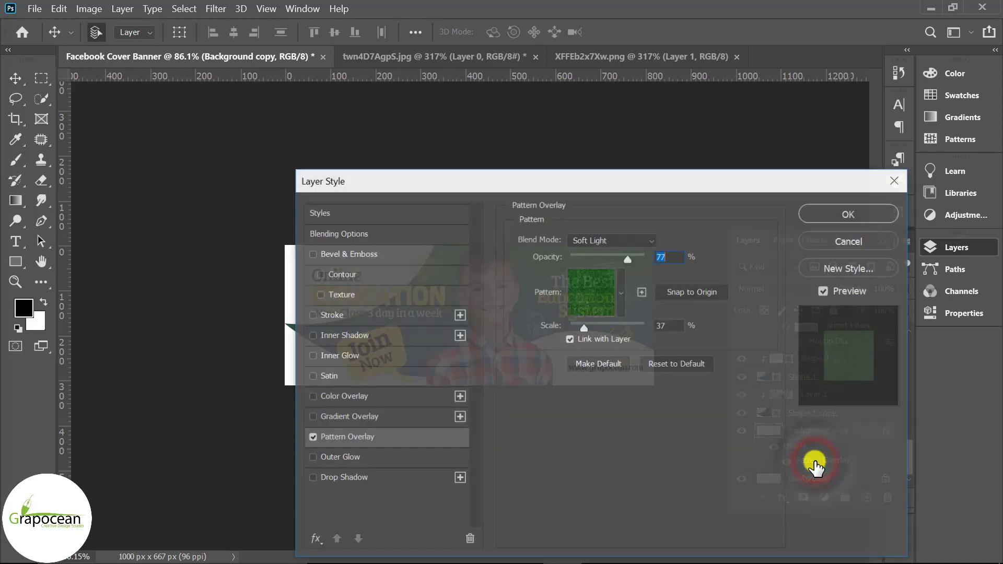
pyautogui.click(621, 240)
pyautogui.click(593, 179)
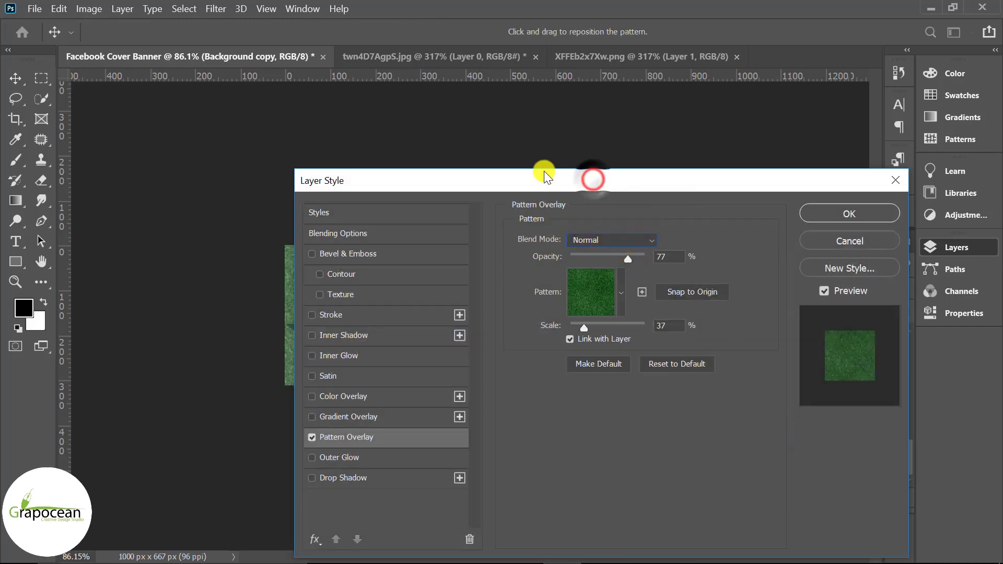
pyautogui.moveTo(563, 188)
pyautogui.mouseDown()
pyautogui.moveTo(778, 250)
pyautogui.moveTo(845, 241)
pyautogui.mouseUp()
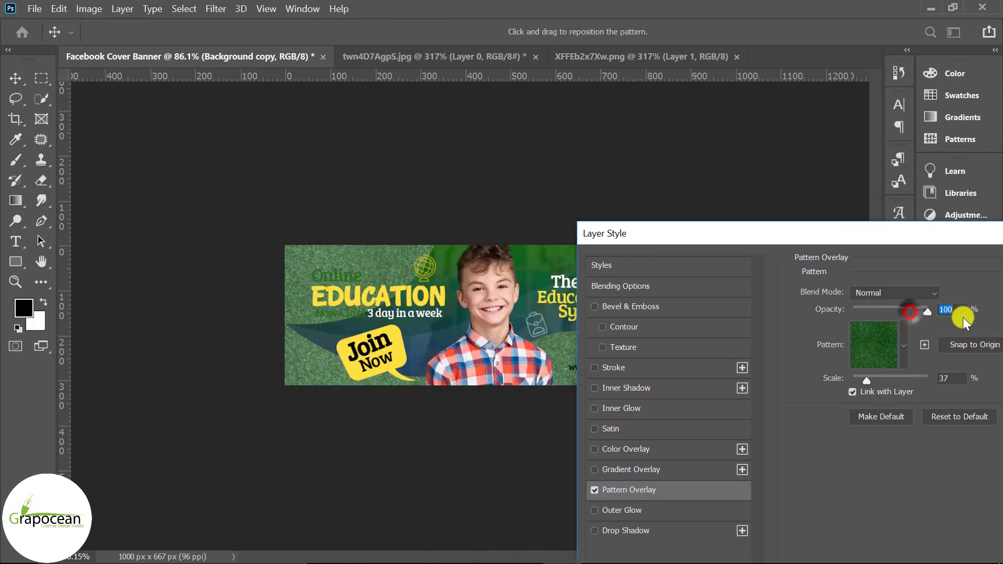
pyautogui.moveTo(910, 312); pyautogui.dragTo(923, 314)
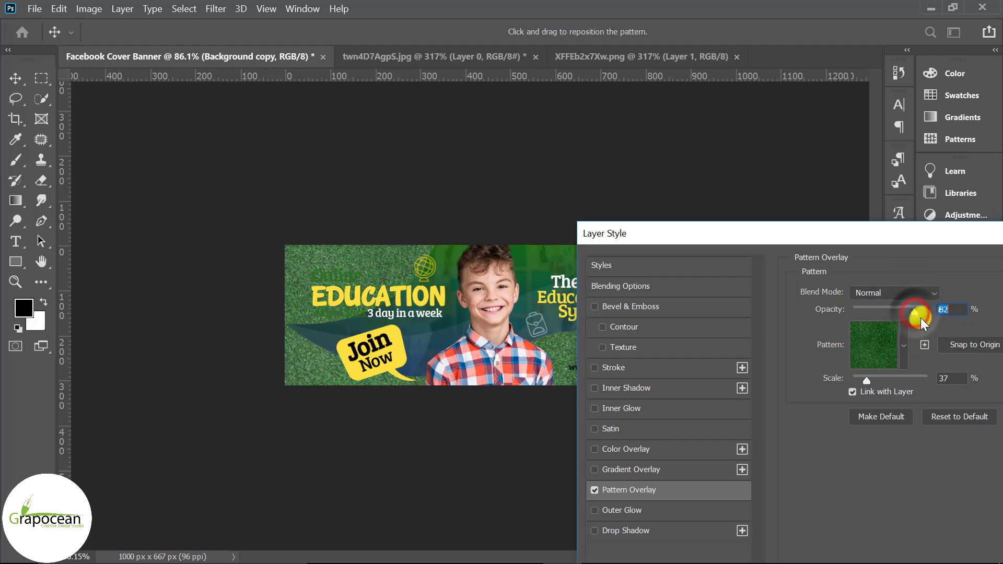
pyautogui.moveTo(915, 313); pyautogui.dragTo(957, 316)
pyautogui.moveTo(798, 239); pyautogui.dragTo(802, 249)
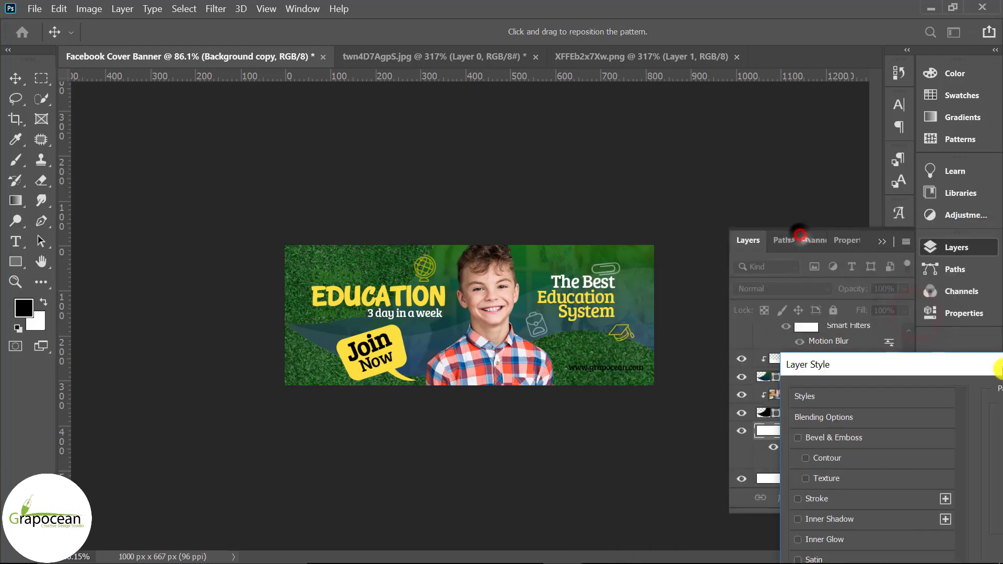
pyautogui.moveTo(870, 389); pyautogui.dragTo(860, 390)
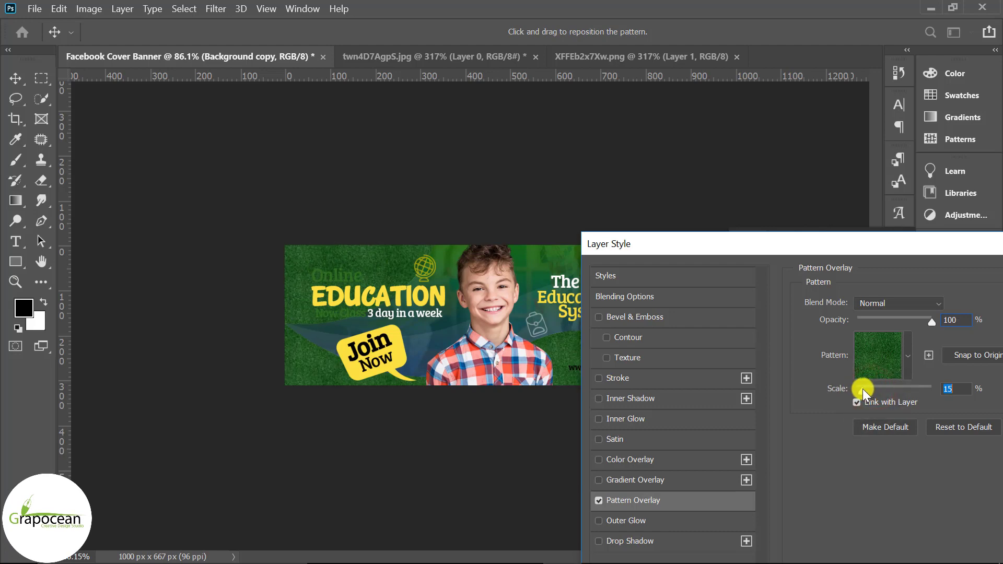
pyautogui.moveTo(748, 242)
pyautogui.mouseDown()
pyautogui.moveTo(946, 430)
pyautogui.moveTo(488, 390)
pyautogui.mouseUp()
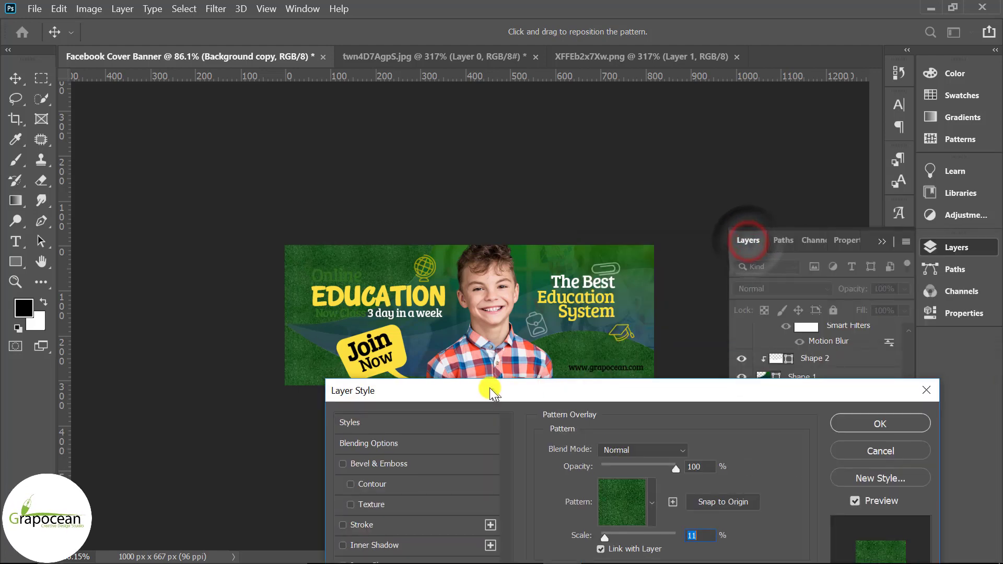
pyautogui.click(867, 419)
pyautogui.scroll(2, 264, 311)
pyautogui.scroll(1, 264, 311)
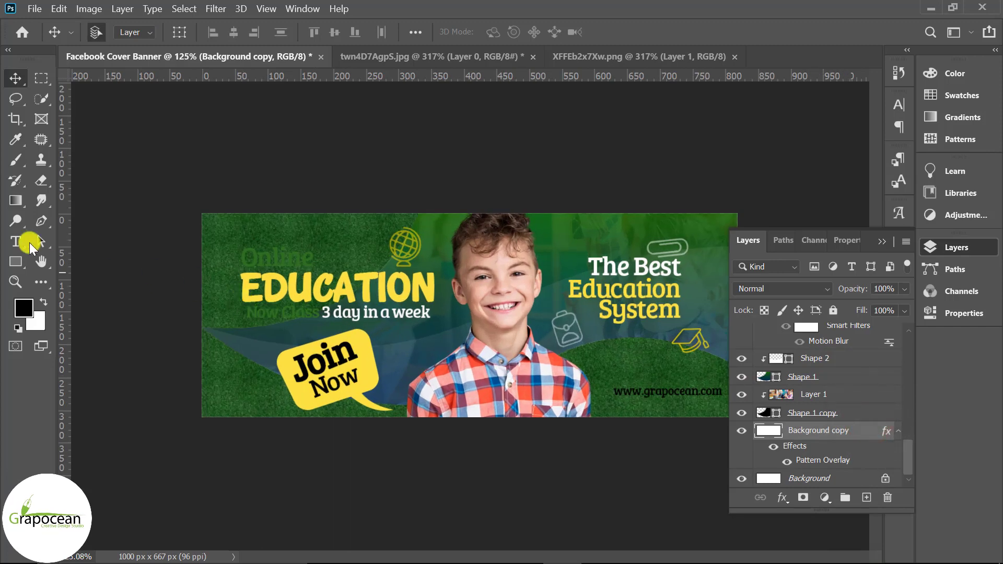
# Recolour the word 'Online' to white.
pyautogui.click(16, 241)
pyautogui.doubleClick(276, 257)
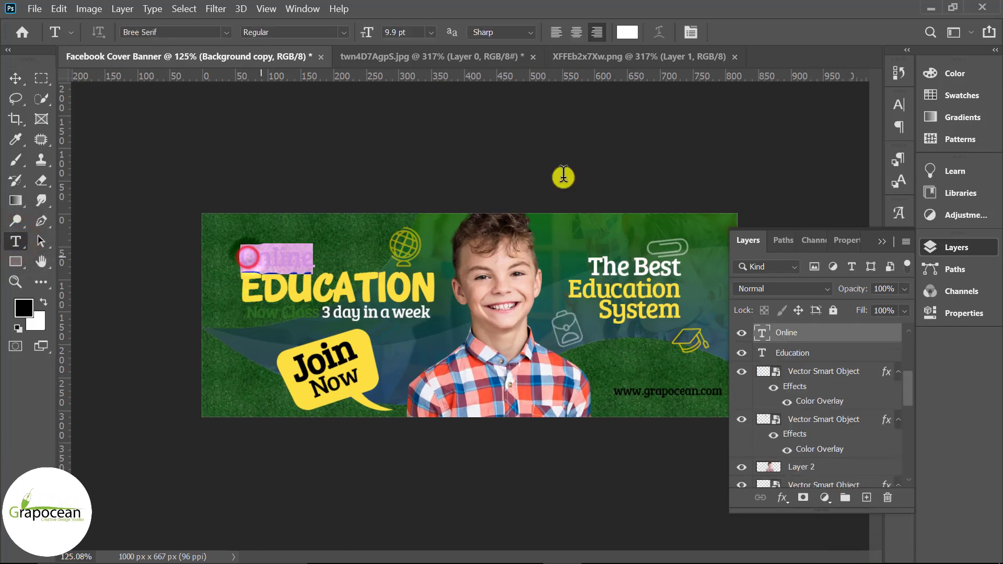
pyautogui.click(636, 33)
pyautogui.moveTo(566, 256); pyautogui.dragTo(561, 391)
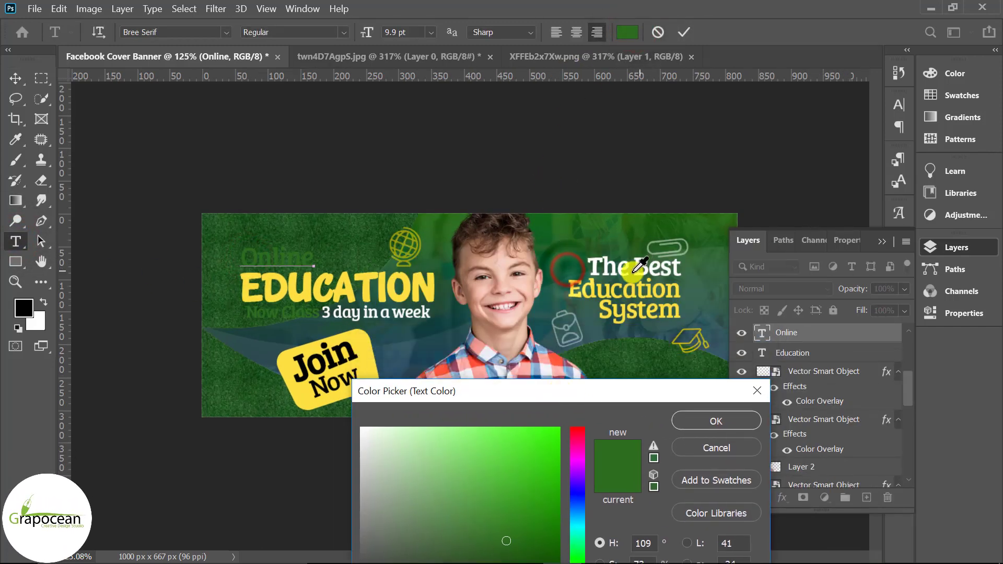
pyautogui.click(619, 269)
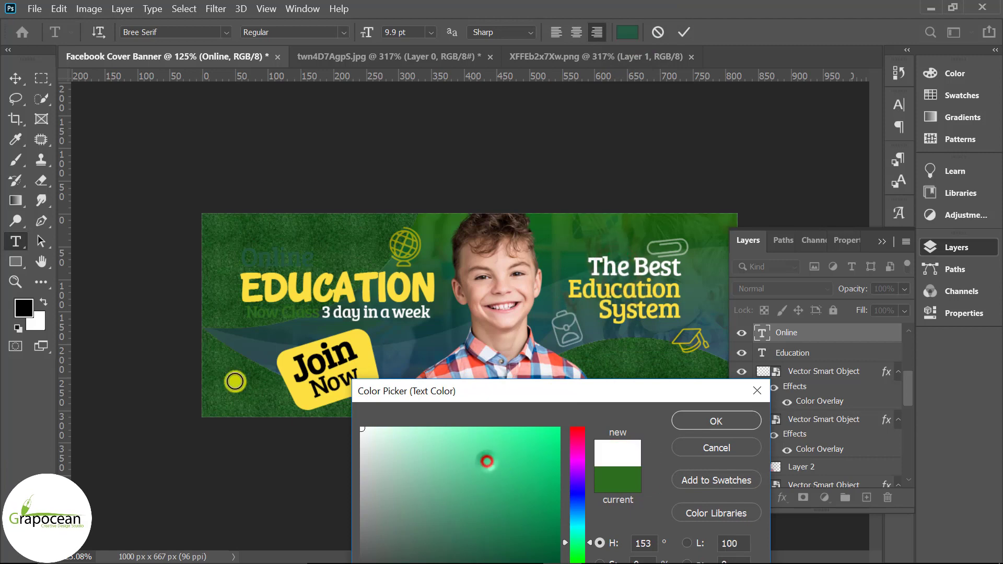
pyautogui.click(700, 421)
pyautogui.click(16, 78)
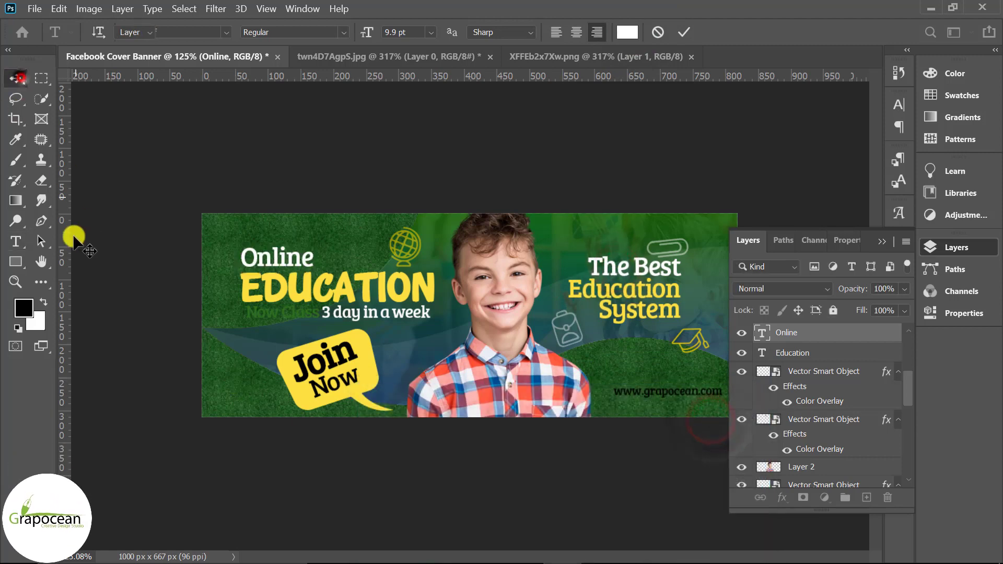
# Make the 'Now Class' words in the subtitle a brighter green.
pyautogui.click(15, 241)
pyautogui.moveTo(247, 313); pyautogui.dragTo(321, 313)
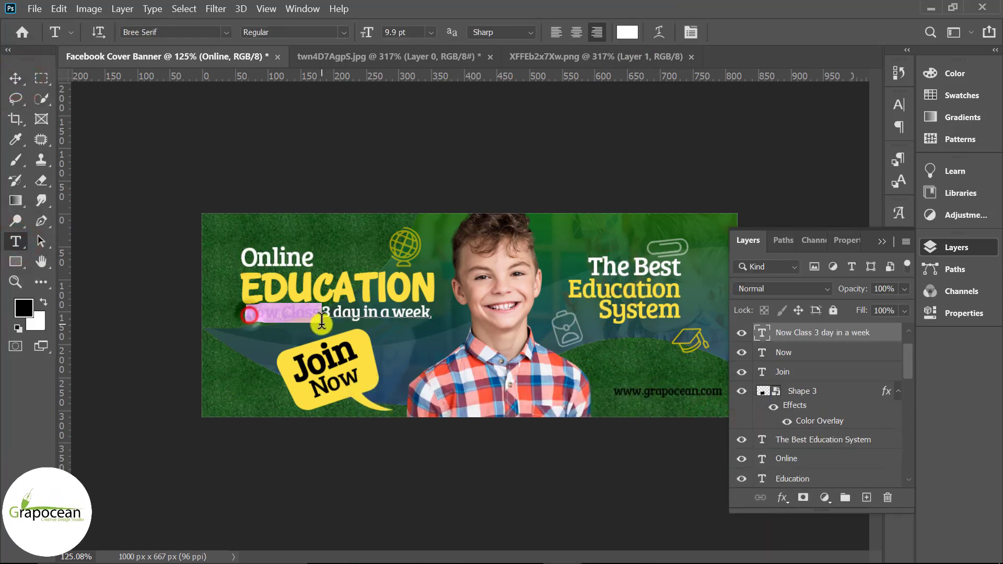
pyautogui.click(627, 32)
pyautogui.moveTo(516, 366); pyautogui.dragTo(548, 352)
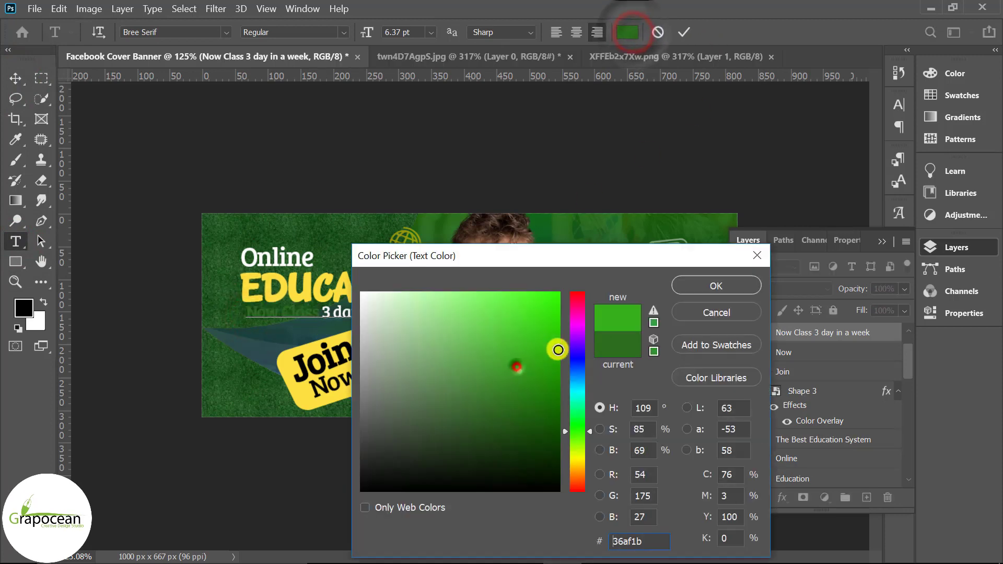
pyautogui.click(716, 286)
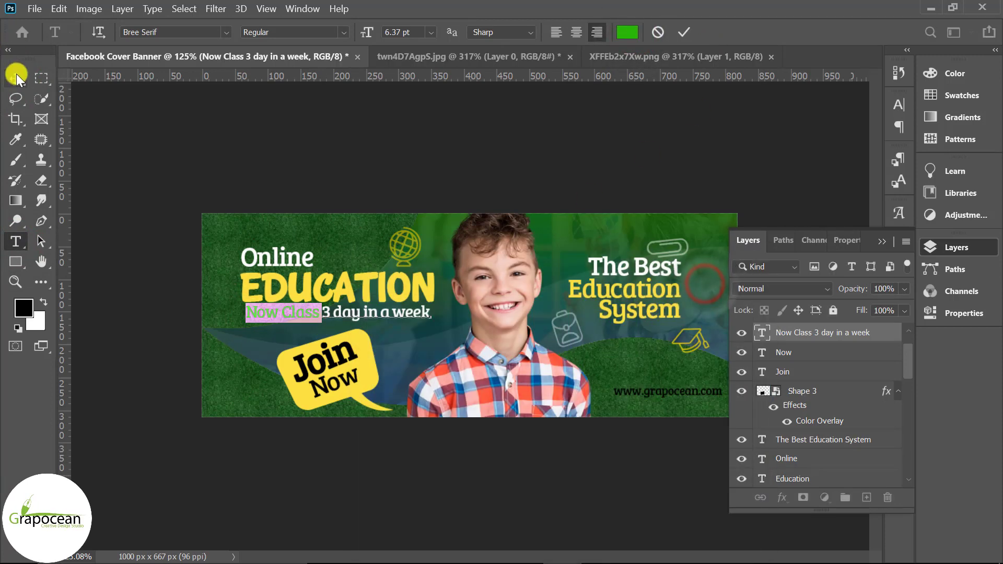
pyautogui.click(15, 78)
pyautogui.scroll(-3, 600, 423)
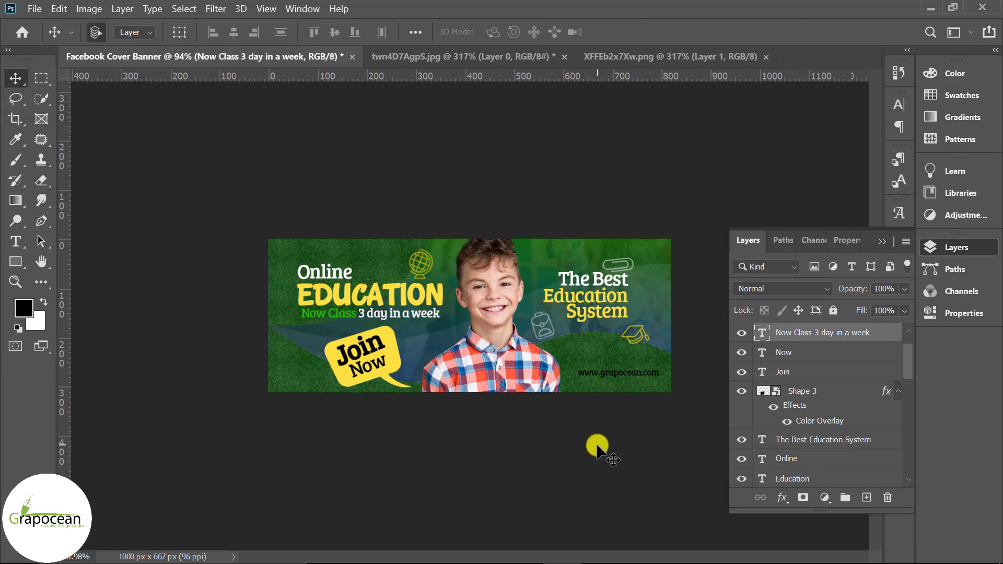
pyautogui.scroll(2, 462, 399)
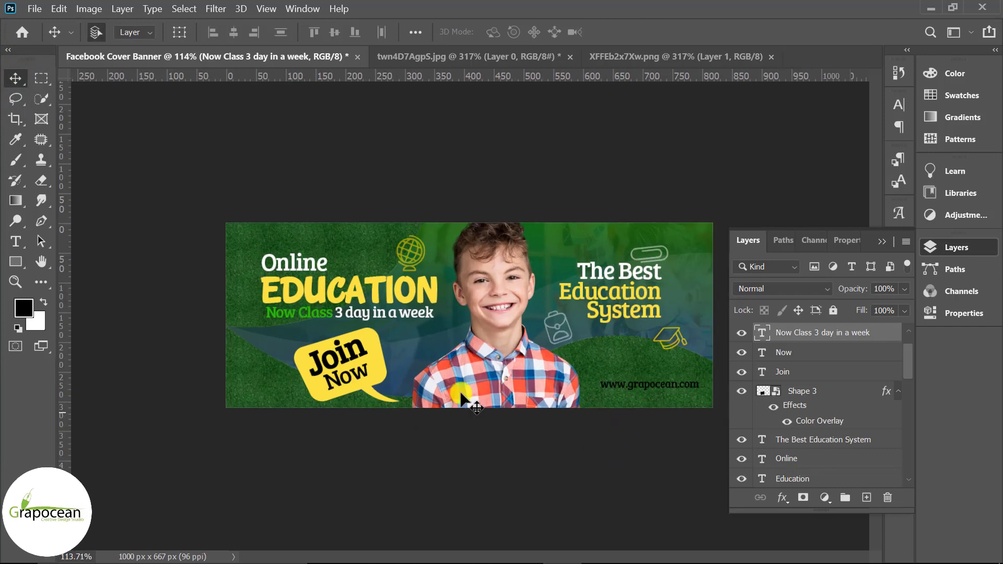
pyautogui.click(16, 242)
pyautogui.click(602, 385)
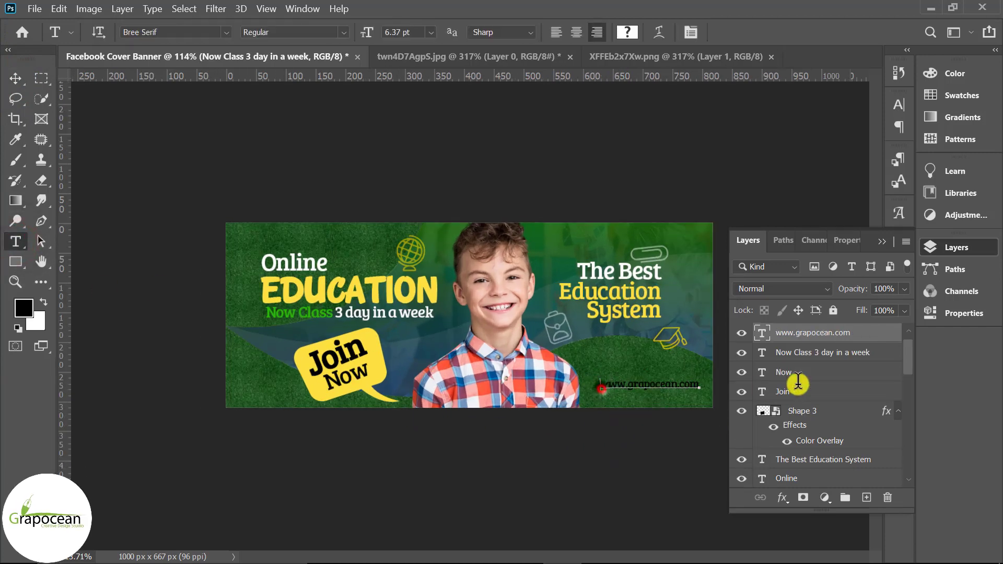
pyautogui.hotkey('ctrl', 'a')
pyautogui.click(625, 32)
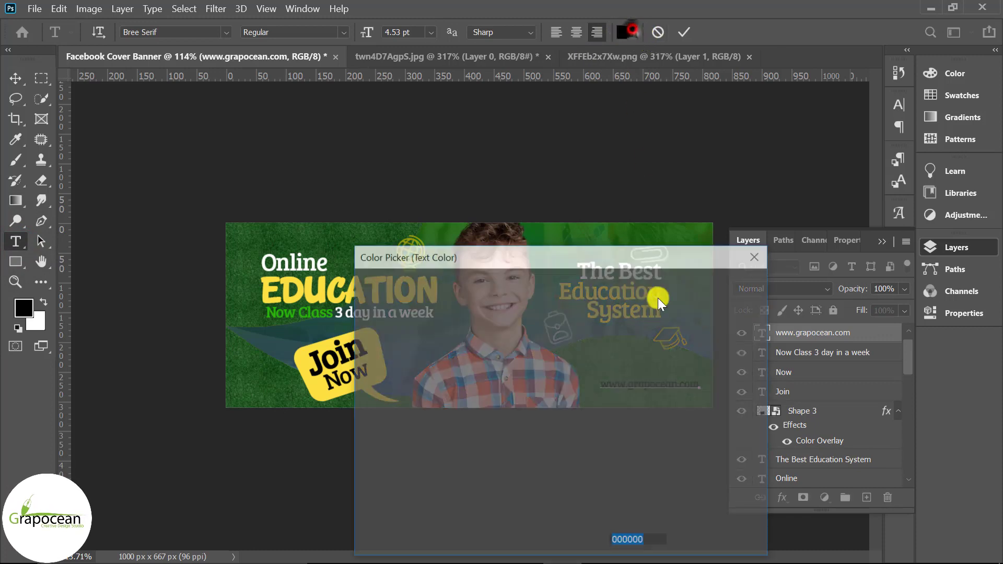
pyautogui.click(385, 347)
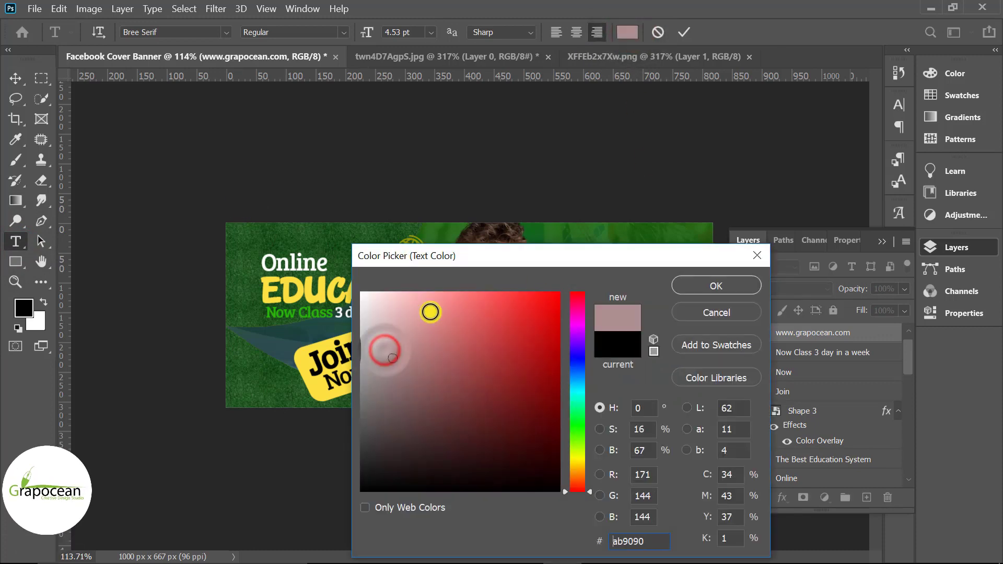
pyautogui.click(716, 284)
pyautogui.click(15, 79)
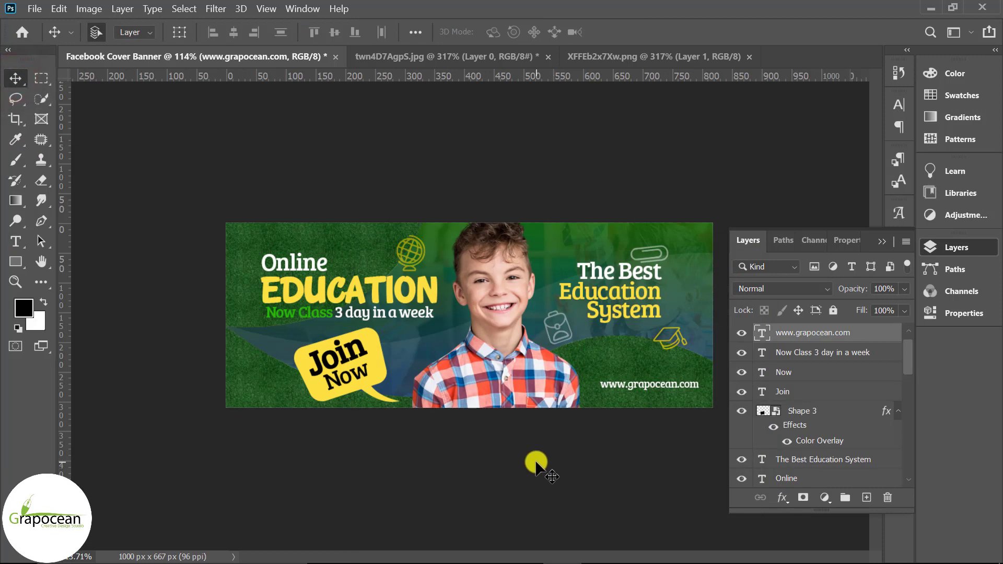
# Add a black Drop Shadow at 100% opacity to the Shape 1 copy wave layer.
pyautogui.scroll(-3, 846, 407)
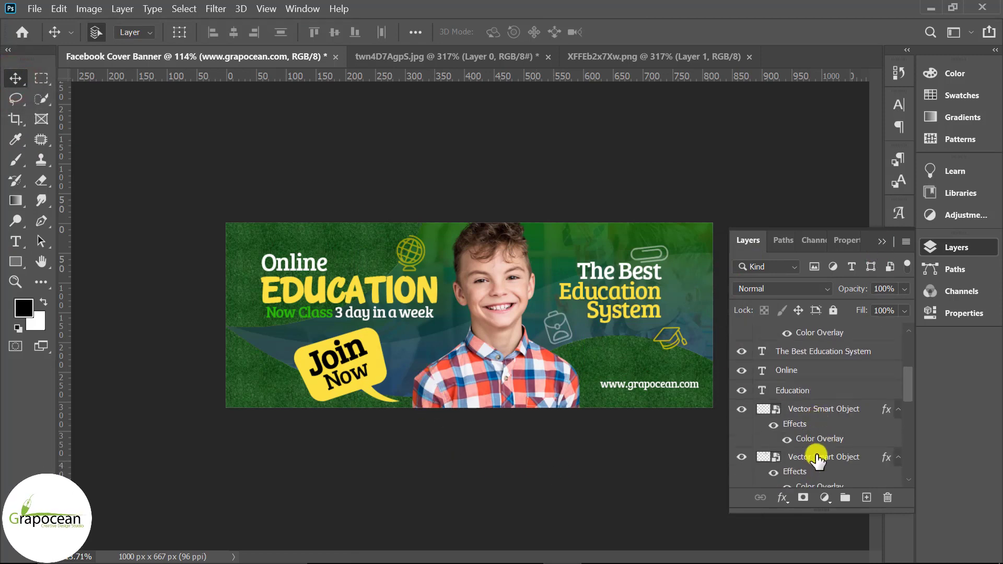
pyautogui.scroll(-3, 819, 457)
pyautogui.scroll(-3, 834, 449)
pyautogui.click(843, 415)
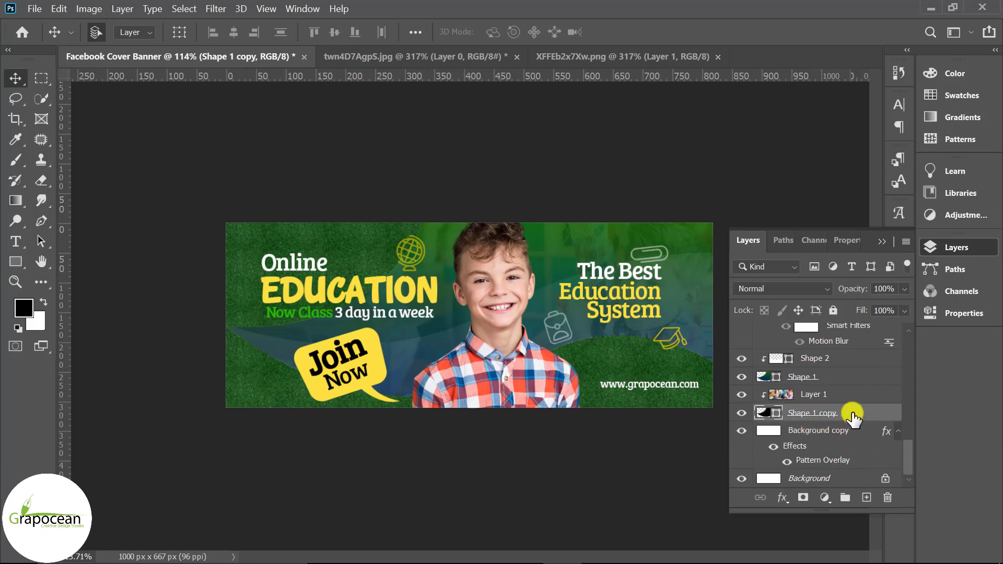
pyautogui.rightClick(852, 420)
pyautogui.click(707, 32)
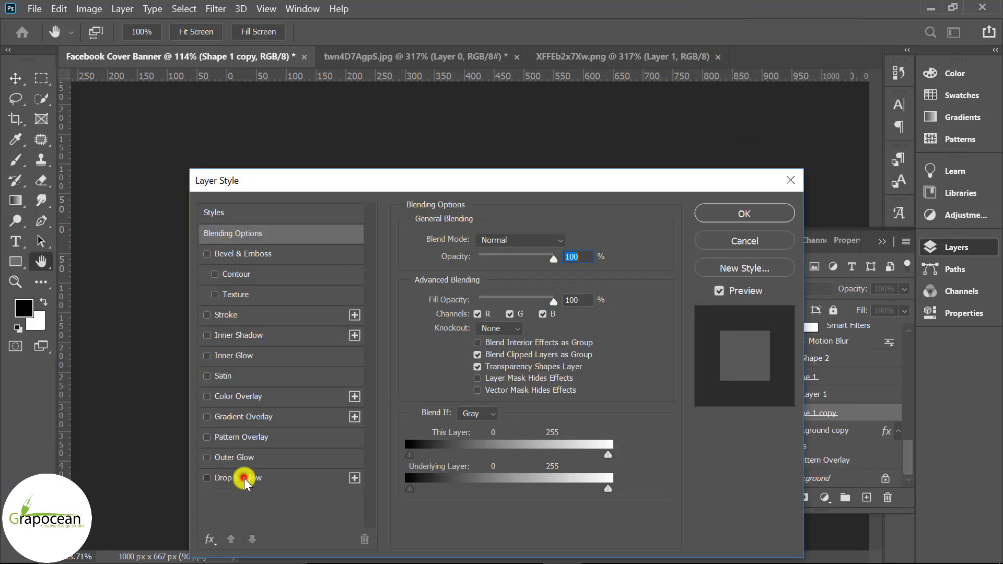
pyautogui.click(245, 483)
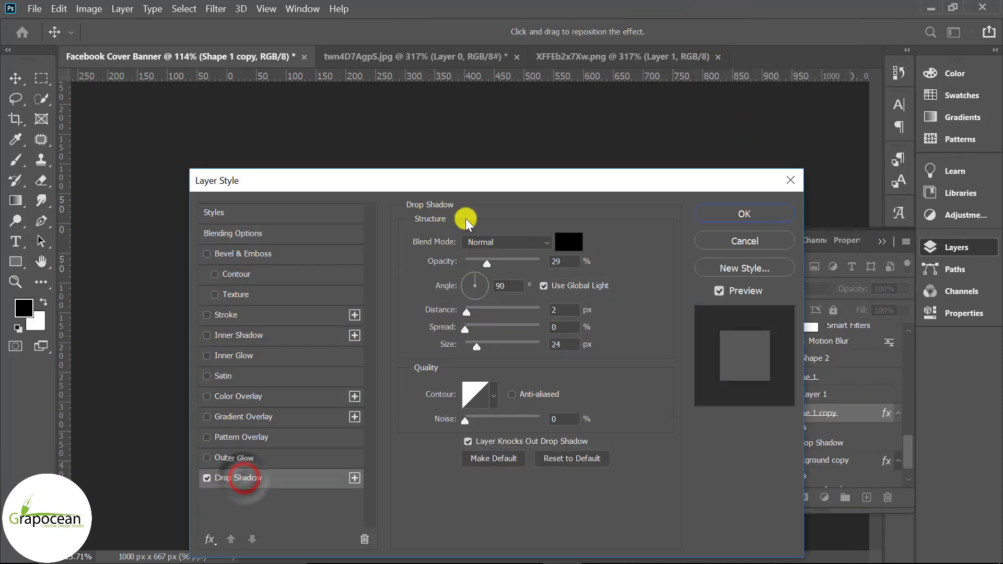
pyautogui.moveTo(439, 183)
pyautogui.mouseDown()
pyautogui.moveTo(909, 159)
pyautogui.moveTo(819, 221)
pyautogui.mouseUp()
pyautogui.moveTo(868, 299); pyautogui.dragTo(934, 303)
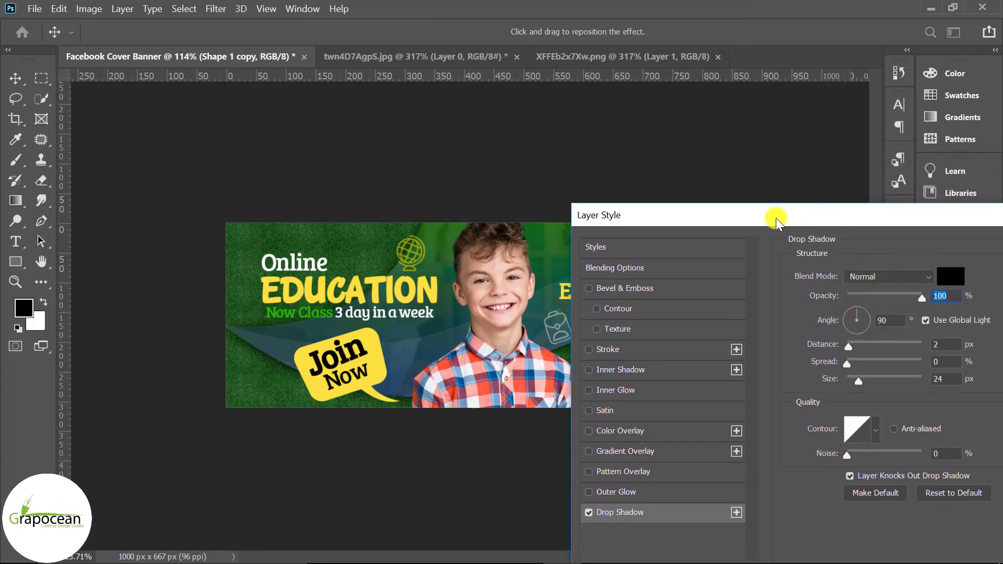
pyautogui.moveTo(781, 219); pyautogui.dragTo(996, 359)
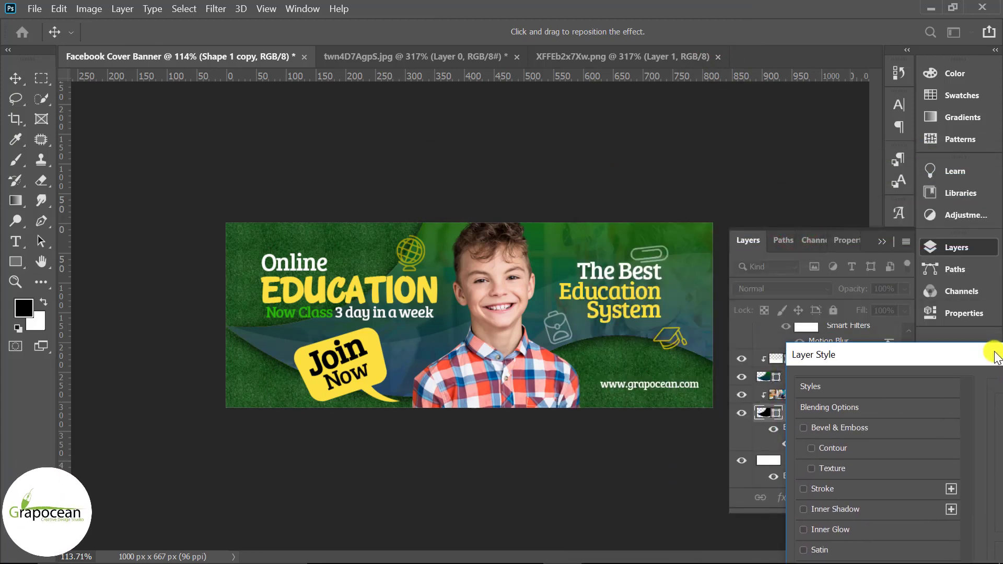
pyautogui.moveTo(996, 359); pyautogui.dragTo(311, 419)
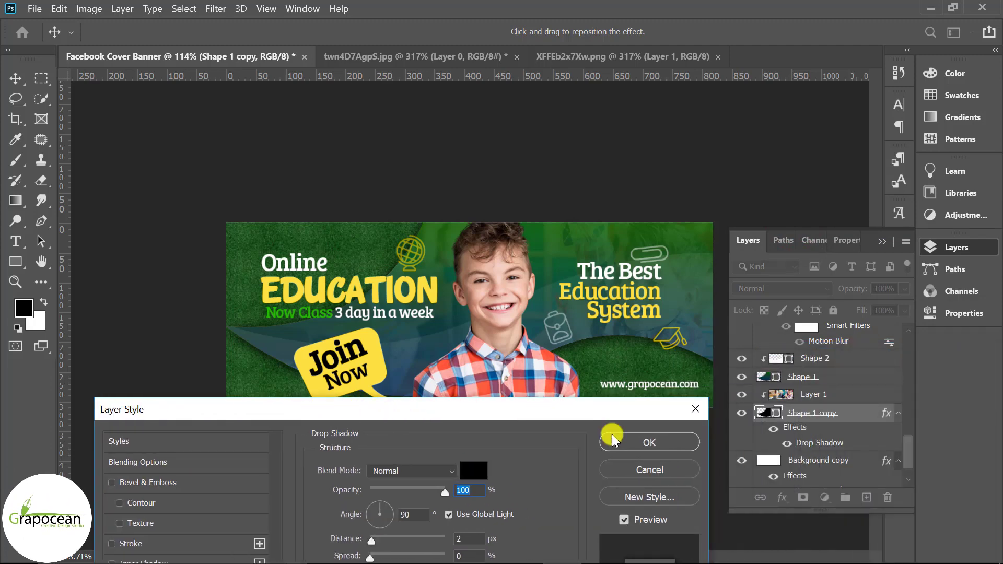
pyautogui.click(616, 439)
pyautogui.click(469, 363)
# Discard a stray new empty layer and duplicate the boy's Layer 2 with Ctrl+J.
pyautogui.click(826, 351)
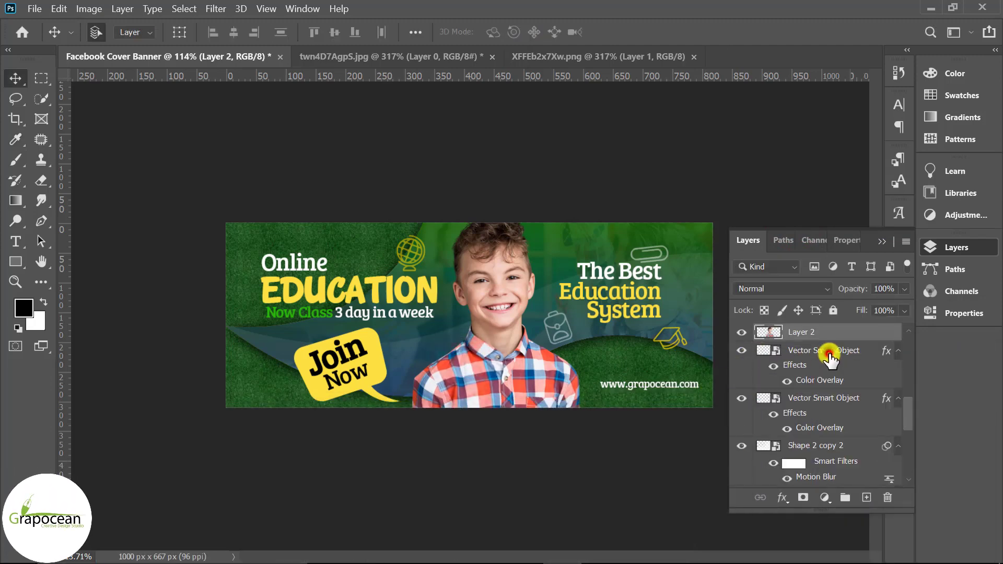
pyautogui.click(866, 497)
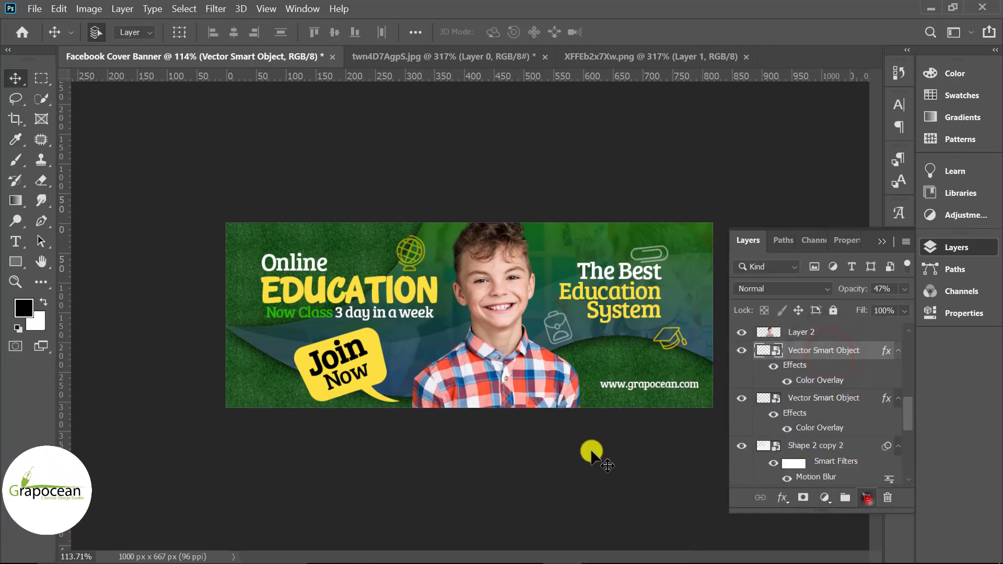
pyautogui.rightClick(15, 157)
pyautogui.click(73, 156)
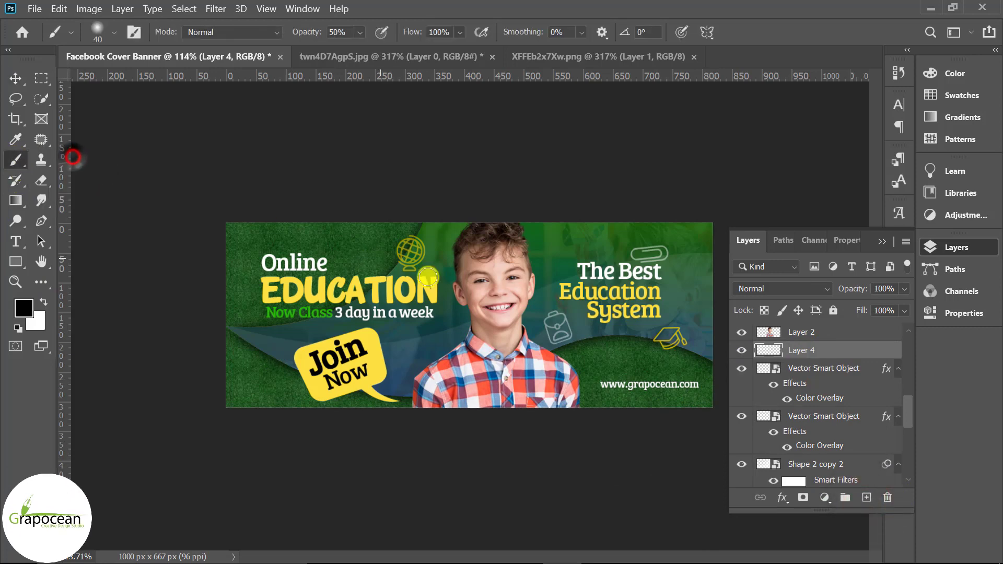
pyautogui.hotkey('ctrl', 'z')
pyautogui.click(838, 334)
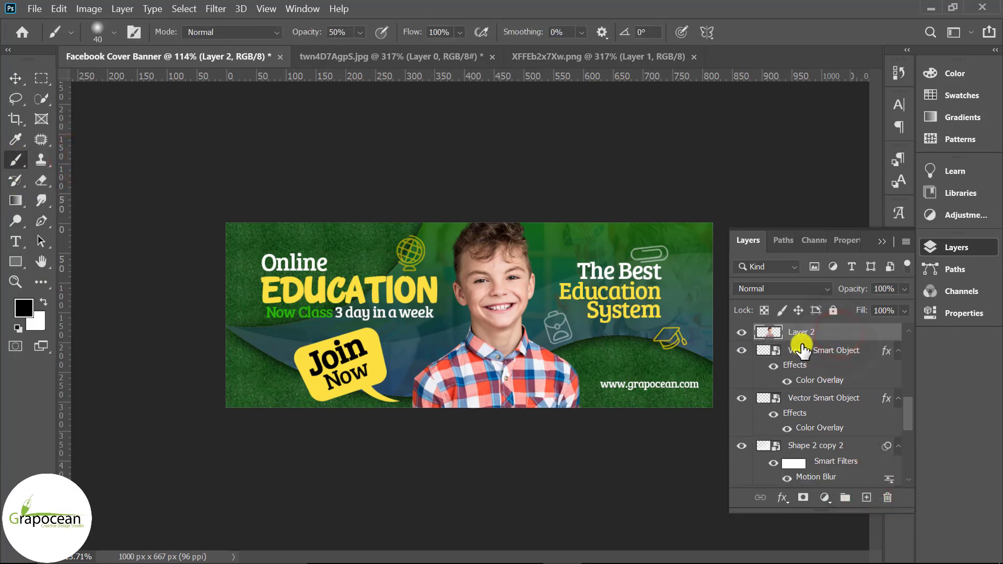
pyautogui.hotkey('ctrl', 'j')
# Give the lower copy of the boy a black Color Overlay.
pyautogui.click(843, 351)
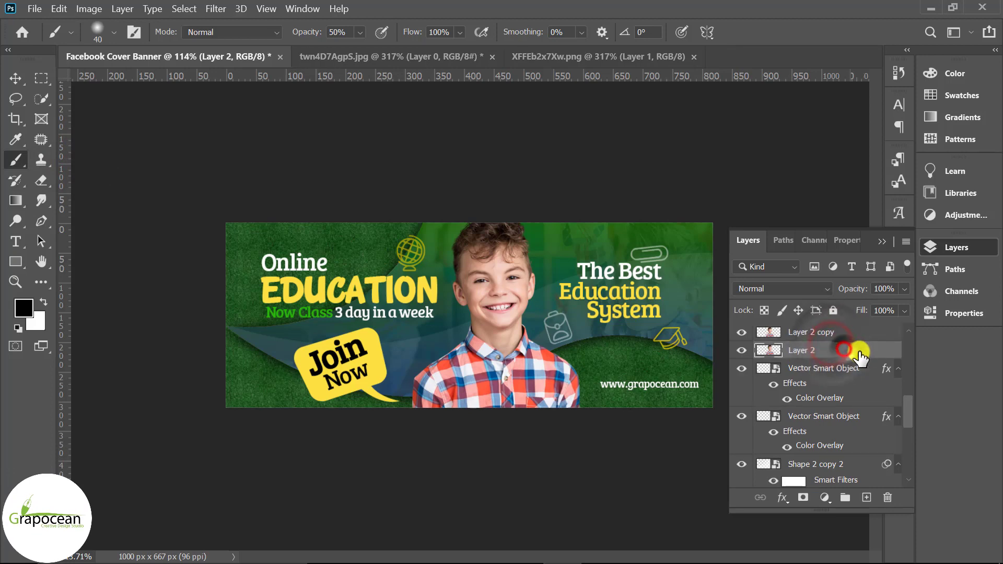
pyautogui.rightClick(842, 351)
pyautogui.click(679, 67)
pyautogui.click(690, 30)
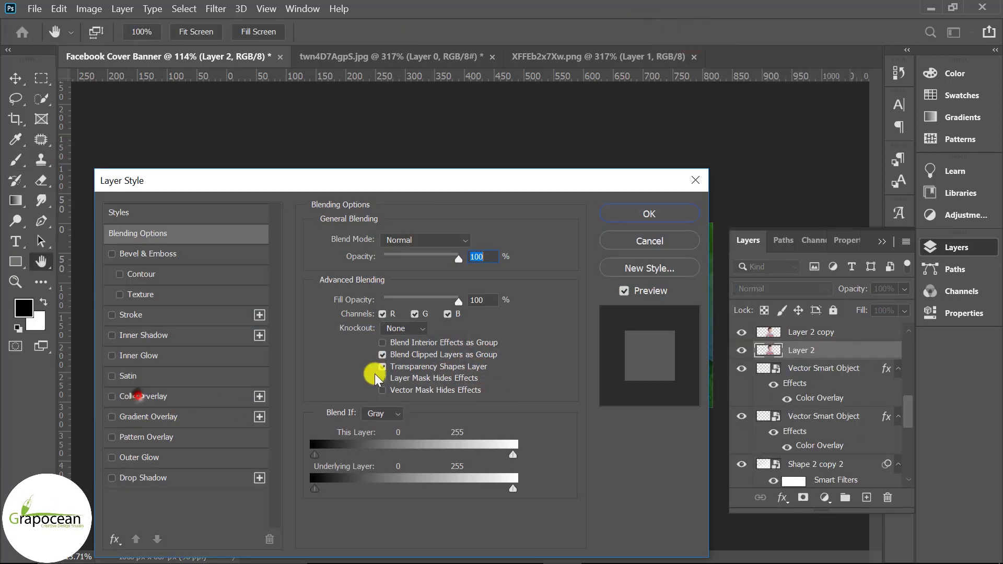
pyautogui.click(138, 396)
pyautogui.click(473, 241)
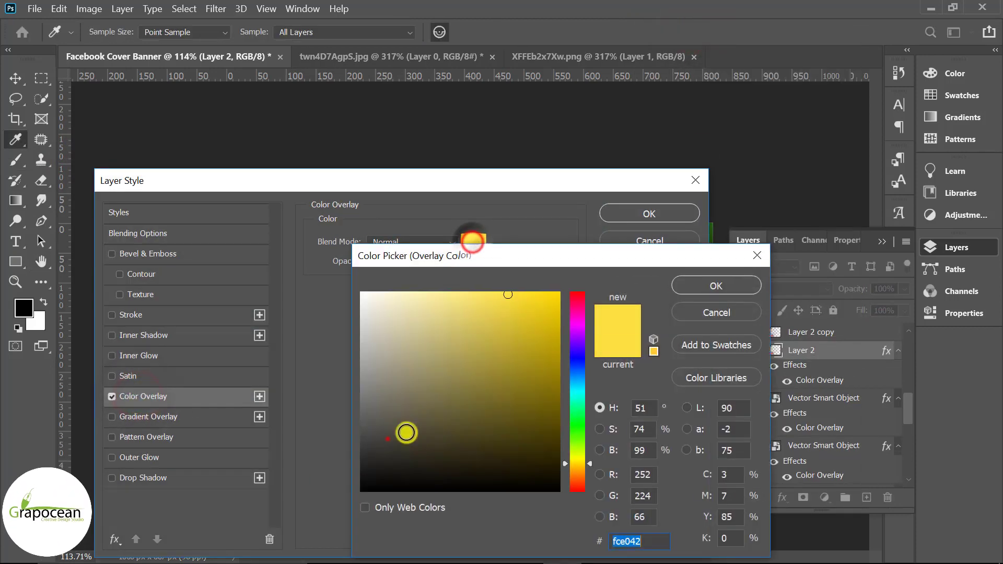
pyautogui.click(387, 439)
pyautogui.click(747, 284)
pyautogui.click(651, 212)
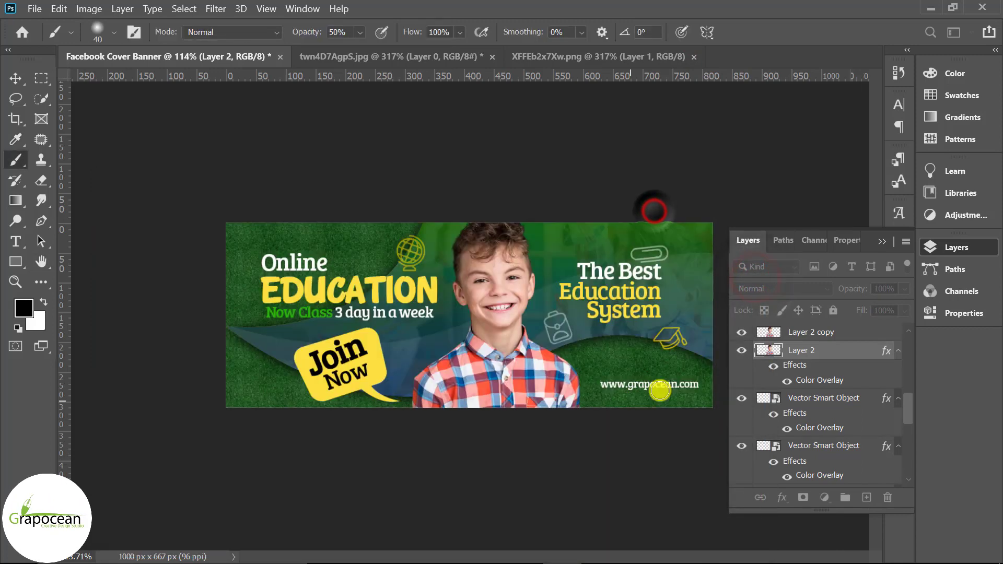
# Slant the black silhouette to the left and lower its opacity to about 23%.
pyautogui.hotkey('ctrl', 't')
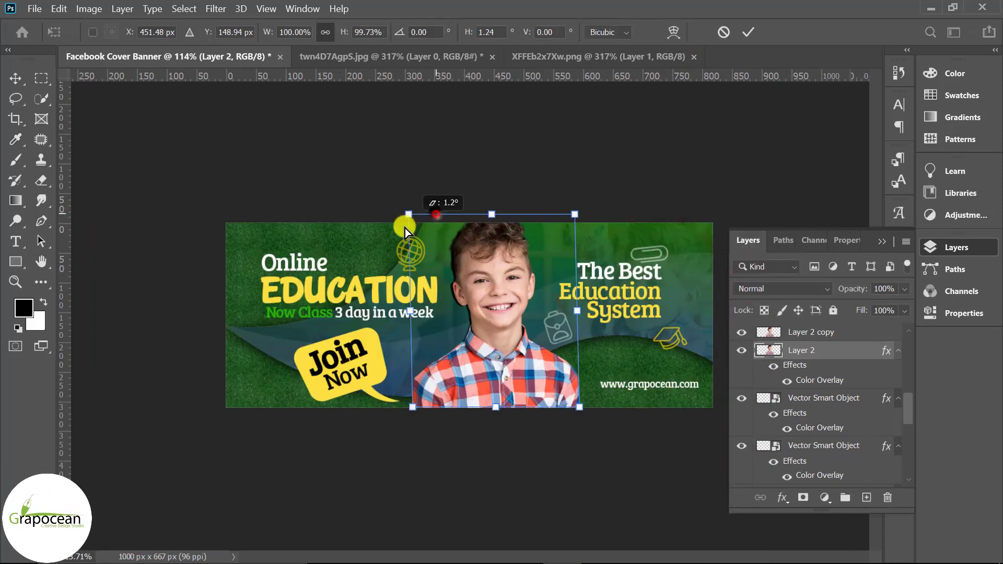
pyautogui.moveTo(405, 228); pyautogui.dragTo(385, 237)
pyautogui.click(749, 32)
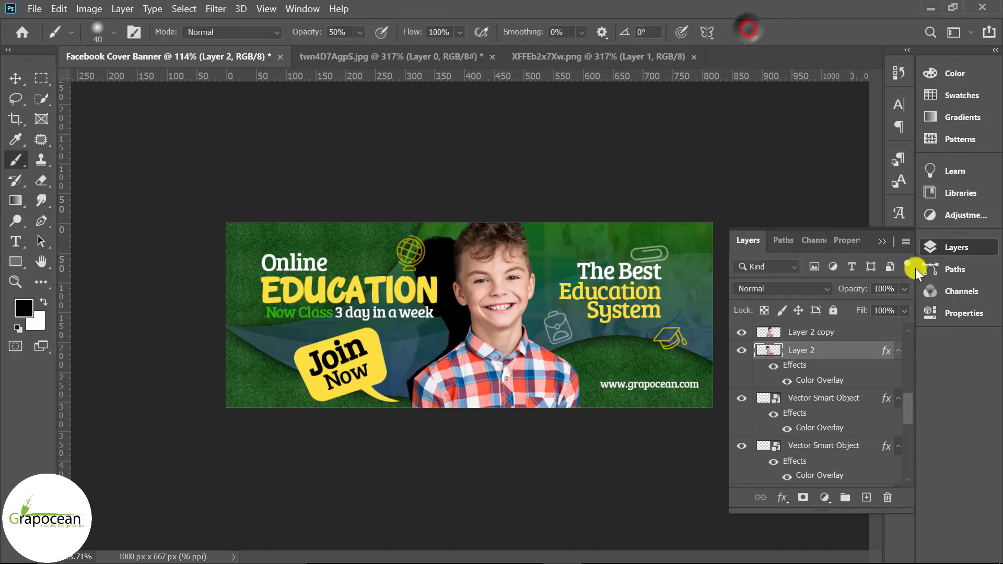
pyautogui.moveTo(887, 303); pyautogui.dragTo(848, 307)
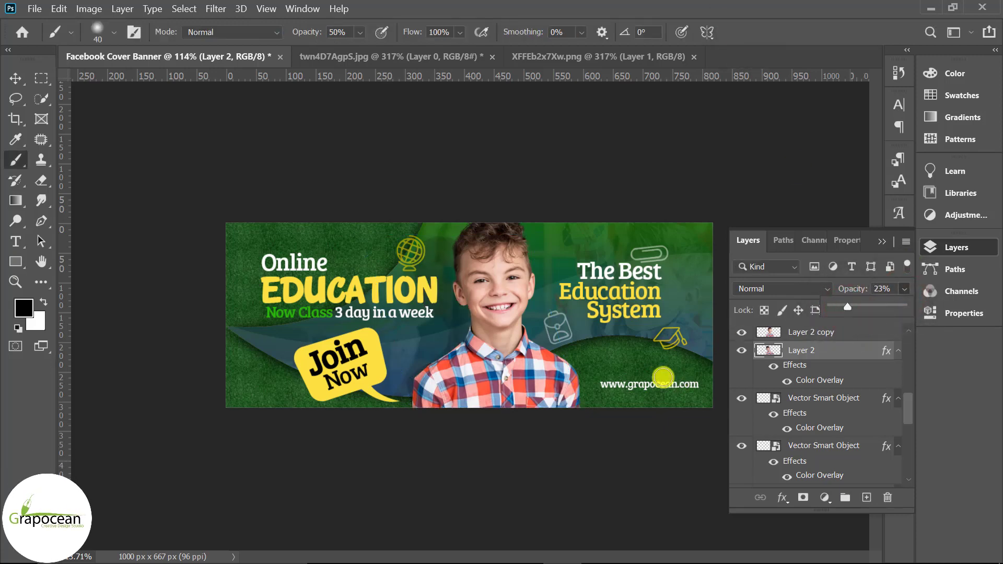
# Re-skew the silhouette so its top leans right, tucked behind the boy.
pyautogui.hotkey('ctrl', 't')
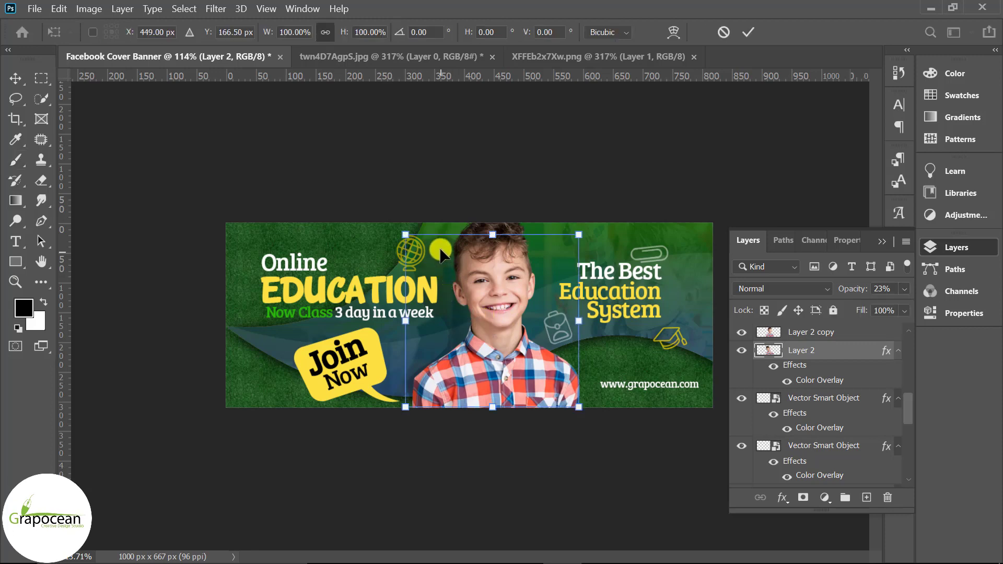
pyautogui.moveTo(437, 248); pyautogui.dragTo(457, 240)
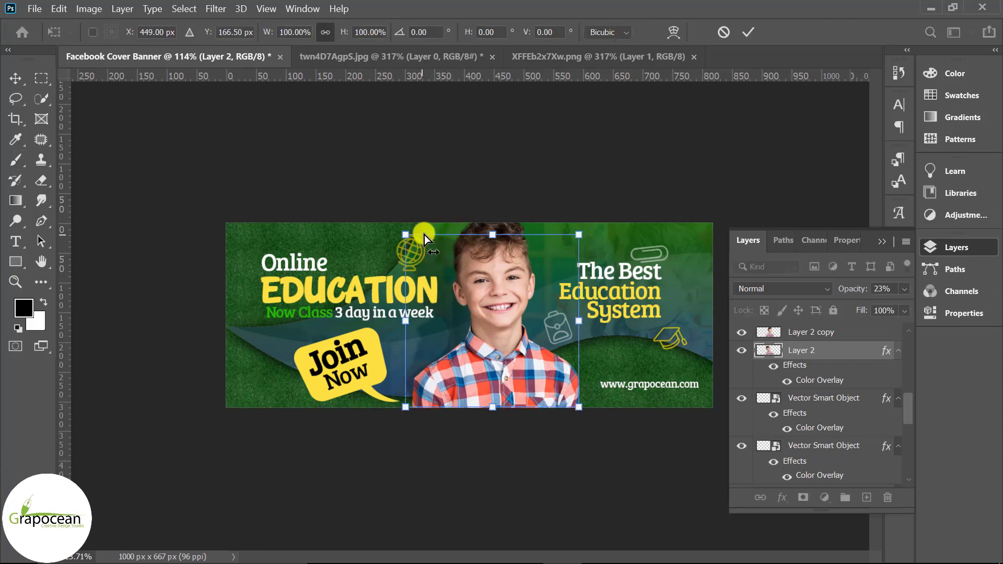
pyautogui.moveTo(405, 235); pyautogui.dragTo(435, 231)
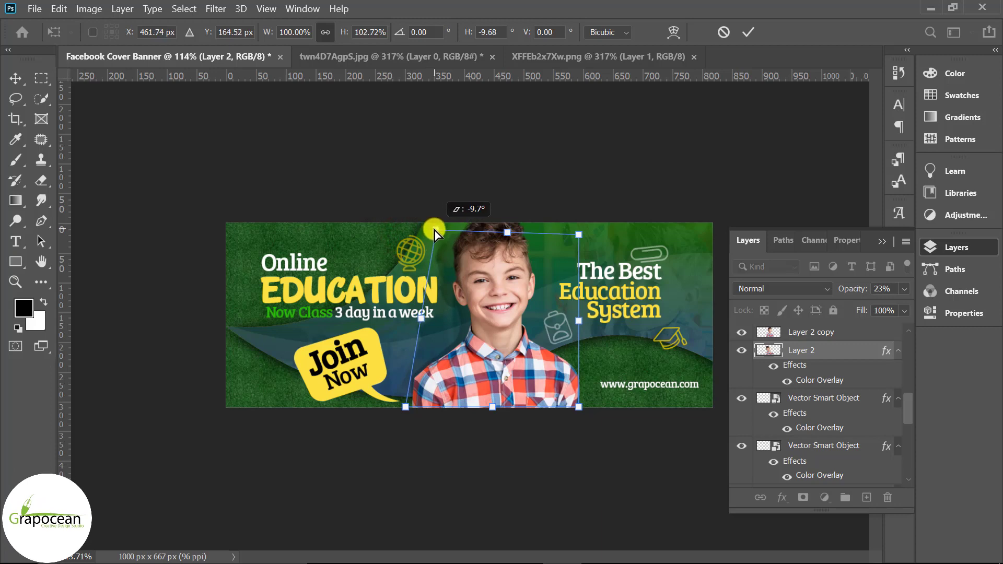
pyautogui.click(749, 32)
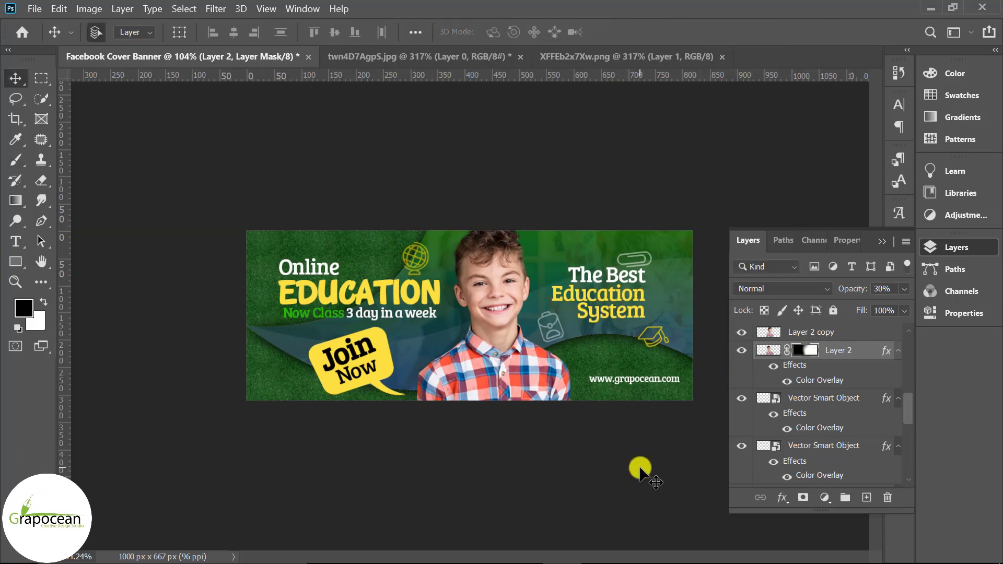
pyautogui.scroll(-3, 641, 472)
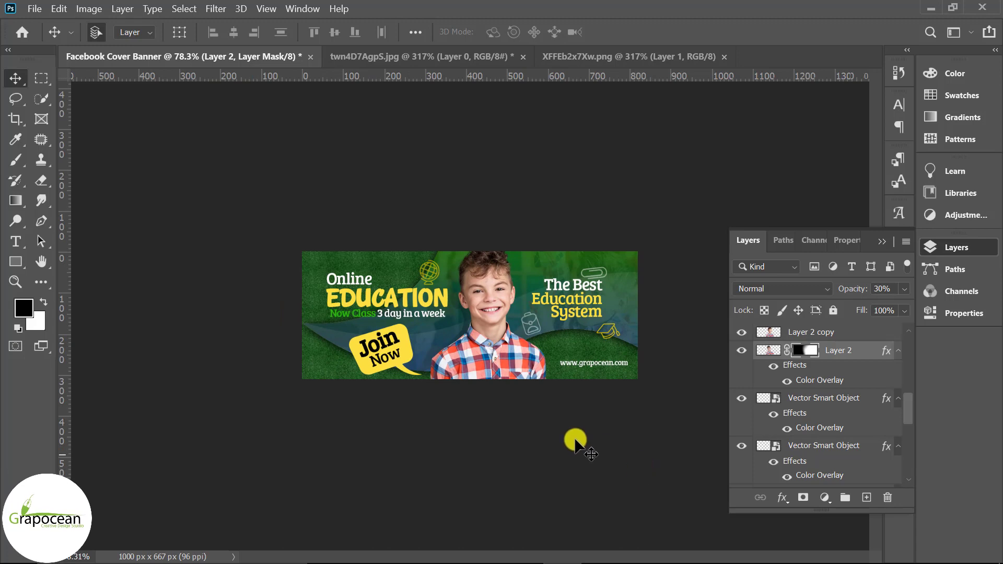